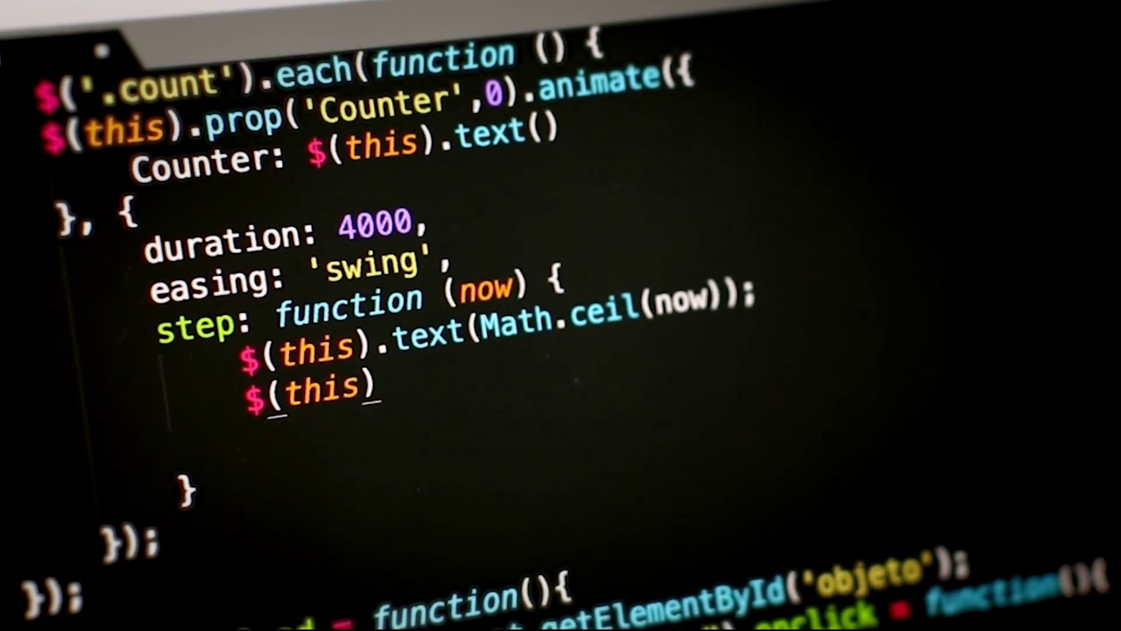
type(".html();")
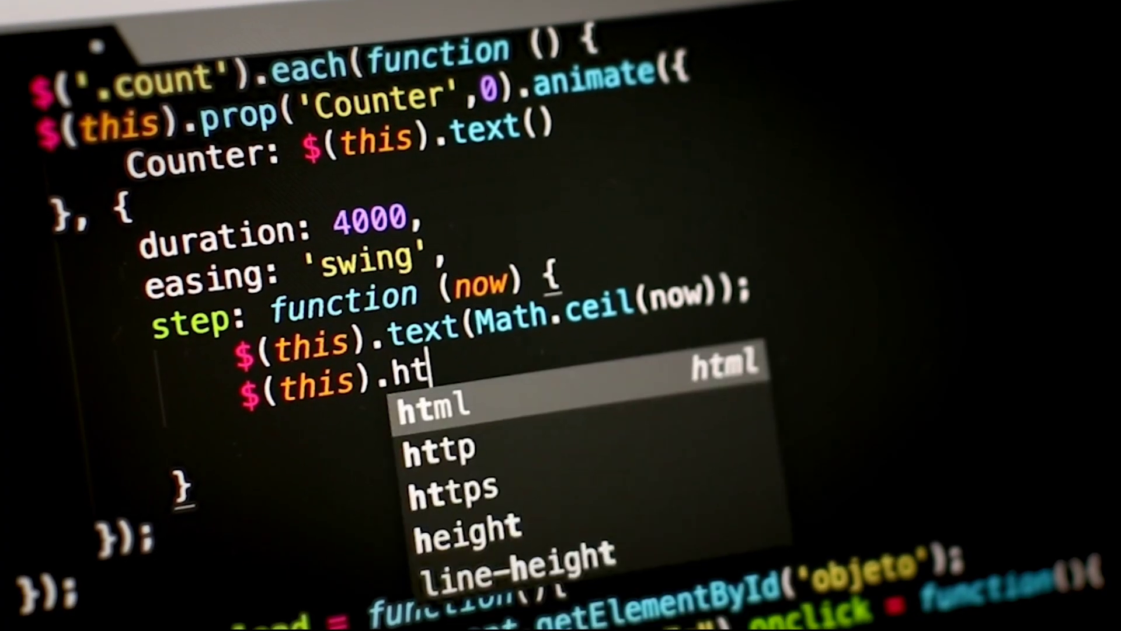
key("Left")
key("Left")
type("text")
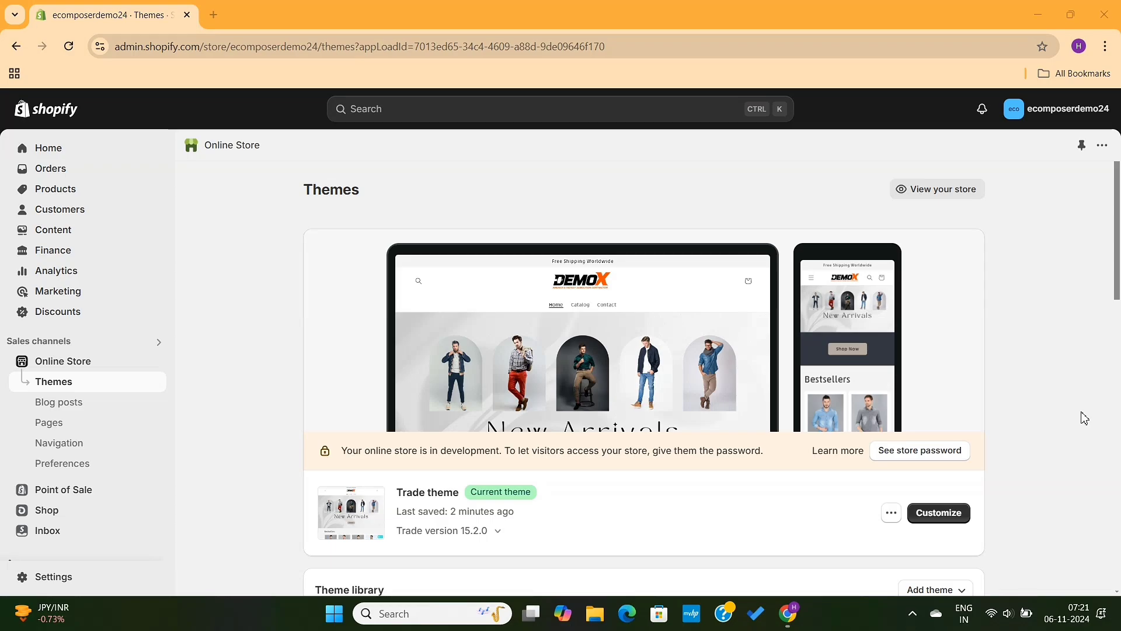
left_click(957, 198)
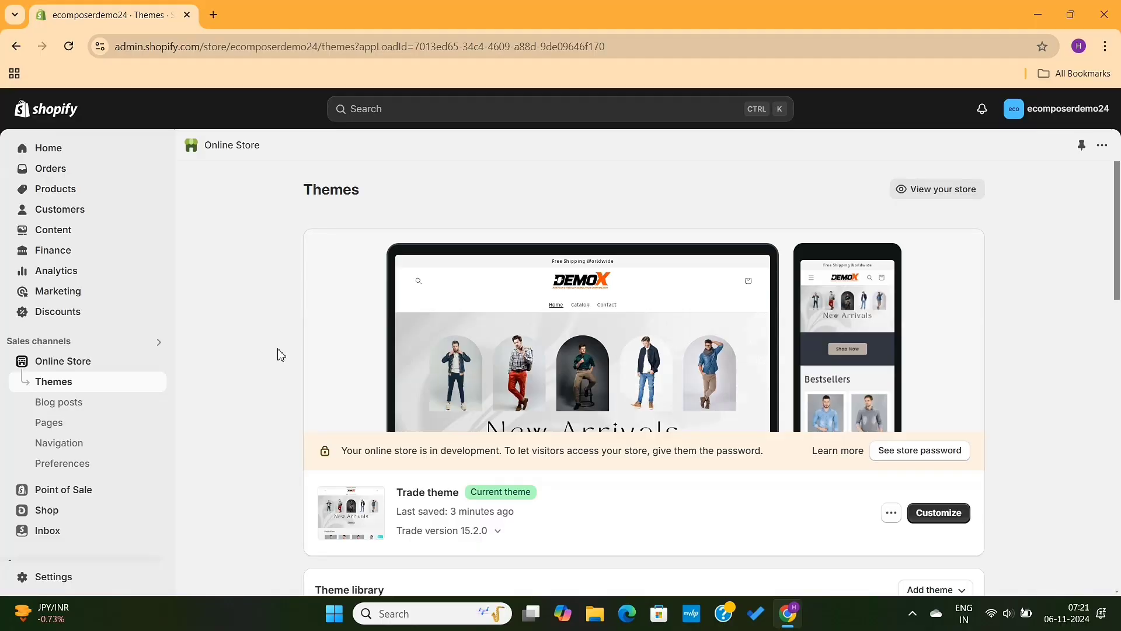
scroll(279, 354, "down", 2)
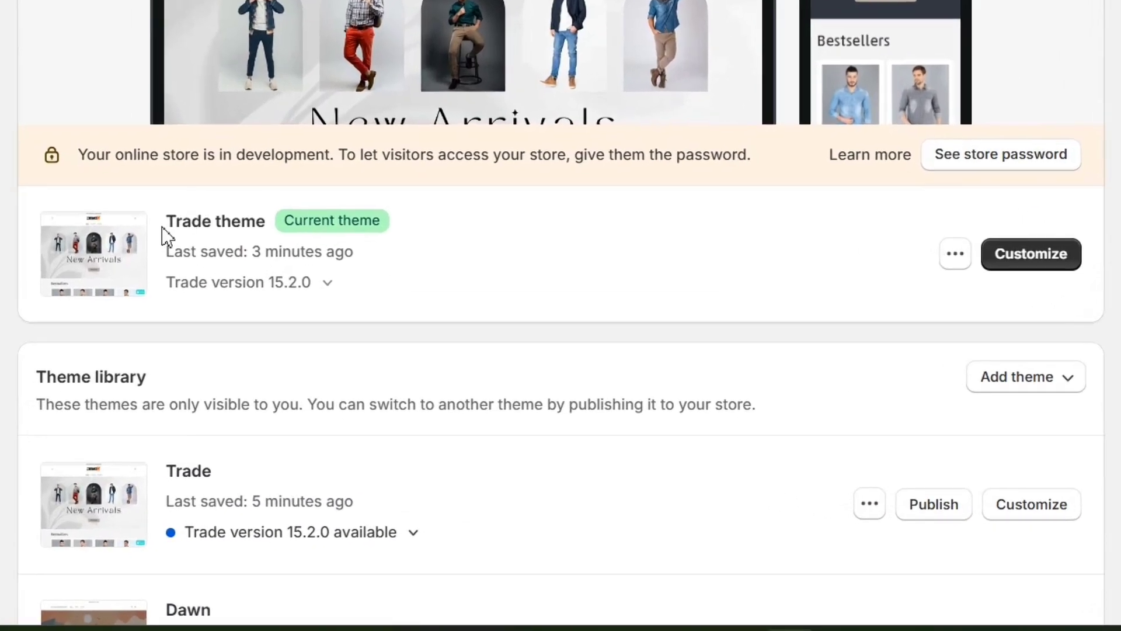
left_click_drag(162, 227, 271, 228)
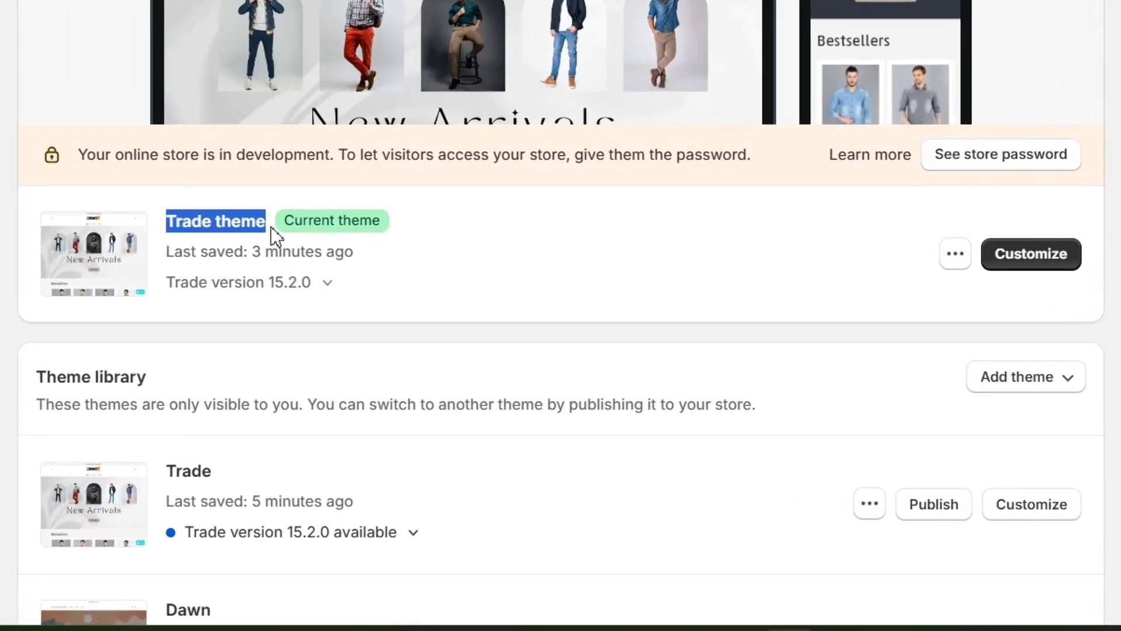
left_click(94, 209)
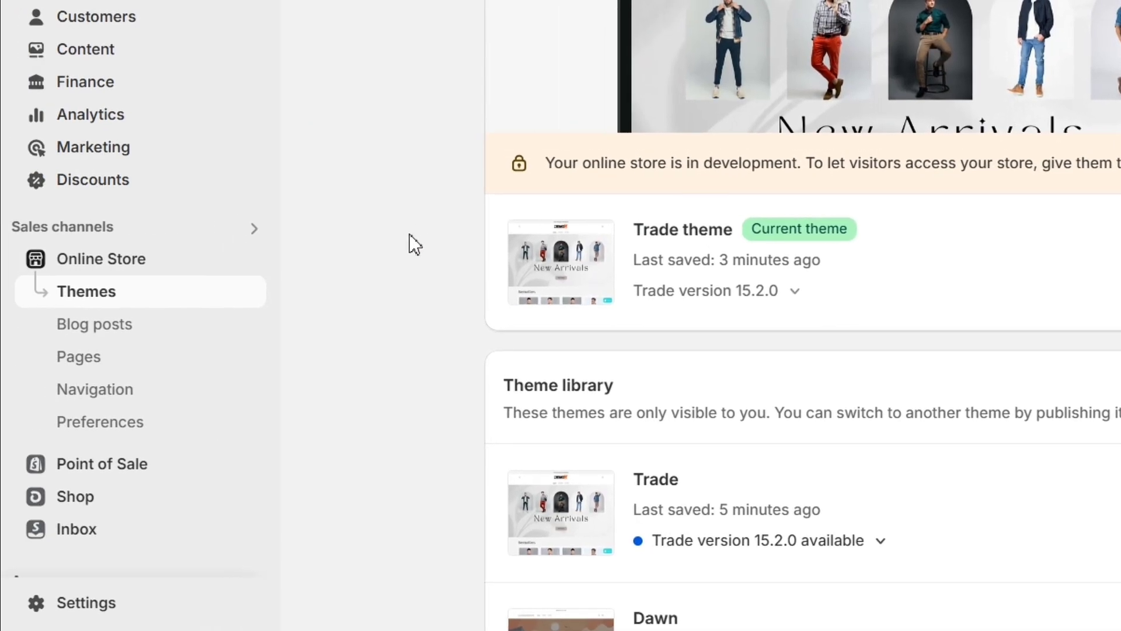
scroll(410, 236, "down", 1)
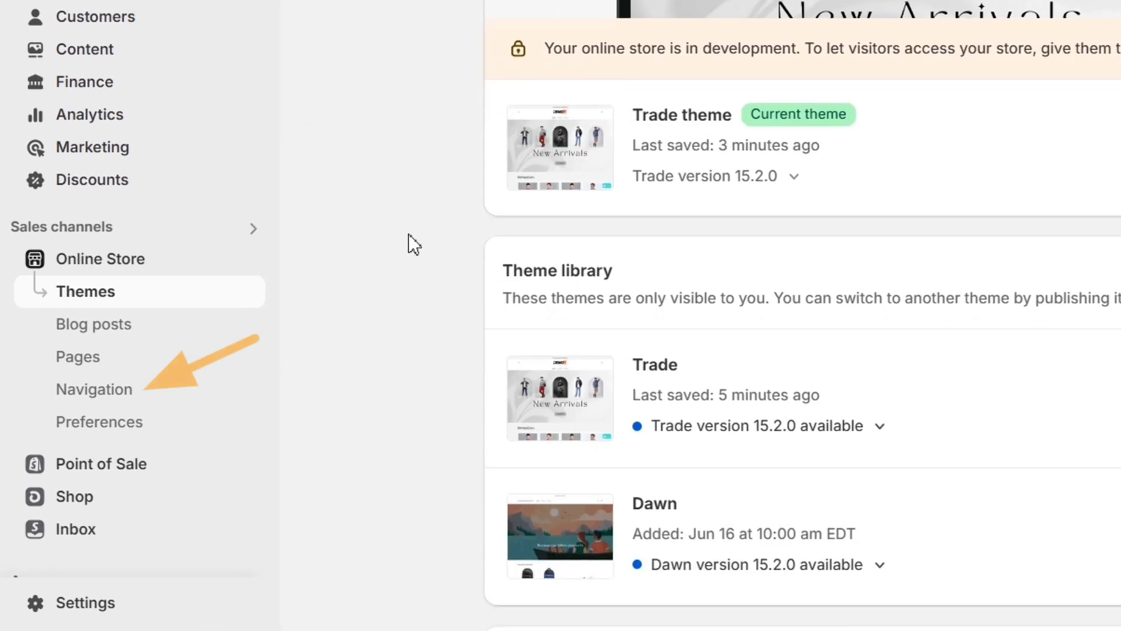
Step: Open the Main menu for editing from the online store's navigation settings
left_click(158, 400)
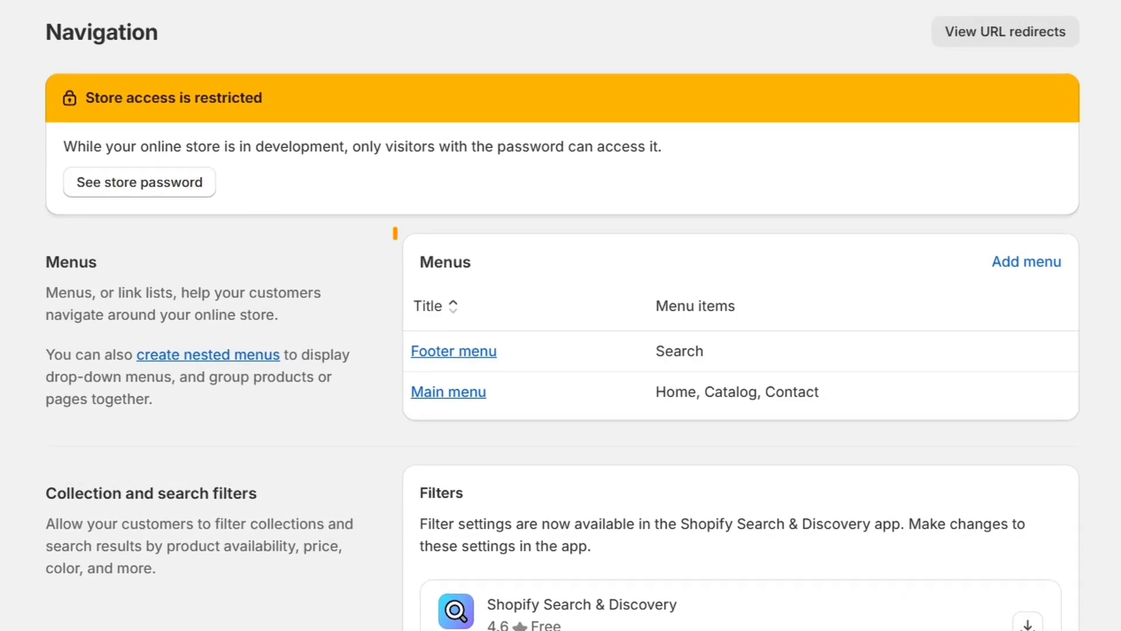
left_click(456, 392)
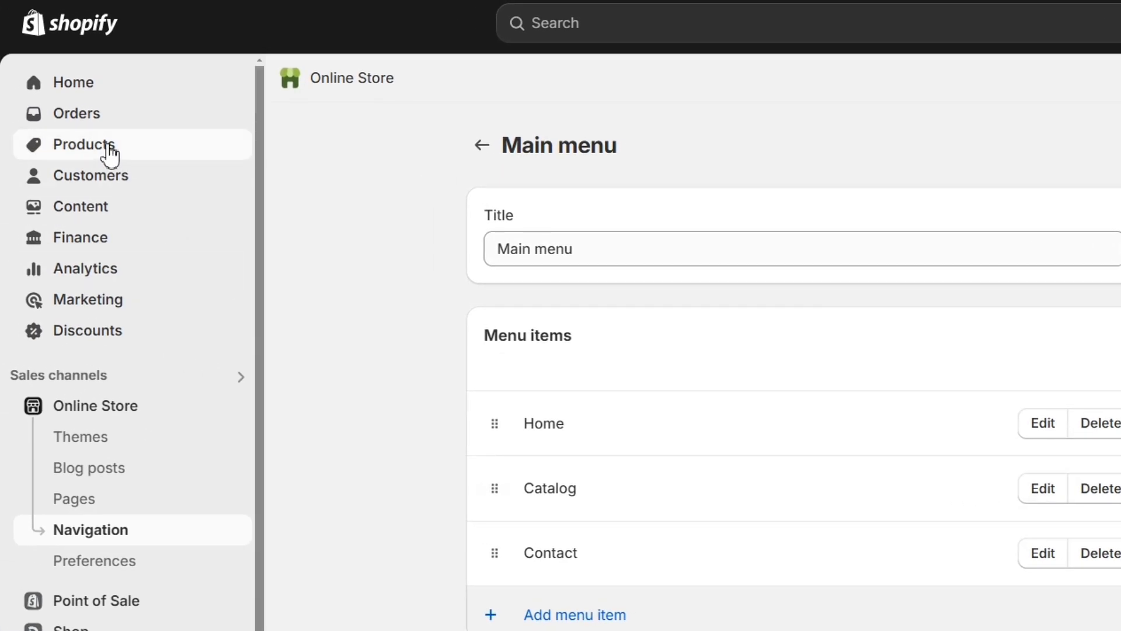
Step: Browse the store's full product list down to its last entry
left_click(109, 149)
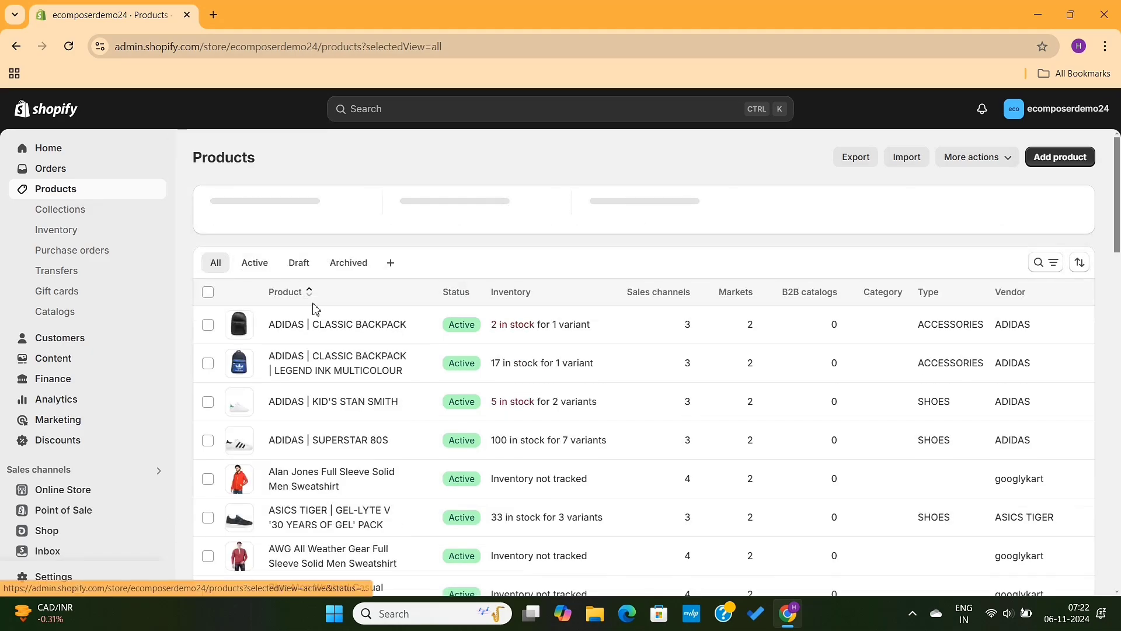
scroll(238, 484, "down", 2)
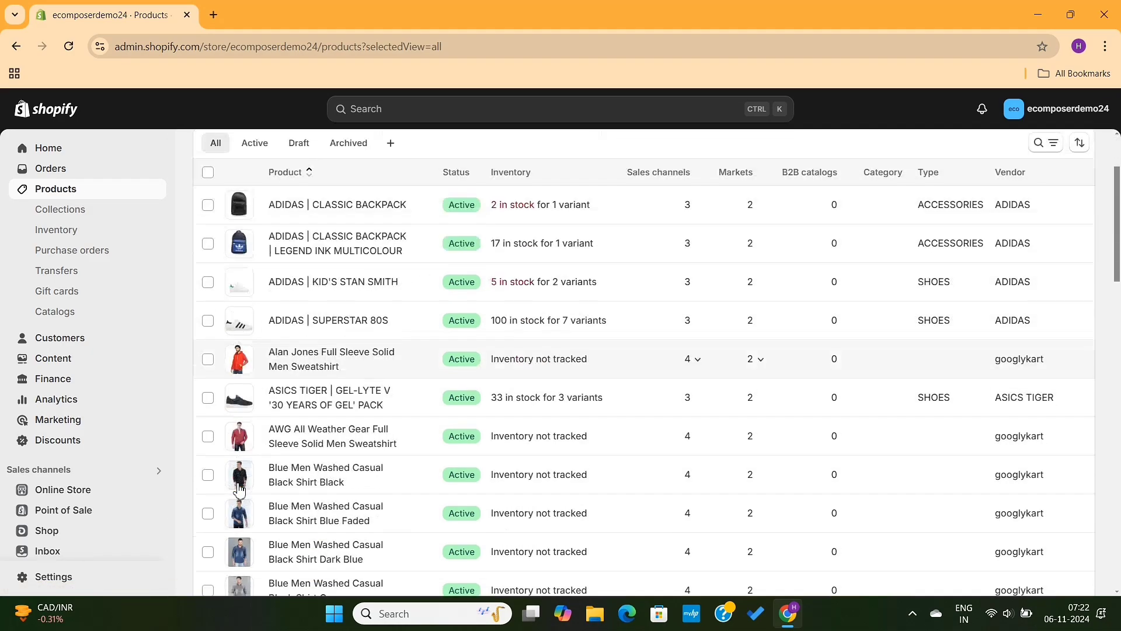
scroll(239, 488, "down", 6)
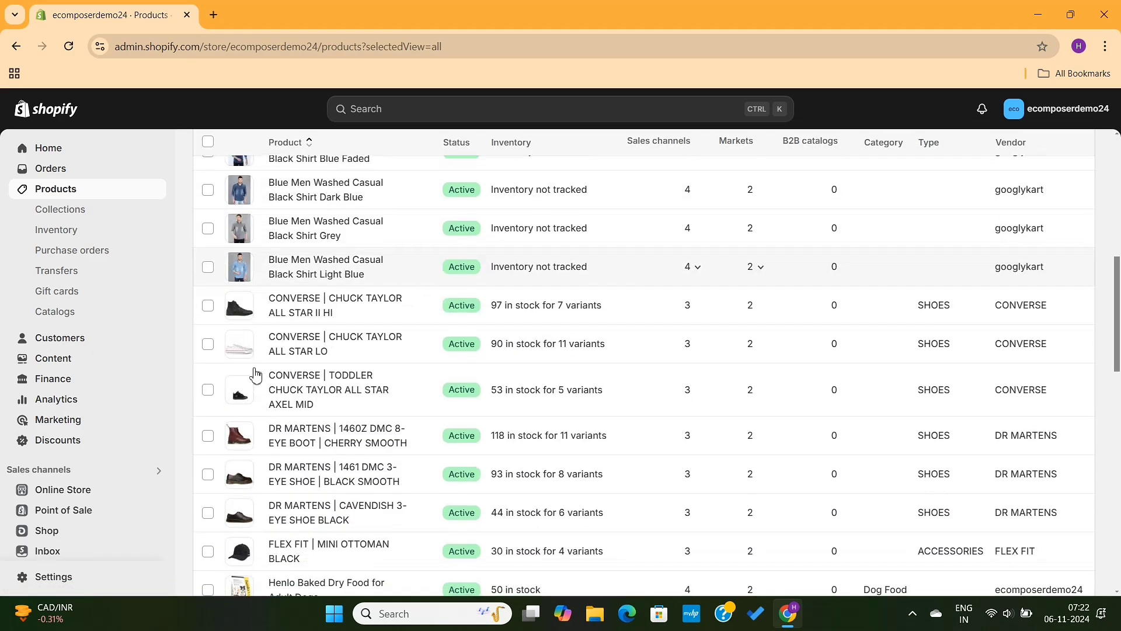
scroll(264, 528, "down", 15)
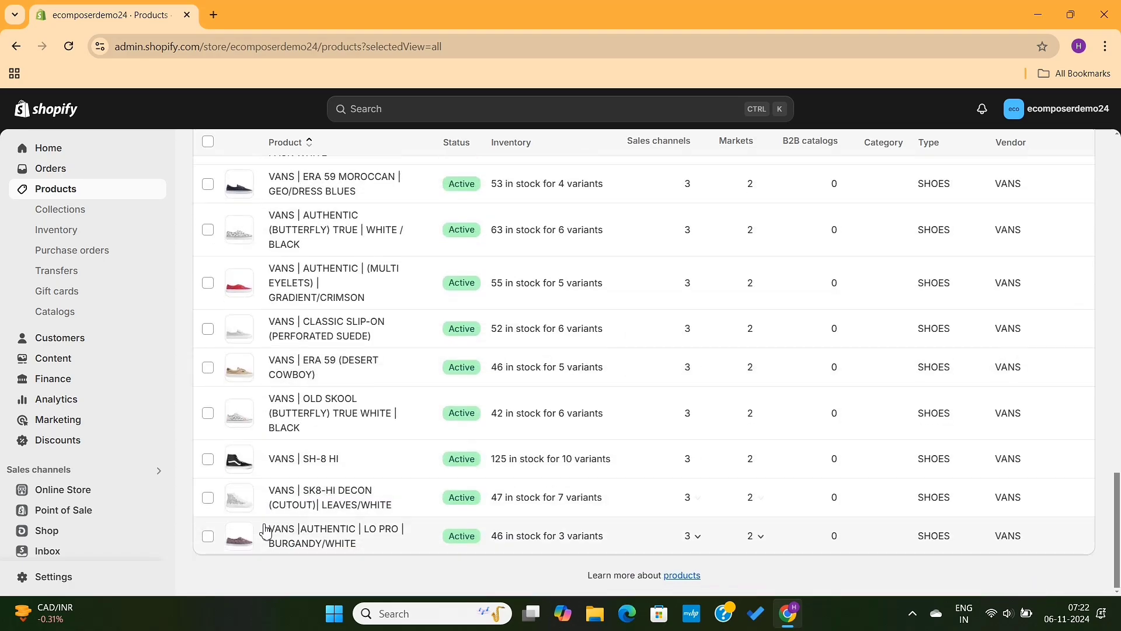
scroll(80, 377, "down", 2)
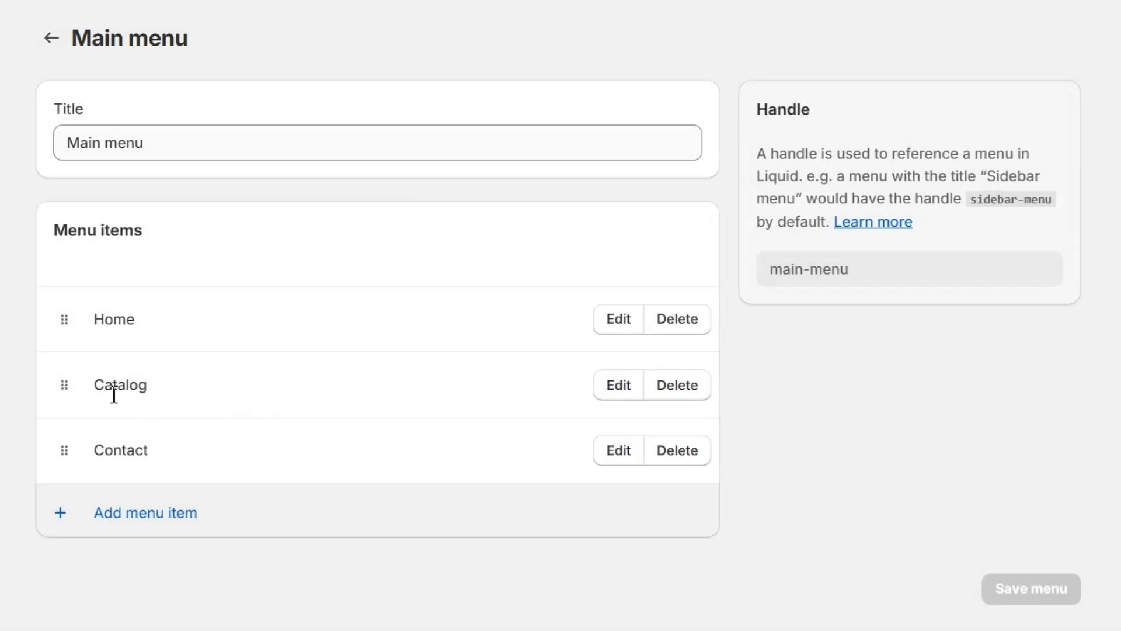
Step: Add a "Men's Fashion" item linked to the Home page to the Main menu and nest it under Catalog
left_click_drag(93, 389, 168, 389)
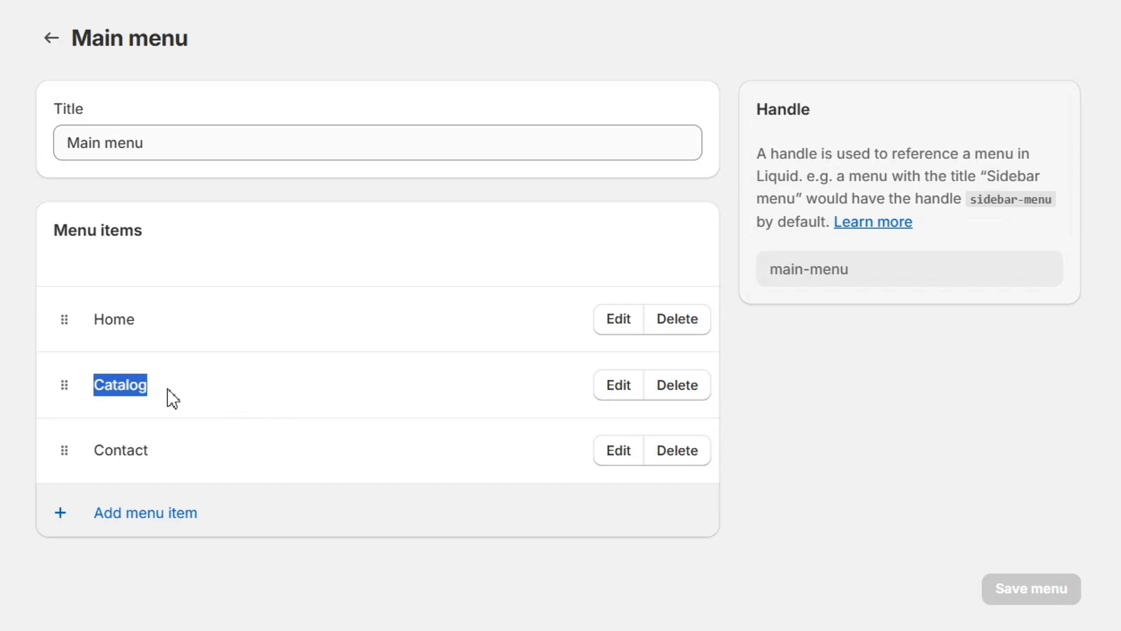
left_click(171, 397)
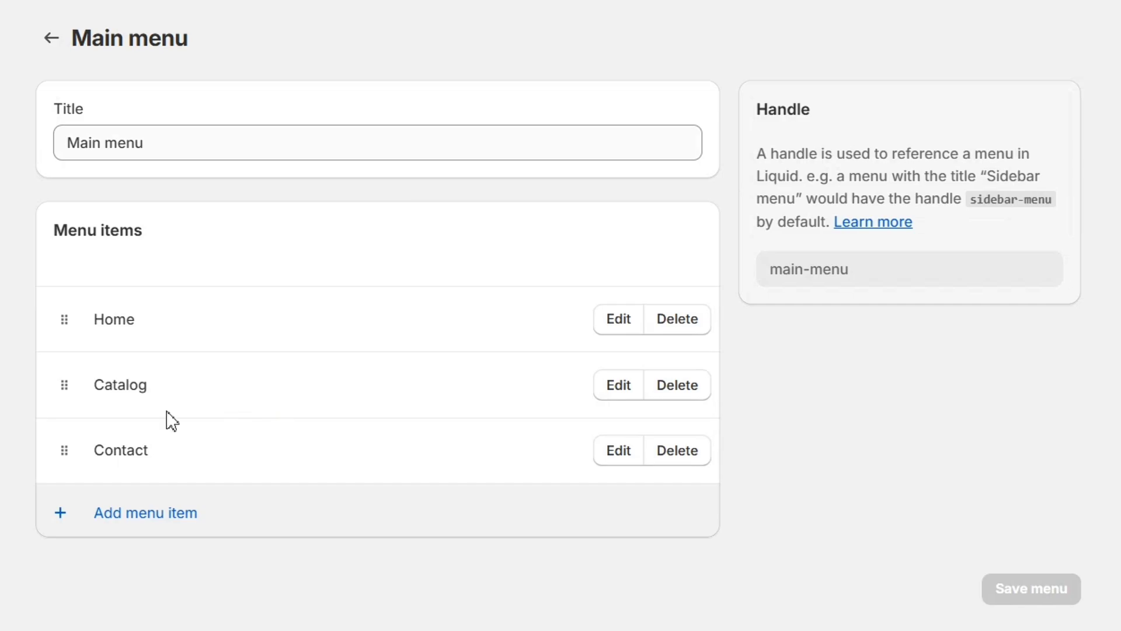
left_click(155, 513)
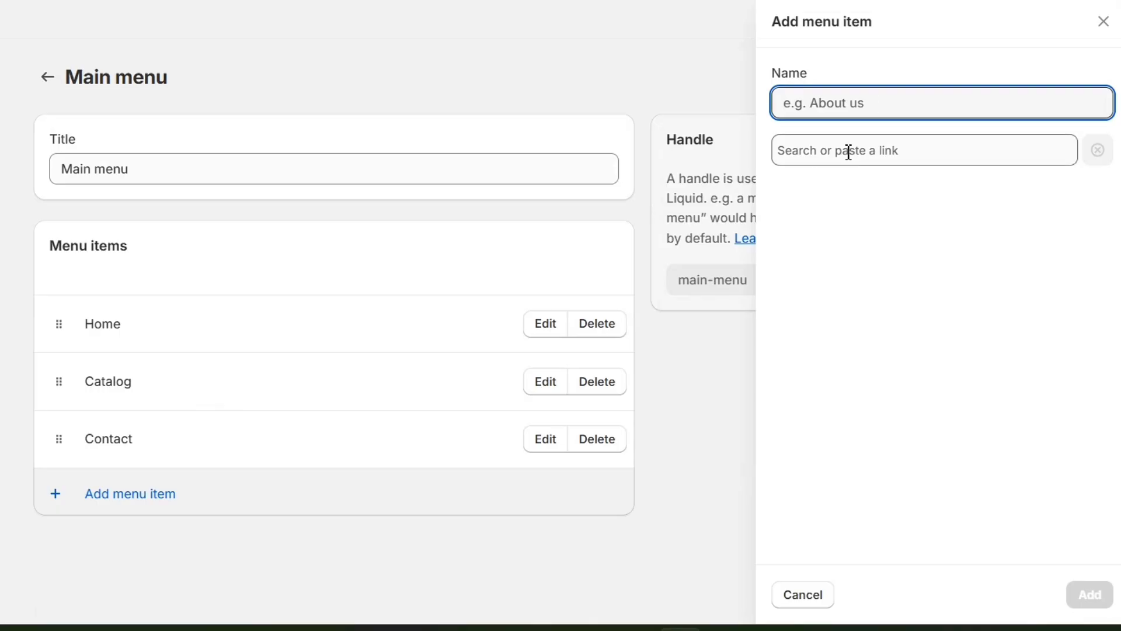
type("Me")
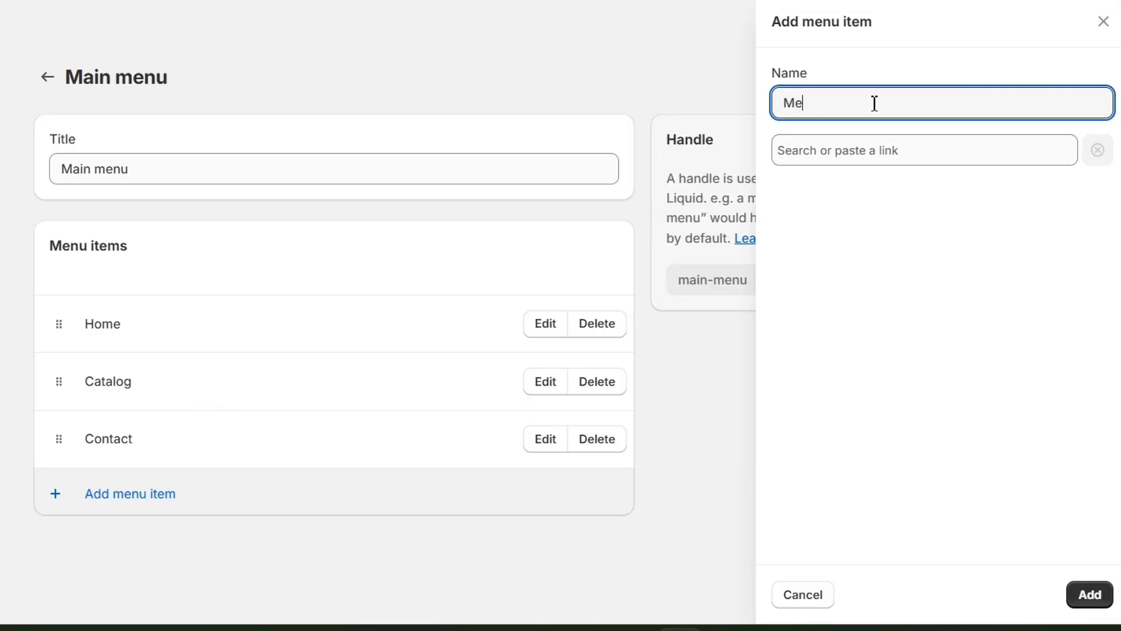
type("n's Fashion")
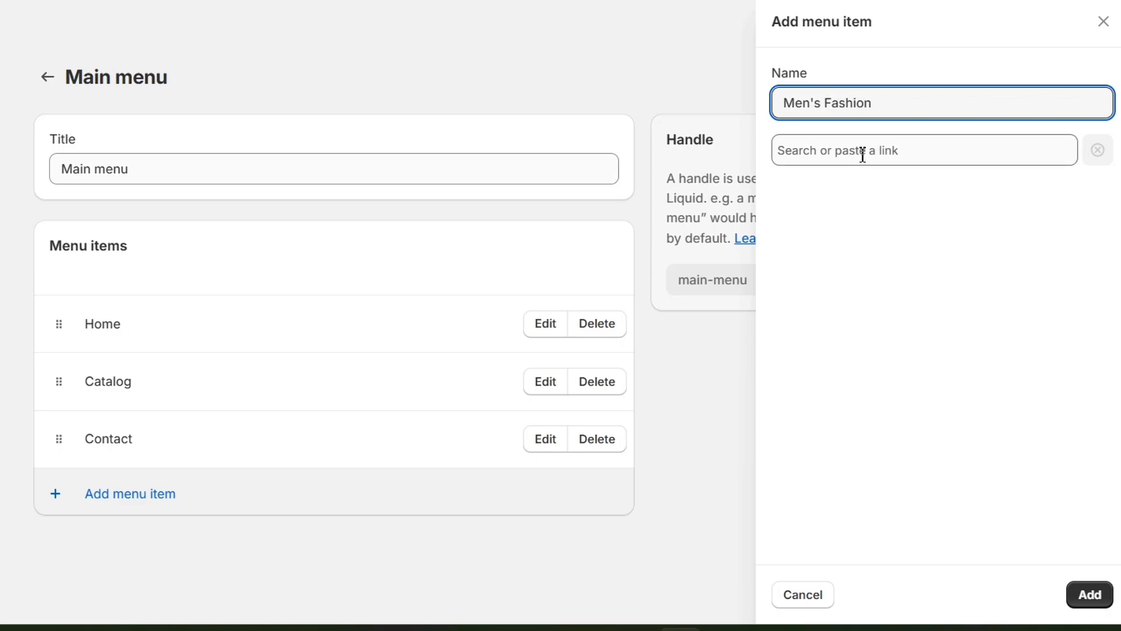
left_click(863, 151)
left_click(863, 191)
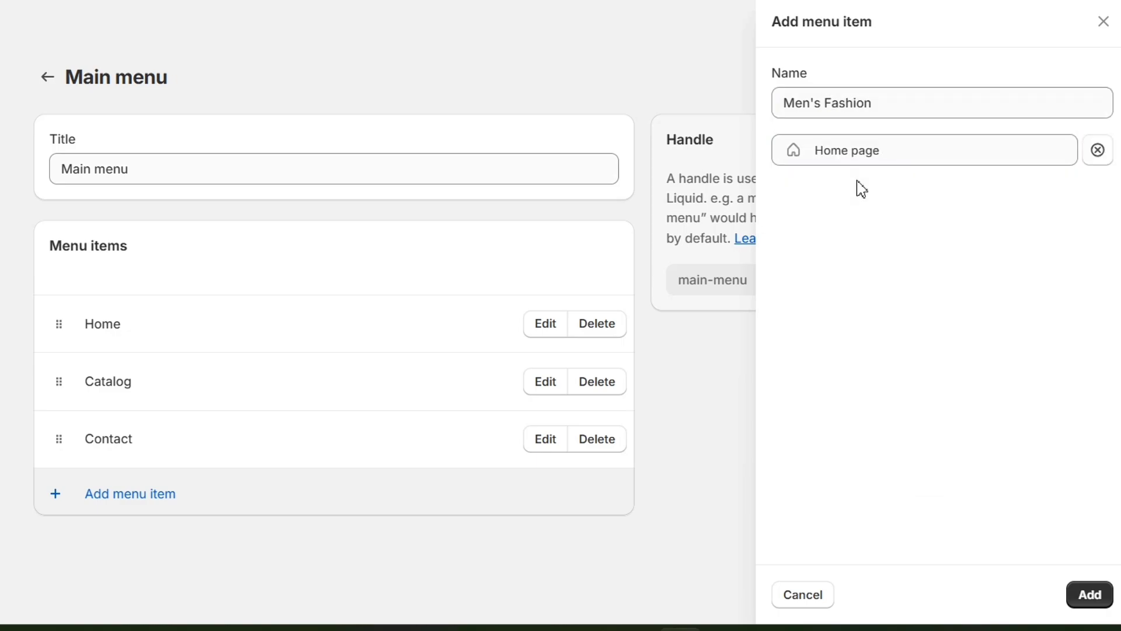
left_click(1088, 595)
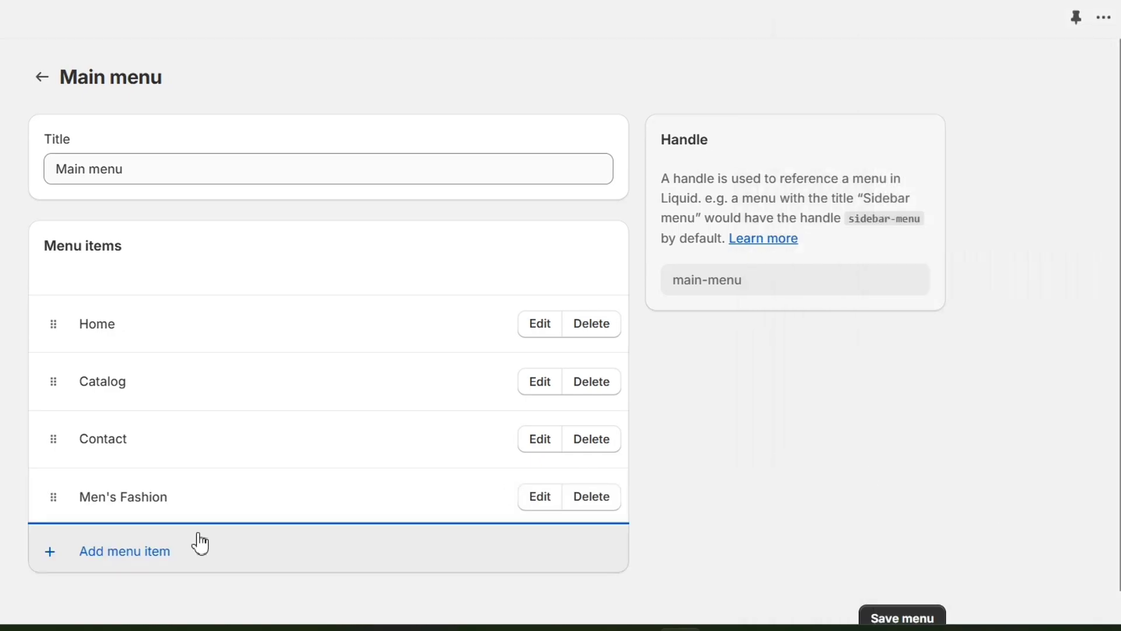
left_click_drag(54, 497, 104, 451)
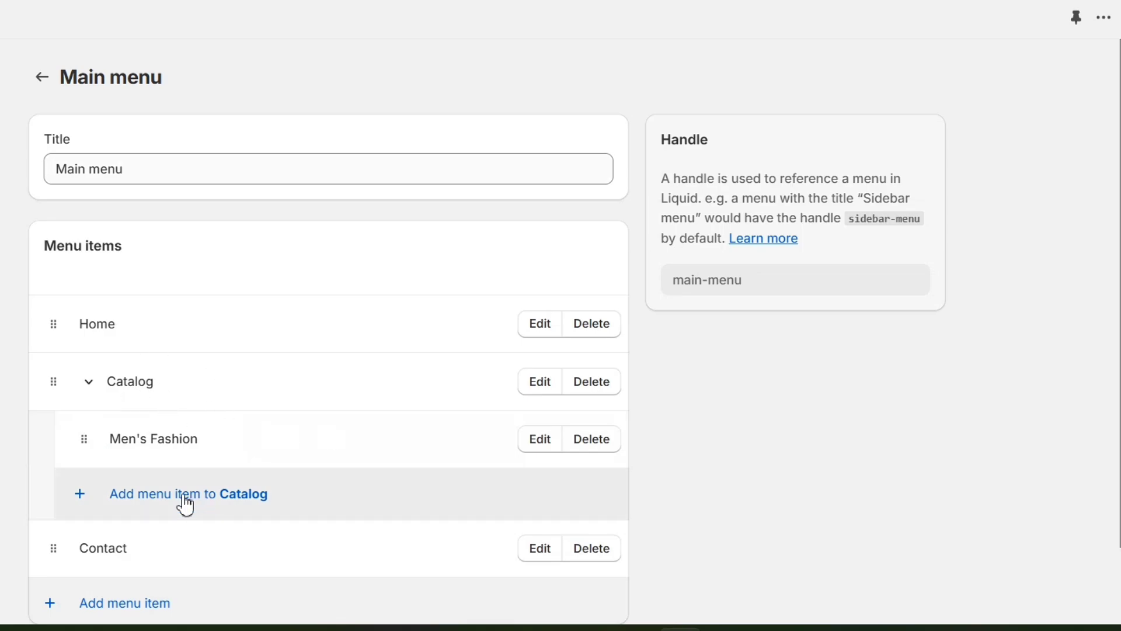
Step: Add a "Kid's offers" item linked to the Home page under Catalog and save the menu
left_click(129, 497)
type("Kid's offers")
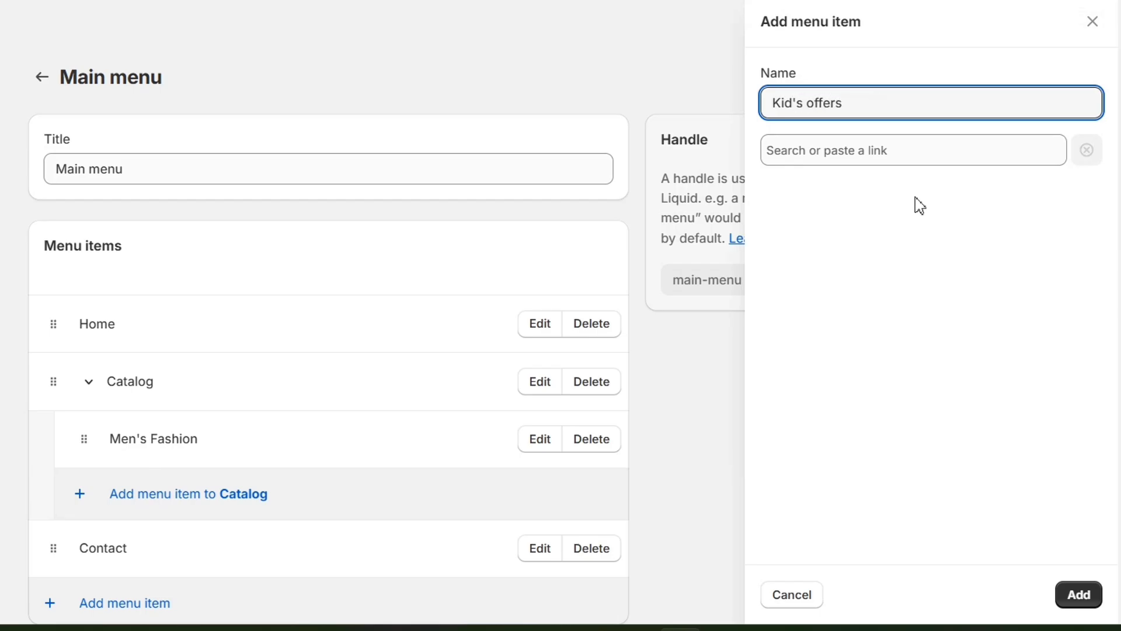
left_click(911, 153)
left_click(874, 195)
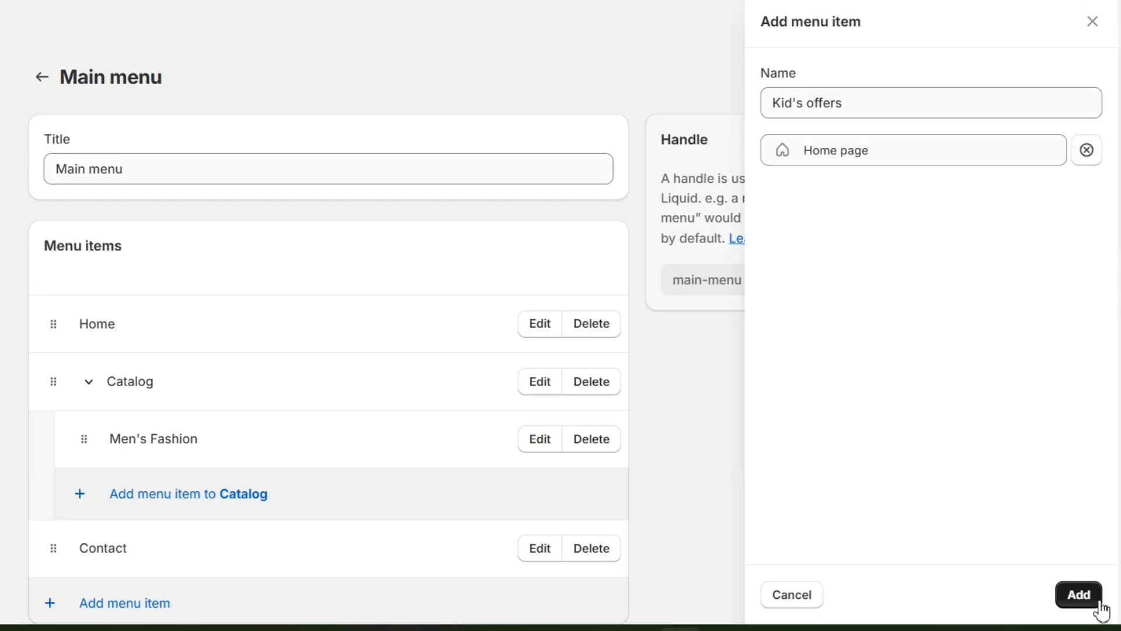
left_click(1079, 595)
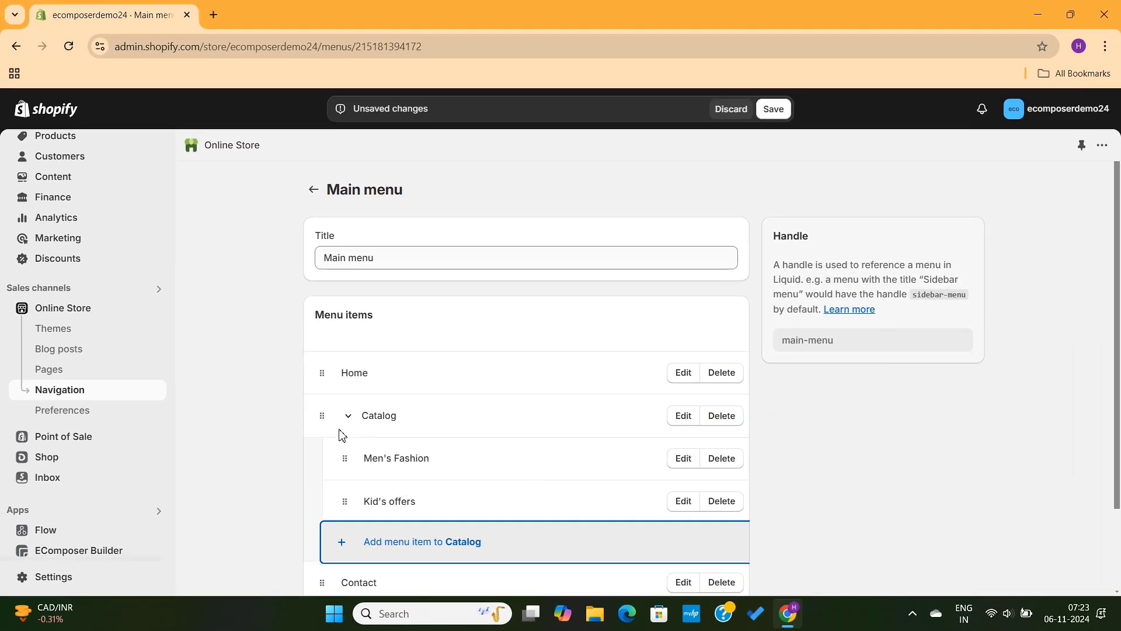
left_click(773, 109)
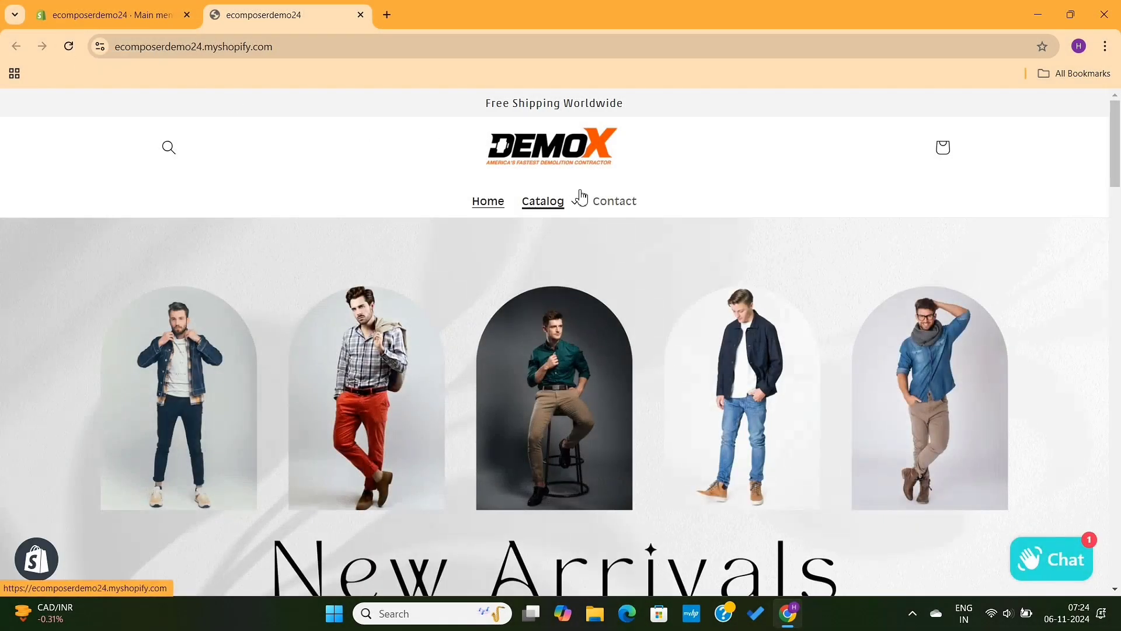
Step: Expand the Catalog menu on the storefront to check its sub-items, and return to the menu editor
left_click(579, 209)
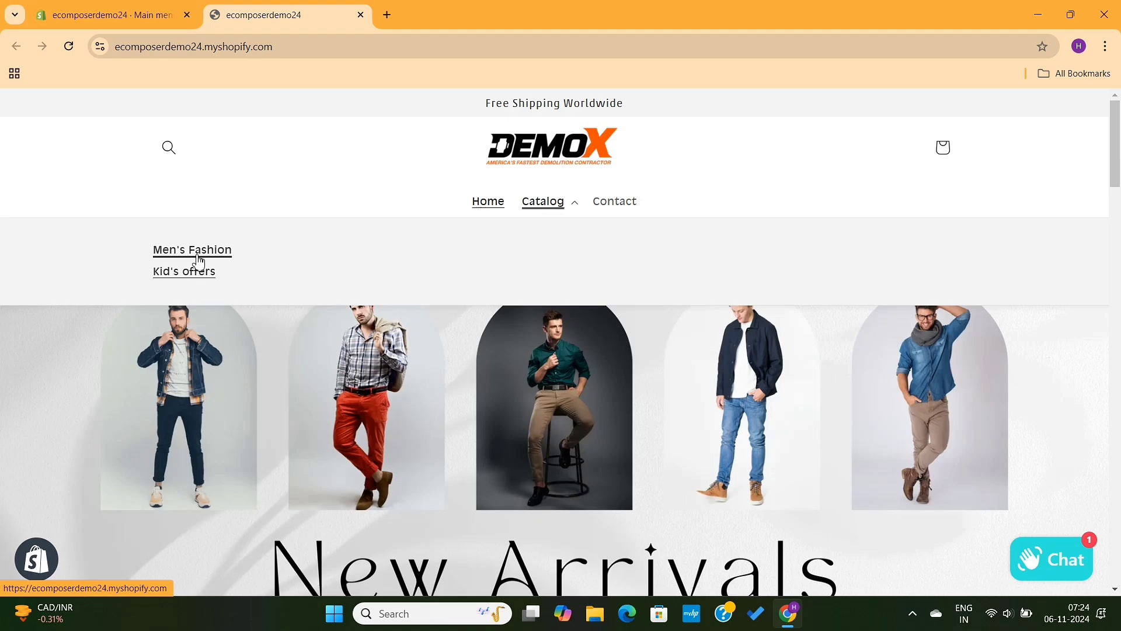
left_click(85, 6)
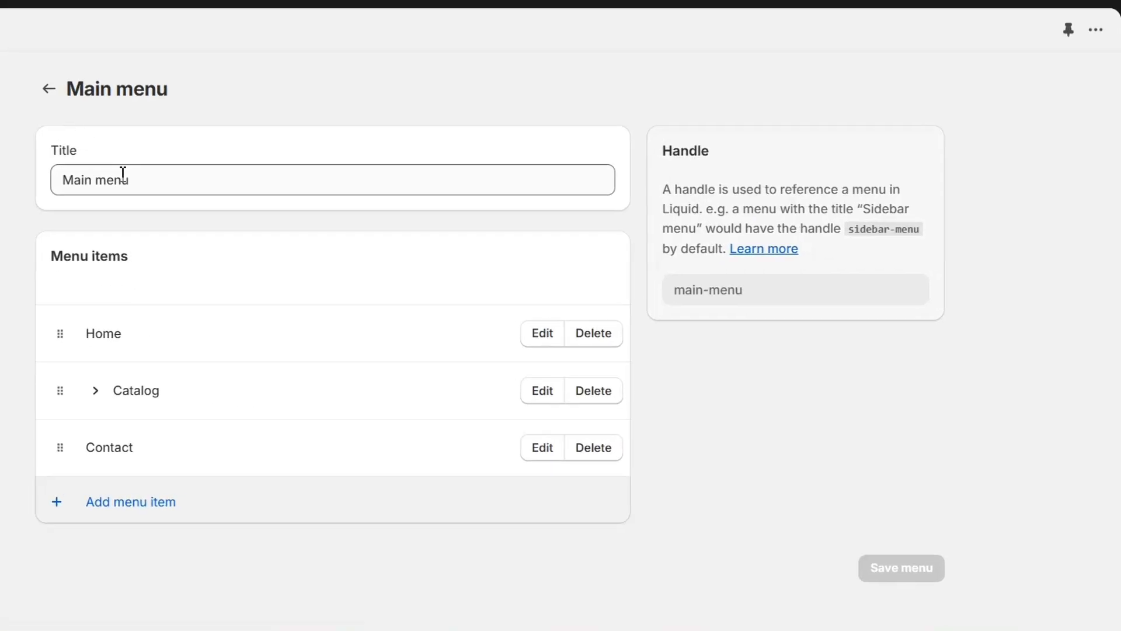
Step: Expand Catalog and add a top-level "Shirts" menu item linked to the Men's Shirt collection
left_click(97, 398)
scroll(228, 366, "down", 2)
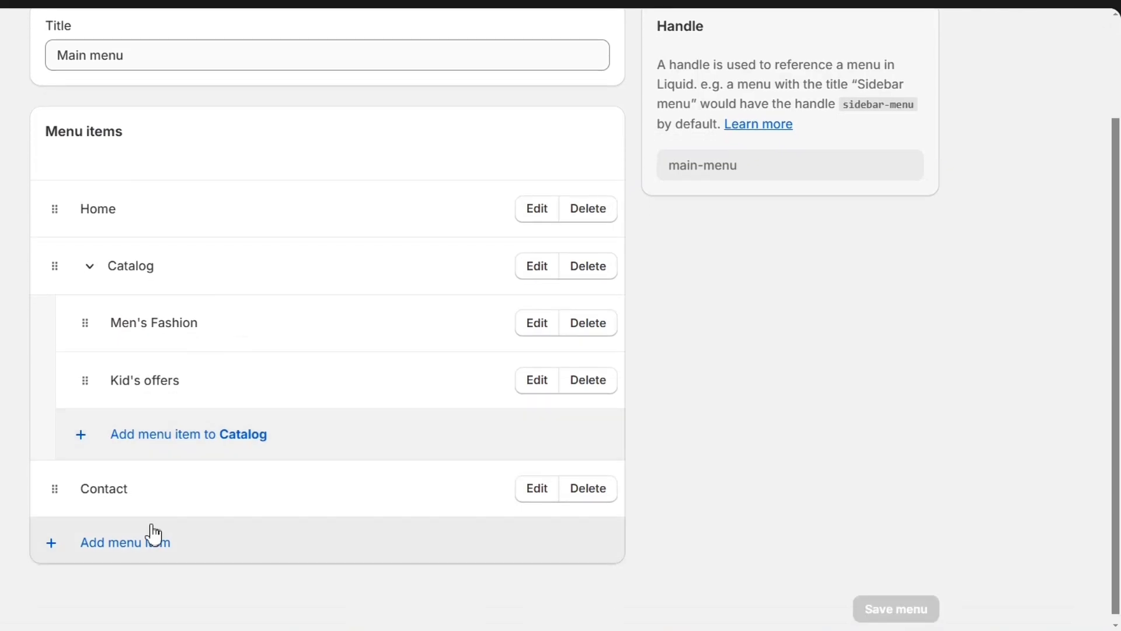
left_click(143, 544)
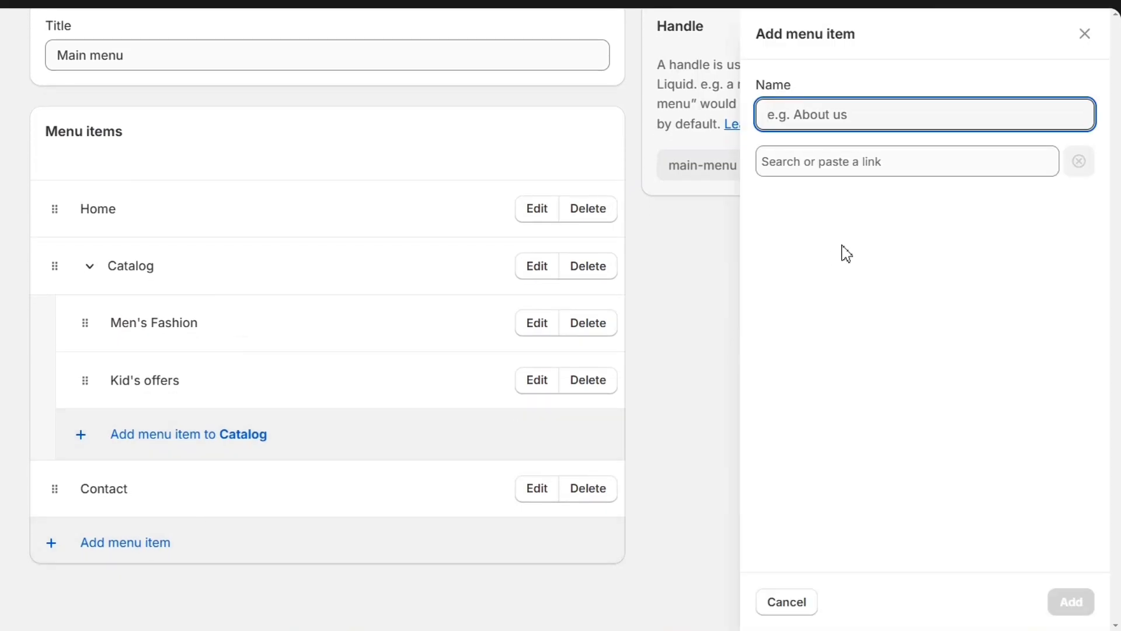
type("Shirts")
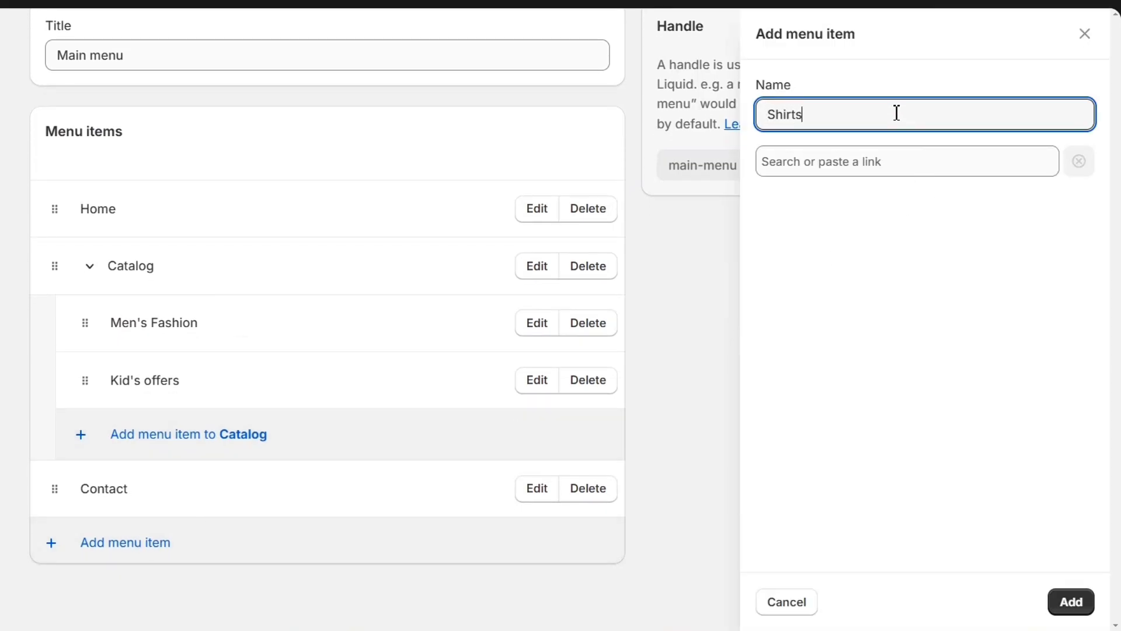
left_click(884, 167)
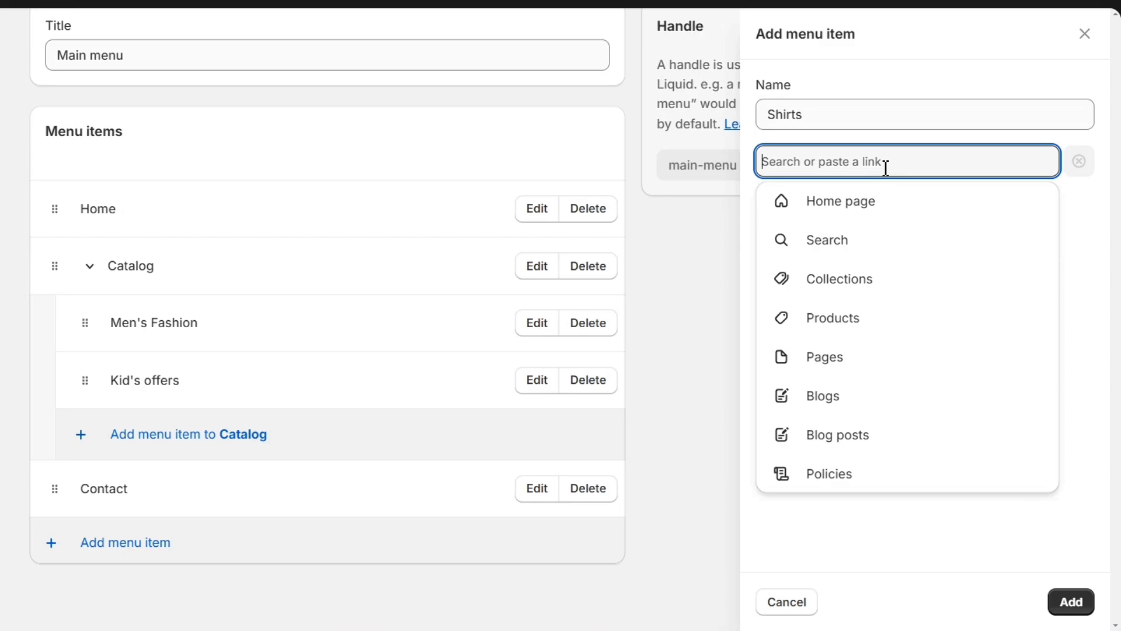
left_click(864, 296)
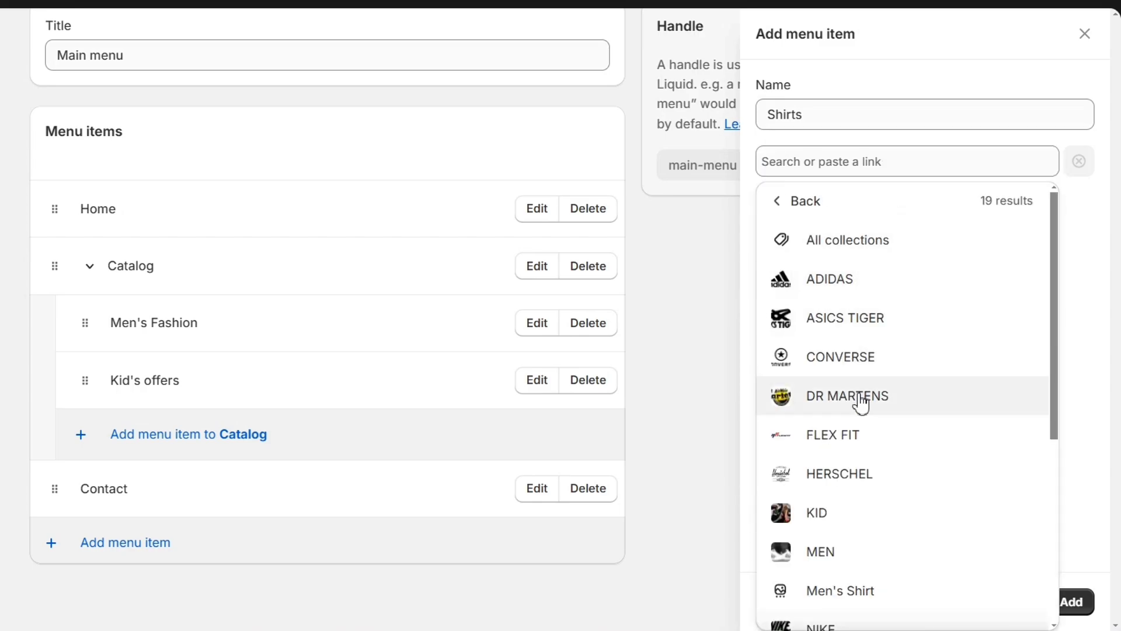
scroll(860, 508, "down", 2)
scroll(860, 508, "down", 2)
left_click(862, 433)
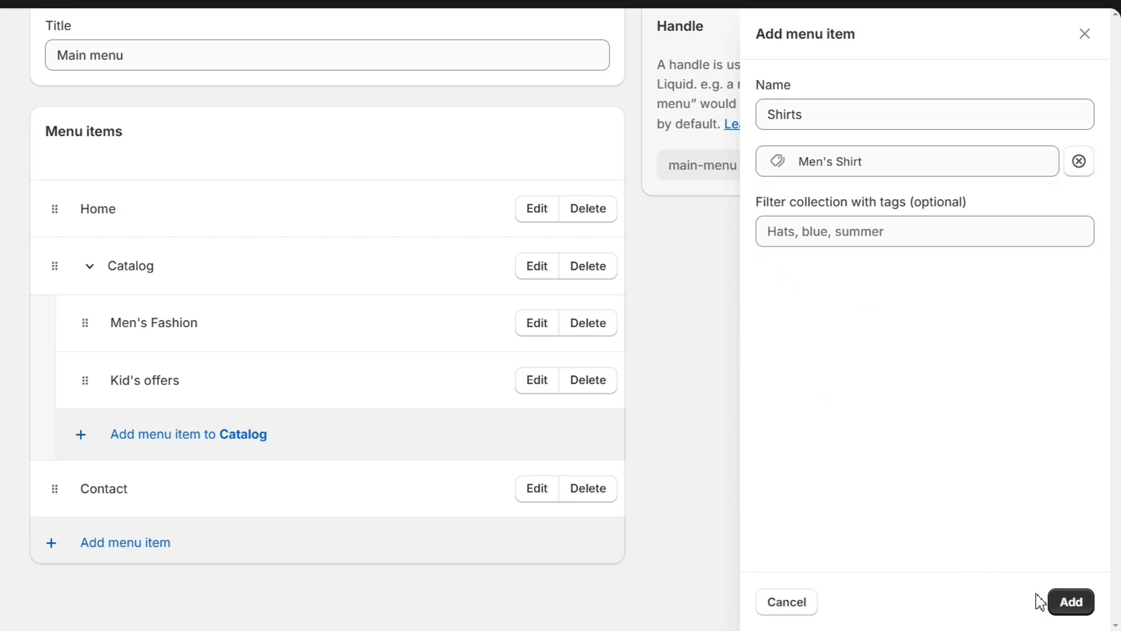
left_click(1071, 602)
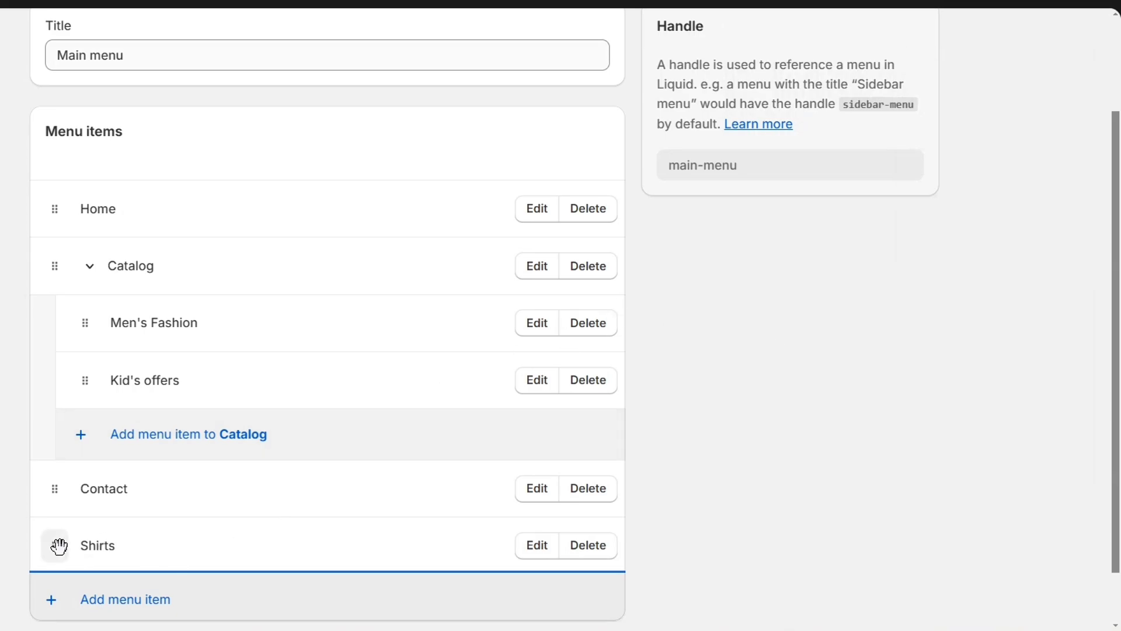
Step: Nest the Shirts item under Men's Fashion and add Shoes and Tshirts items beneath it
left_click_drag(55, 545, 152, 386)
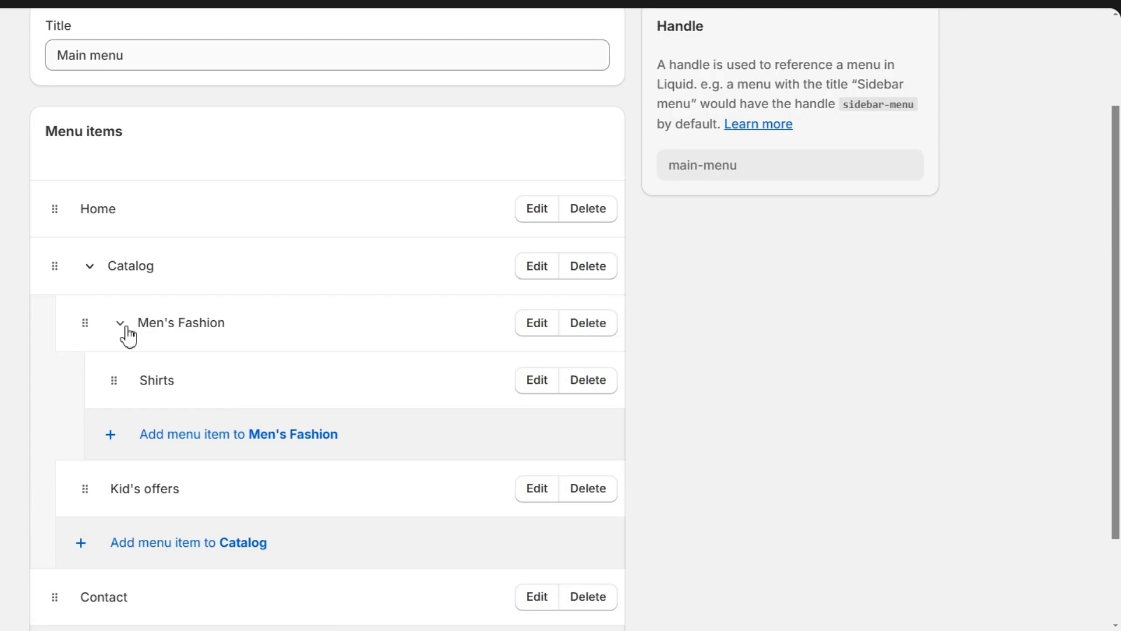
left_click(120, 325)
left_click(123, 353)
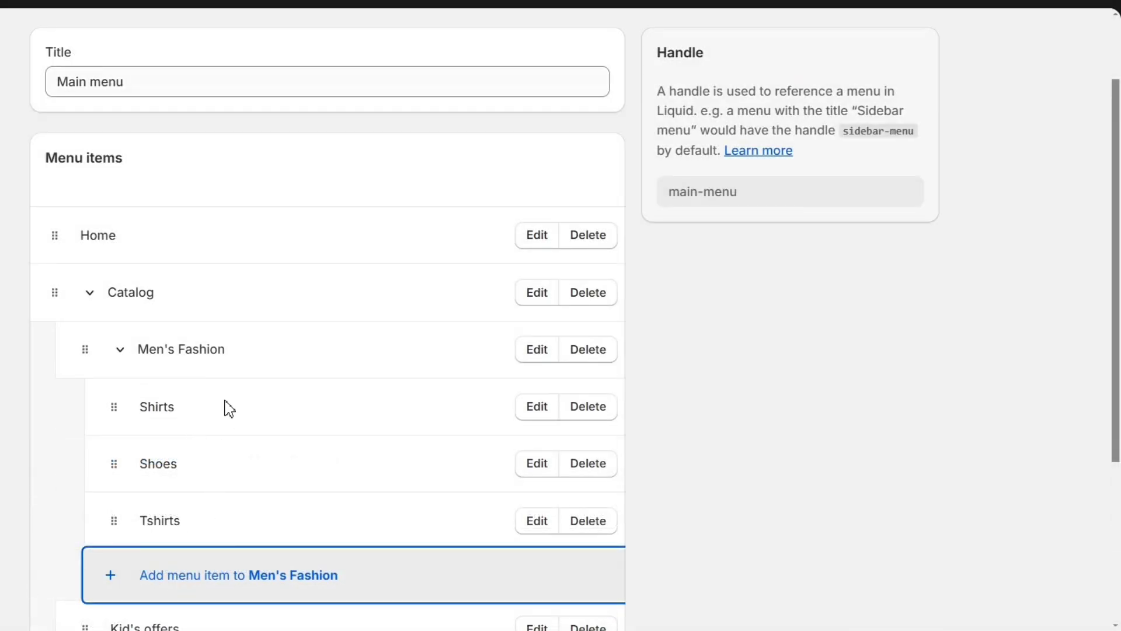
scroll(240, 395, "down", 2)
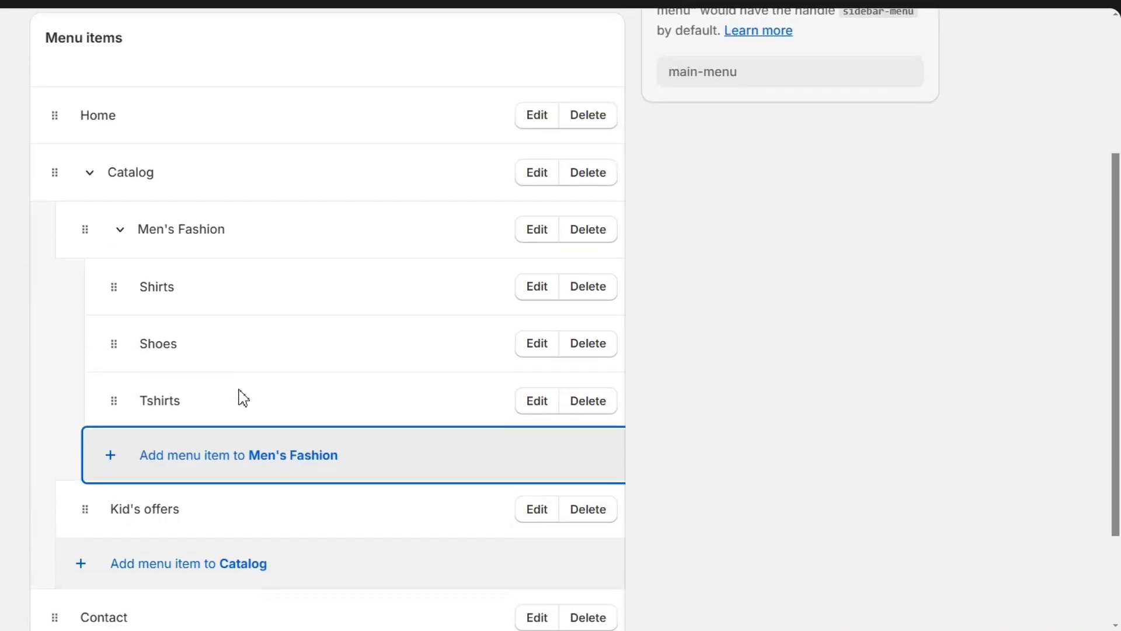
Step: Collapse Men's Fashion and add Sneakers, Bags and tshirts items under Kid's offers
left_click(124, 234)
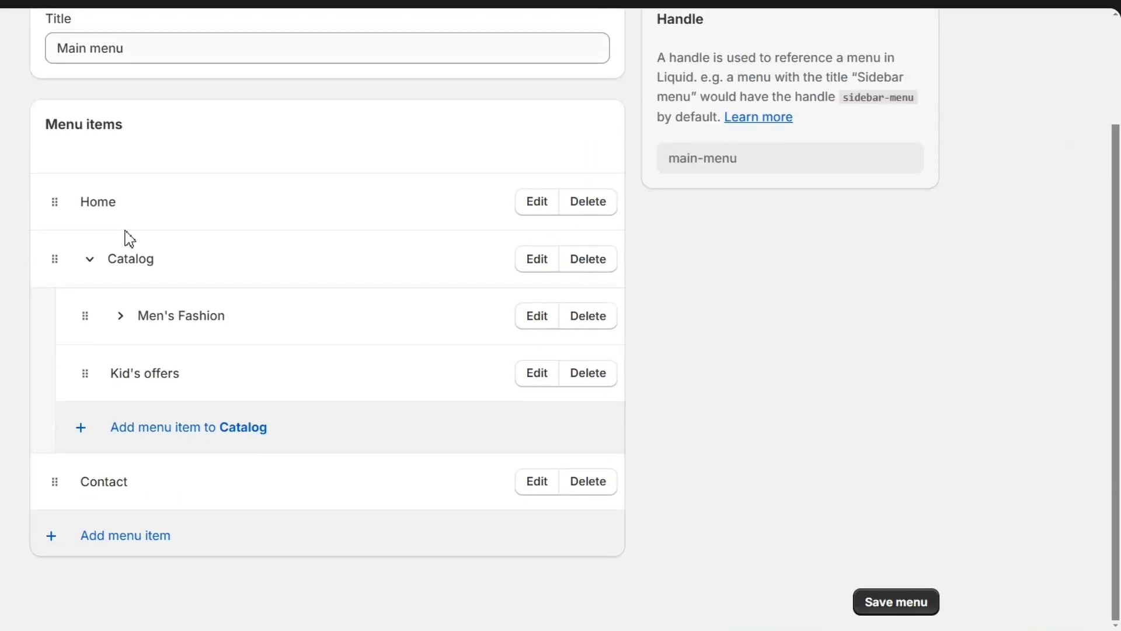
left_click(146, 365)
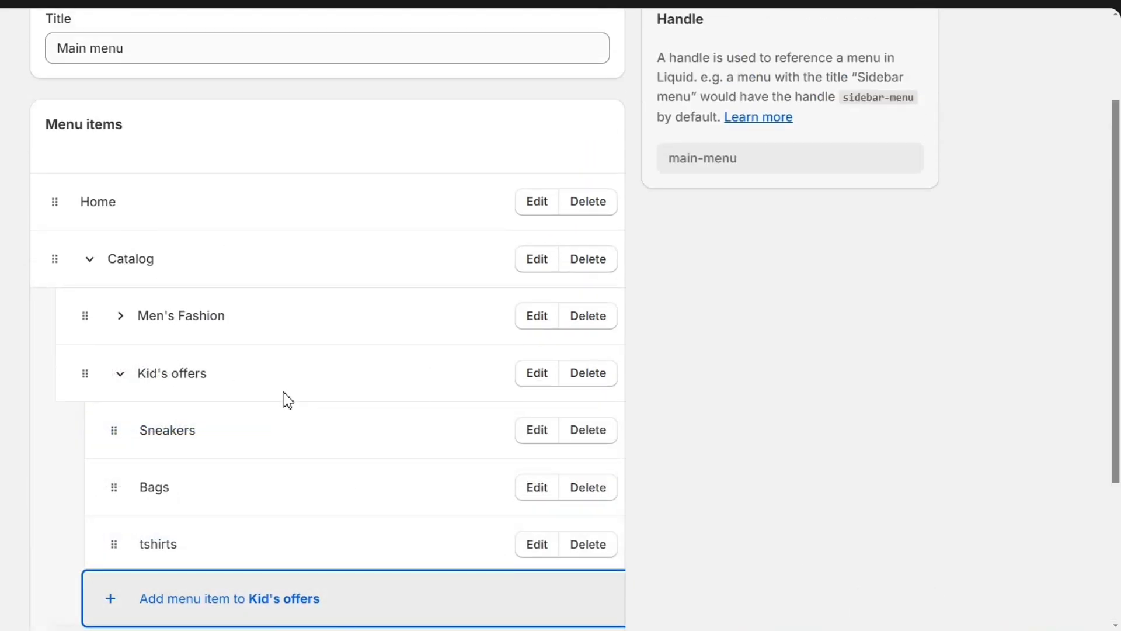
left_click(671, 25)
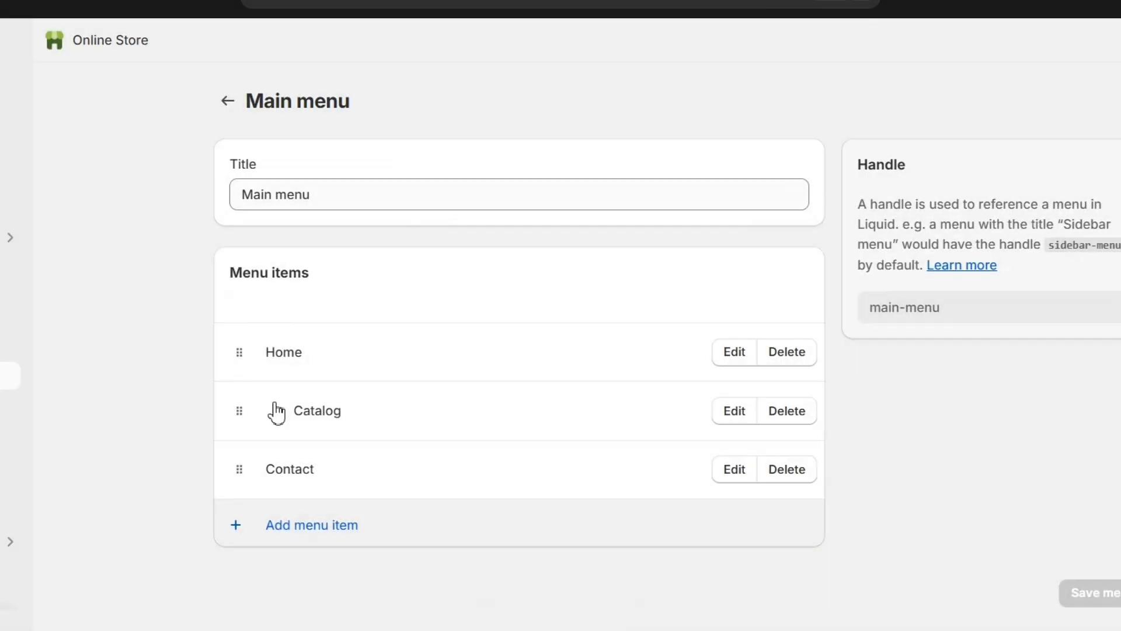
Step: Review the Catalog hierarchy in the Main menu, checking the items nested under Men's Fashion and Kid's offers
left_click(275, 409)
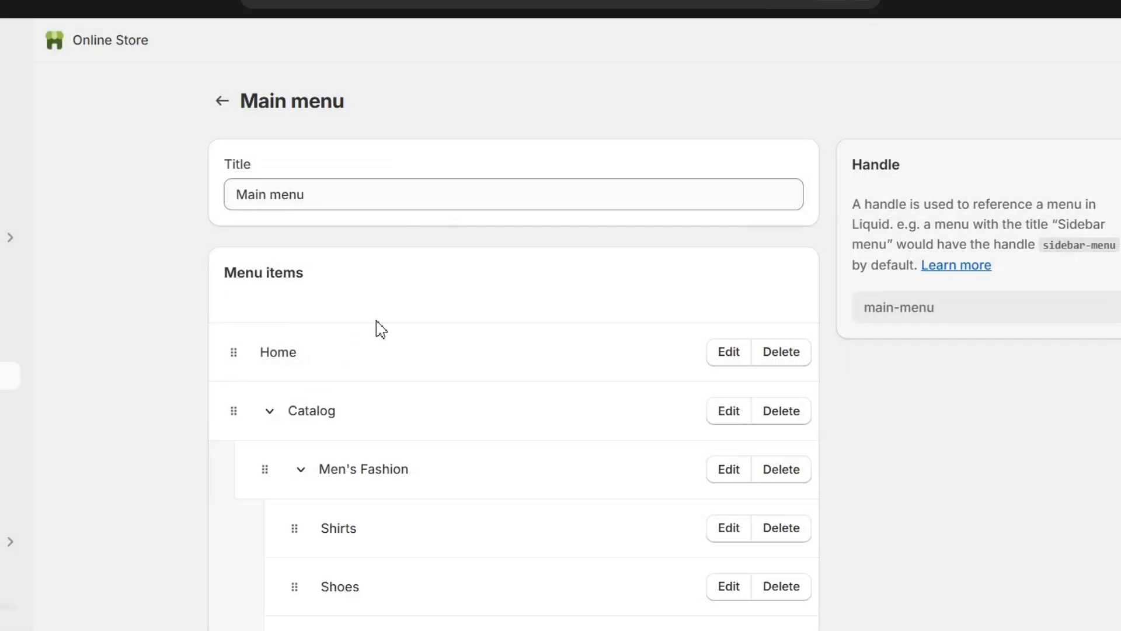
scroll(381, 329, "down", 4)
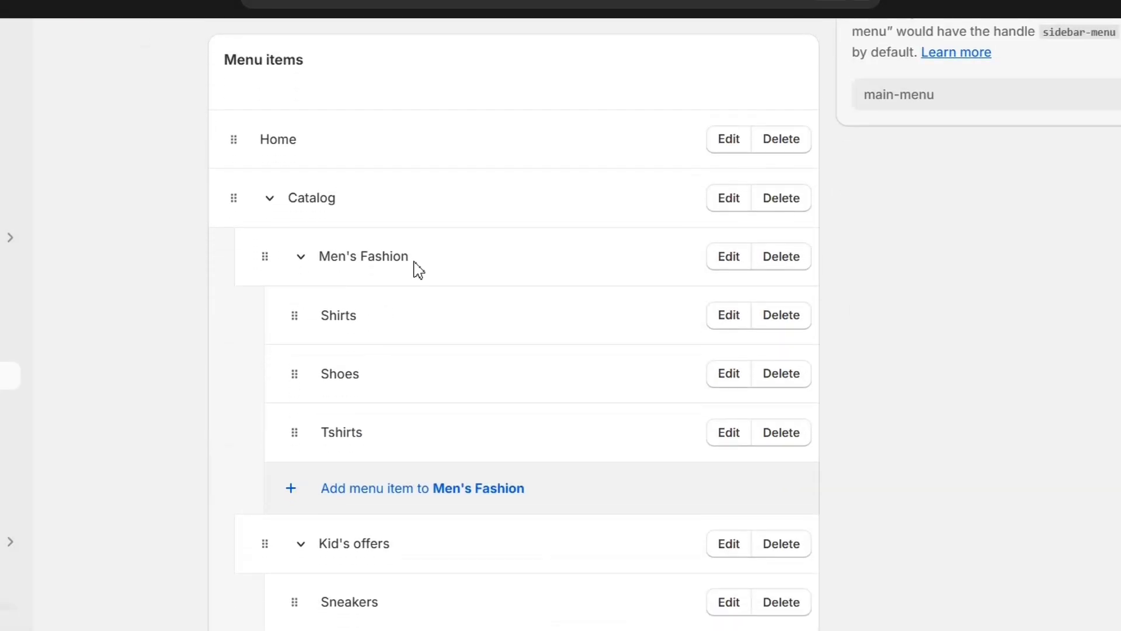
left_click_drag(414, 262, 341, 263)
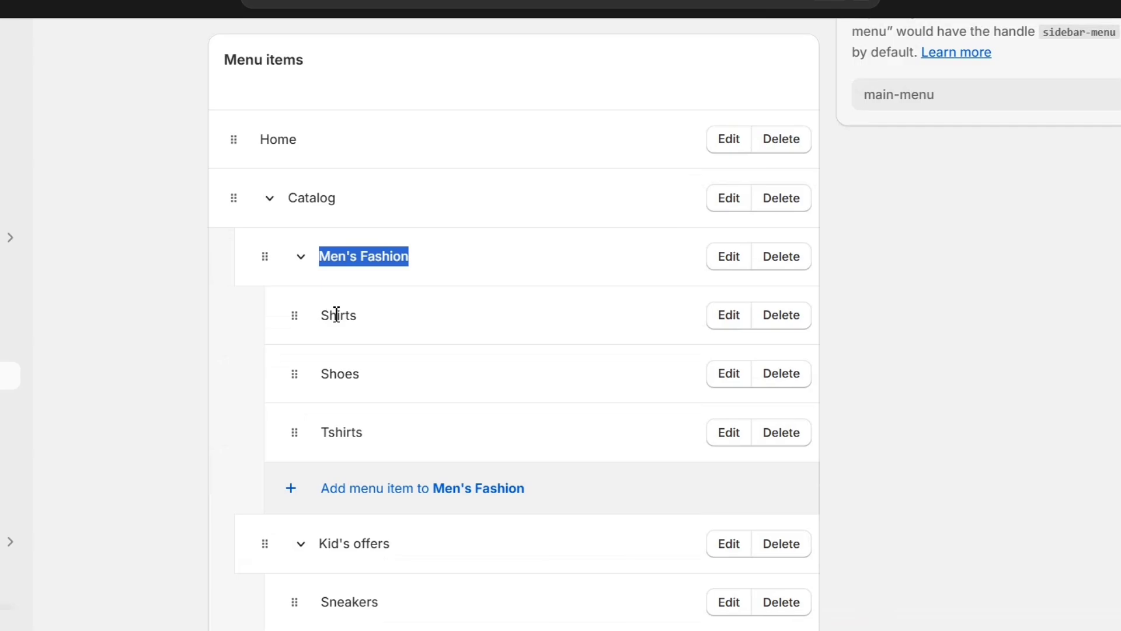
scroll(347, 428, "down", 3)
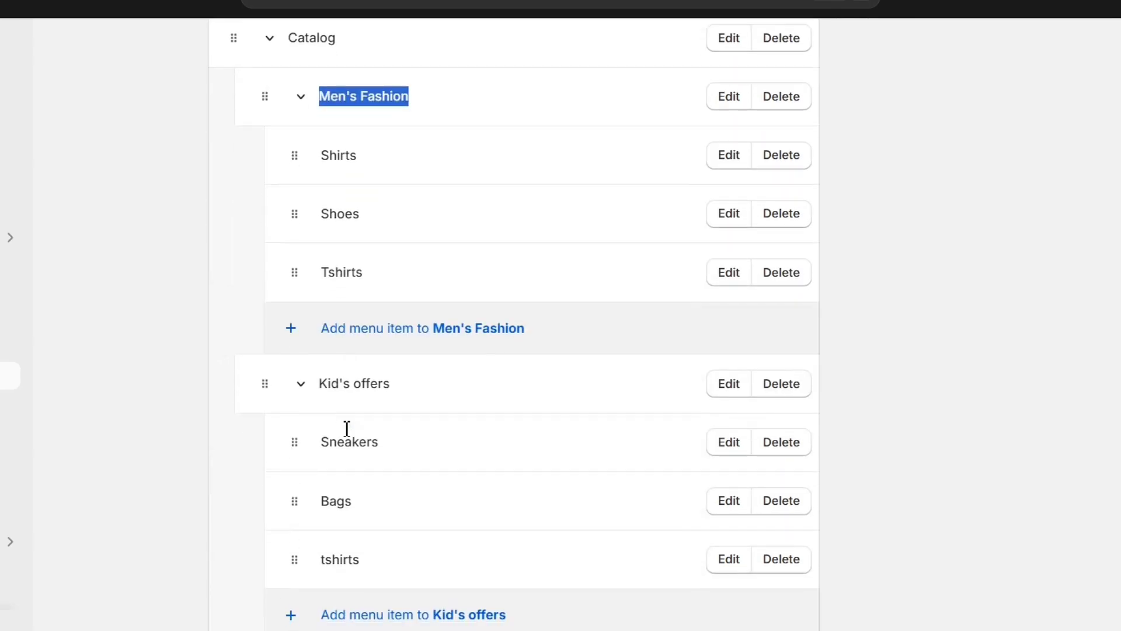
left_click_drag(421, 371, 322, 371)
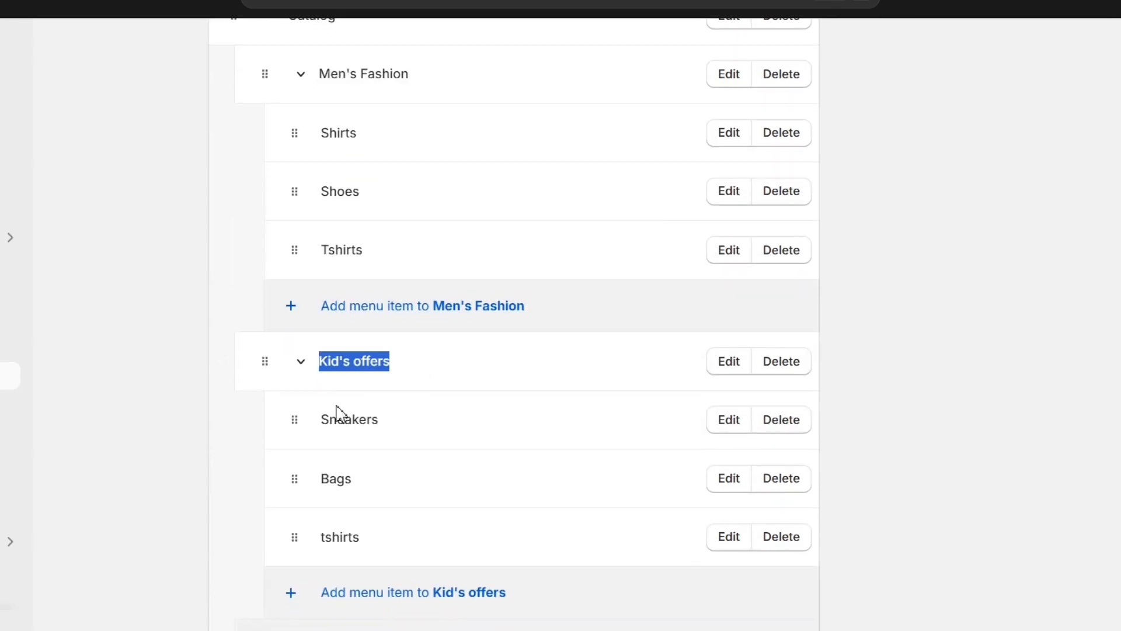
left_click(960, 286)
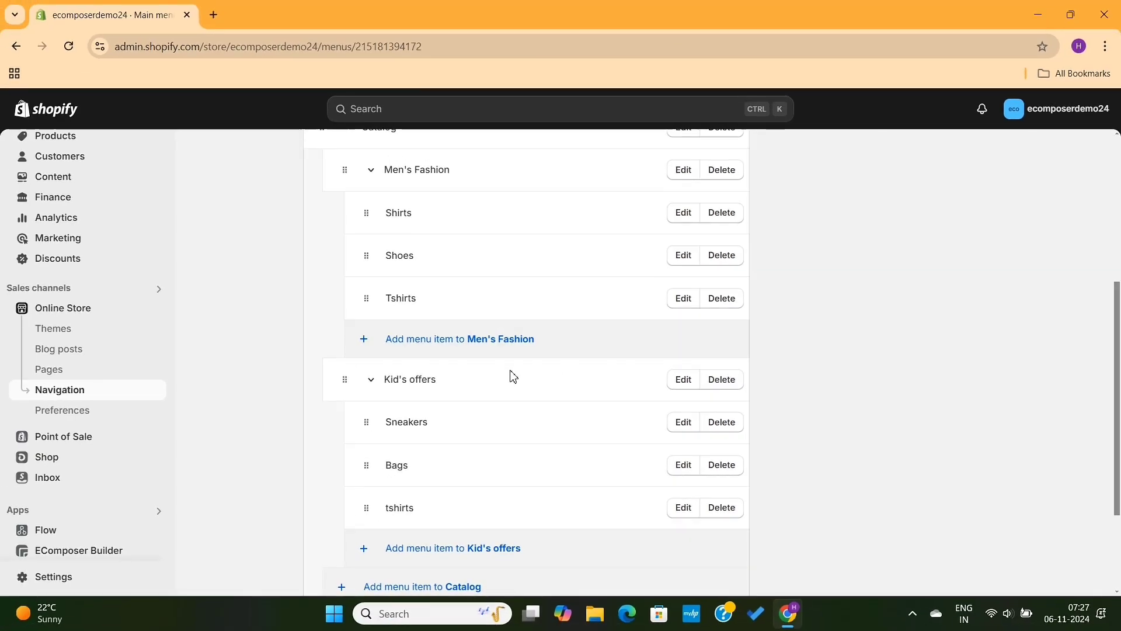
scroll(504, 358, "down", 3)
scroll(513, 376, "up", 7)
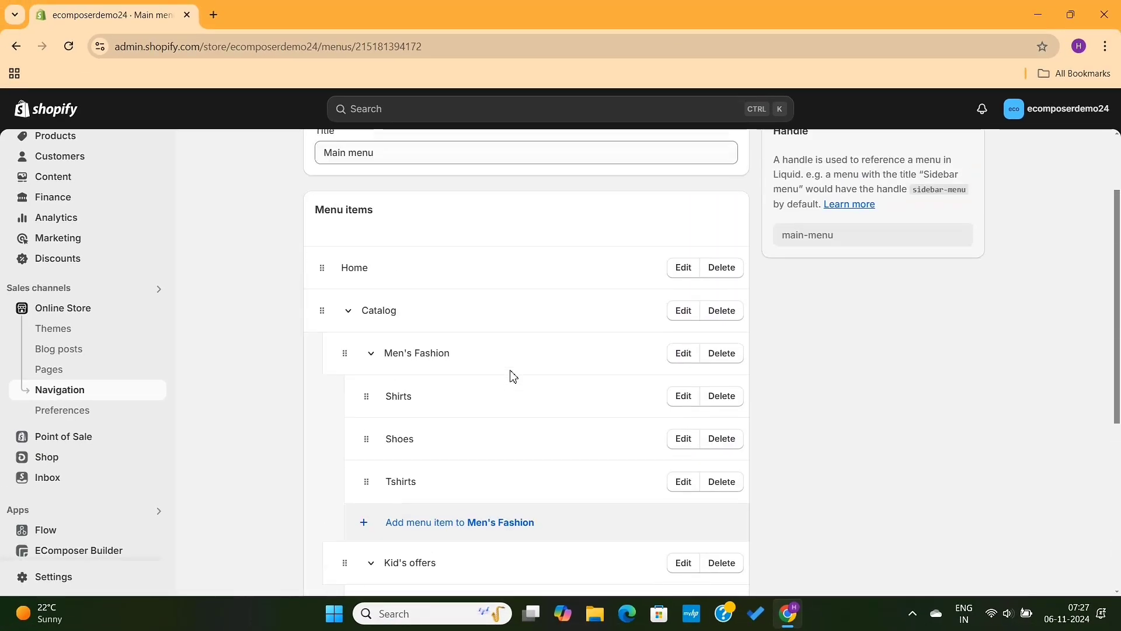
Step: Leave the Main menu editor, customize the current Trade theme and open its Header section settings
left_click(314, 176)
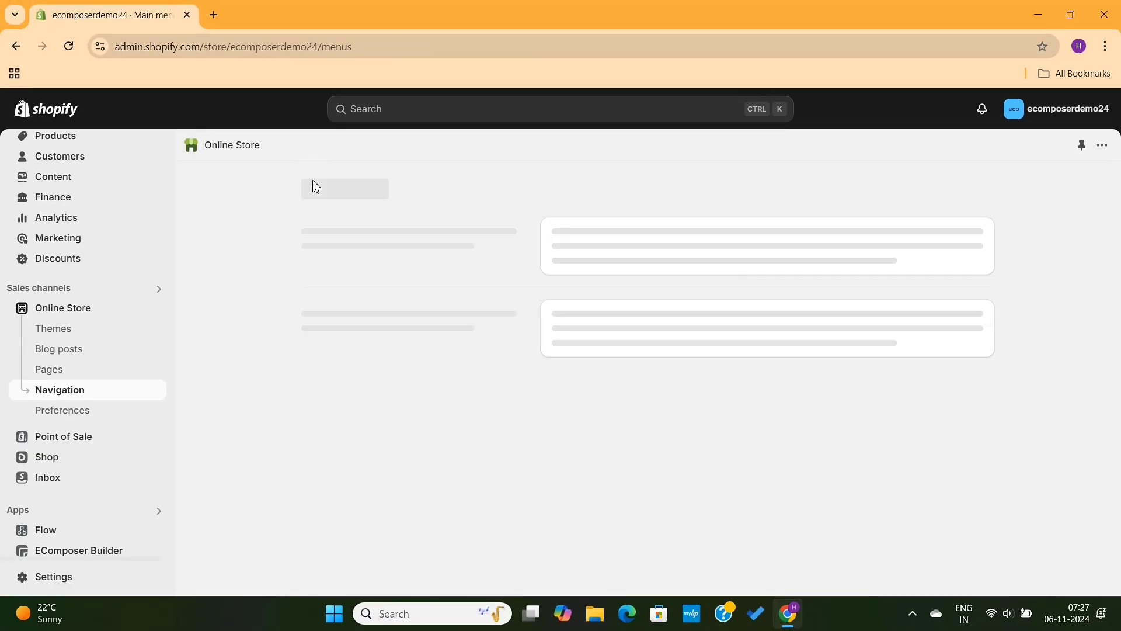
left_click(82, 334)
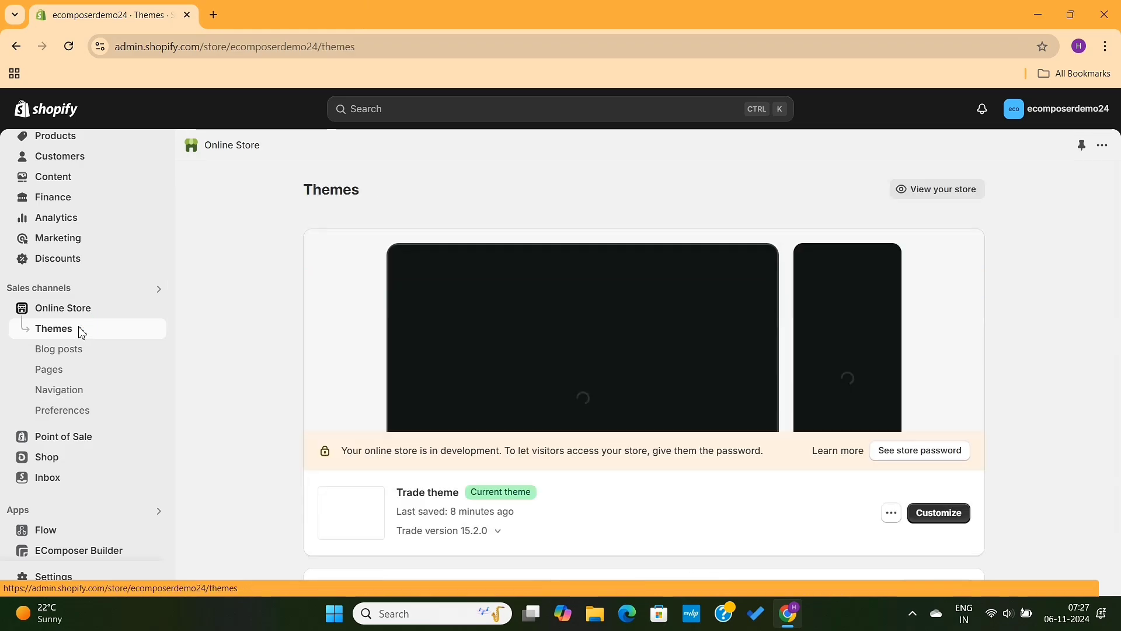
scroll(470, 402, "down", 1)
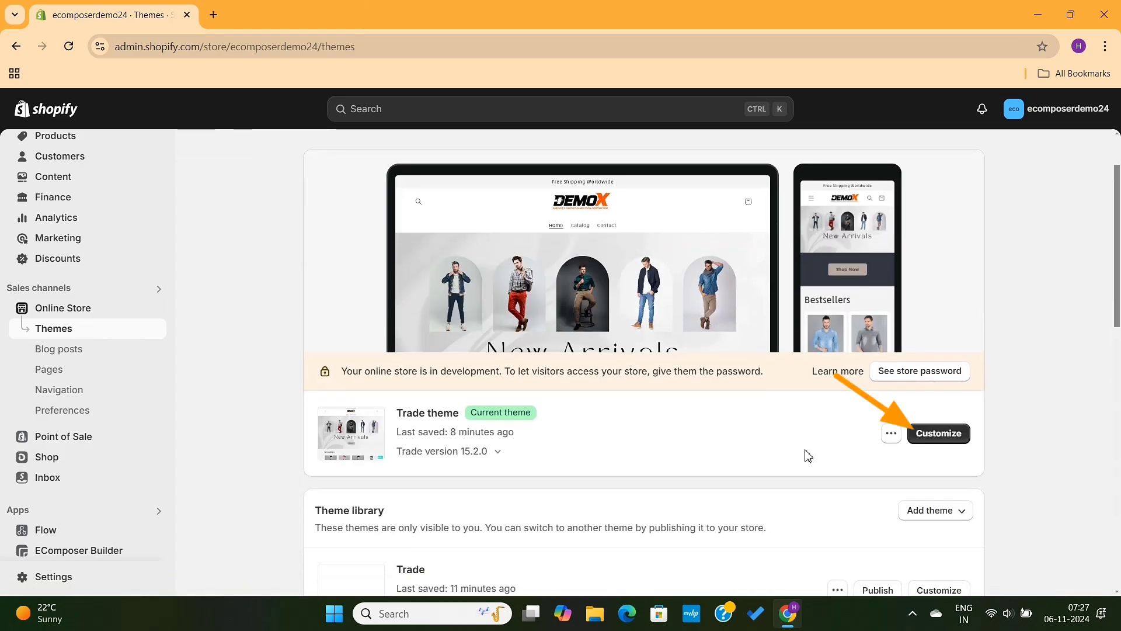
left_click(940, 433)
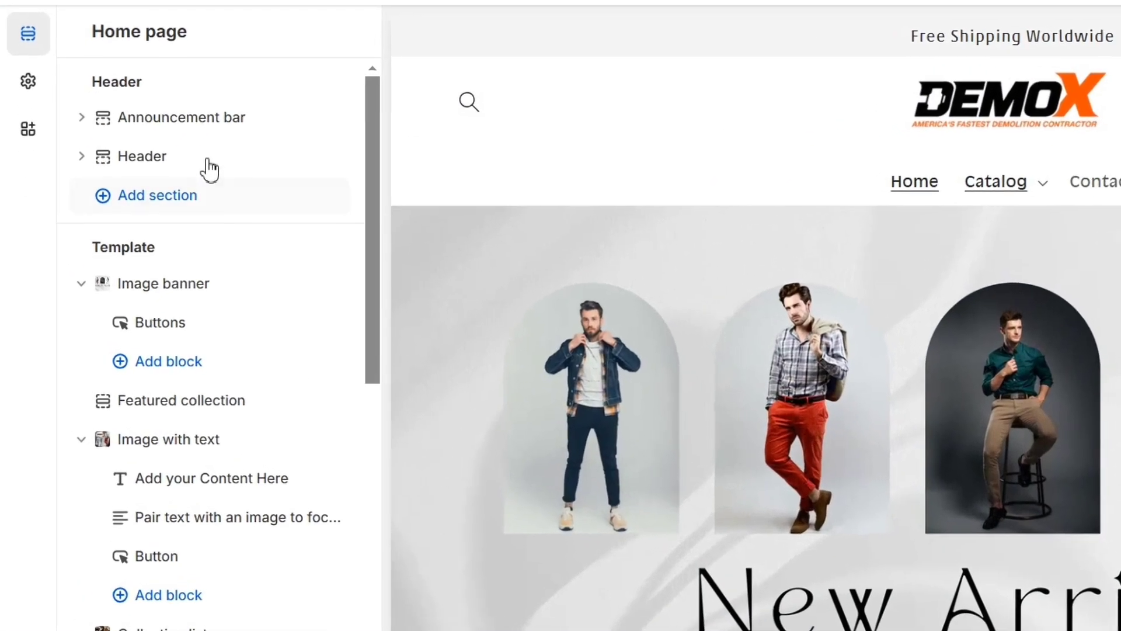
left_click(201, 159)
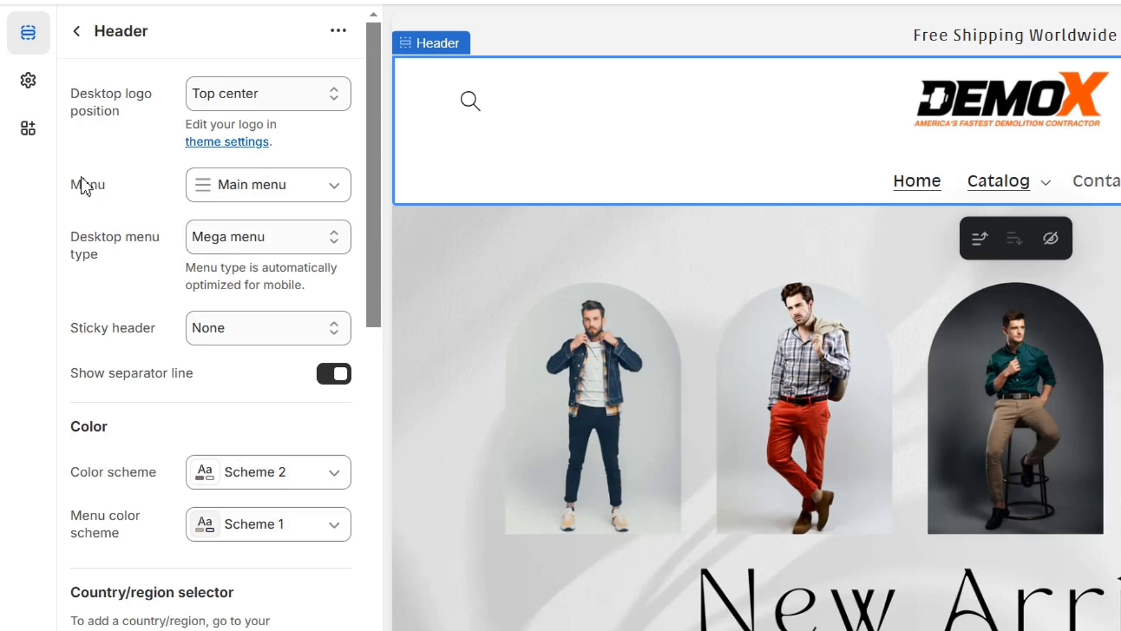
Step: Check which menu the header uses and view the available menu actions without changing the selection
left_click_drag(71, 184, 109, 196)
left_click(272, 199)
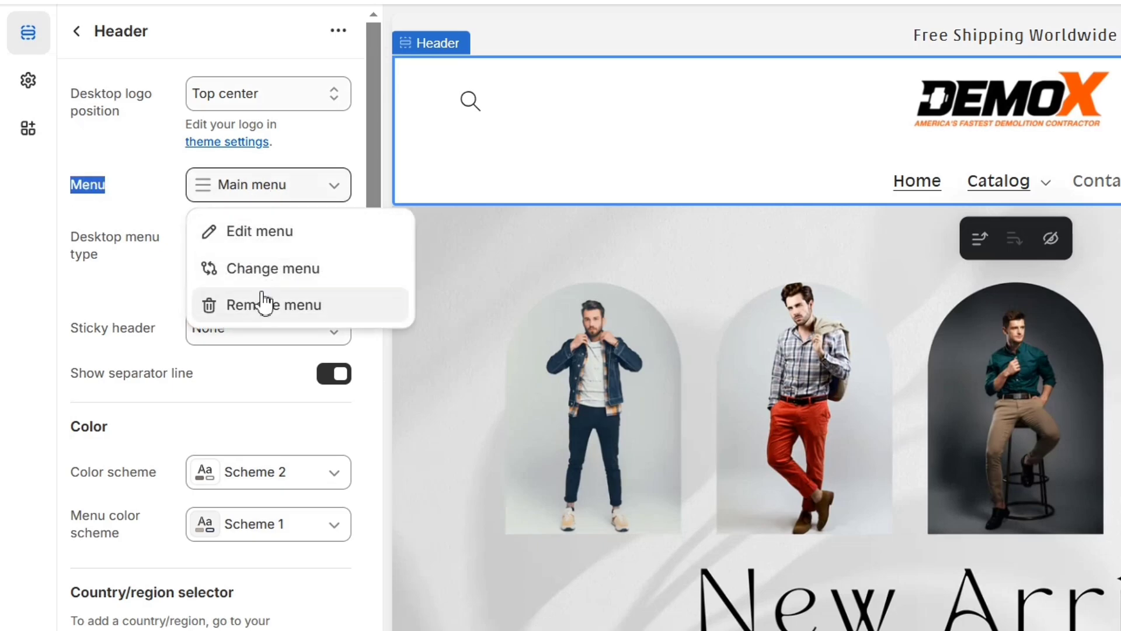
left_click(155, 197)
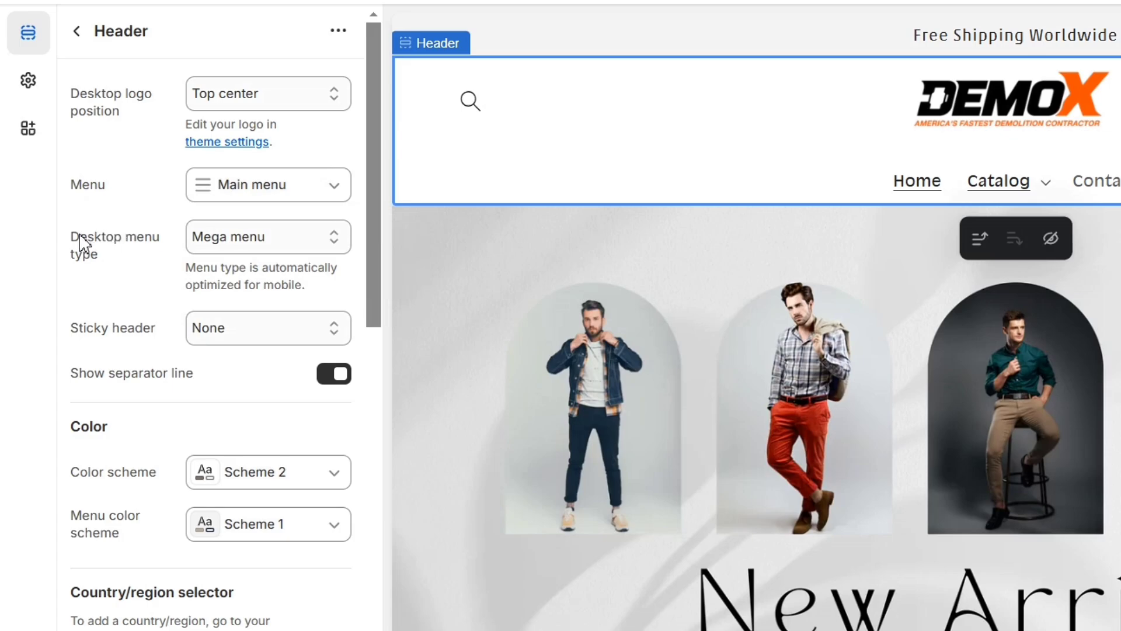
Step: Try the Dropdown desktop menu type and expand Catalog, Men's Fashion and Kid's offers in the preview
left_click_drag(70, 240, 120, 253)
left_click(291, 242)
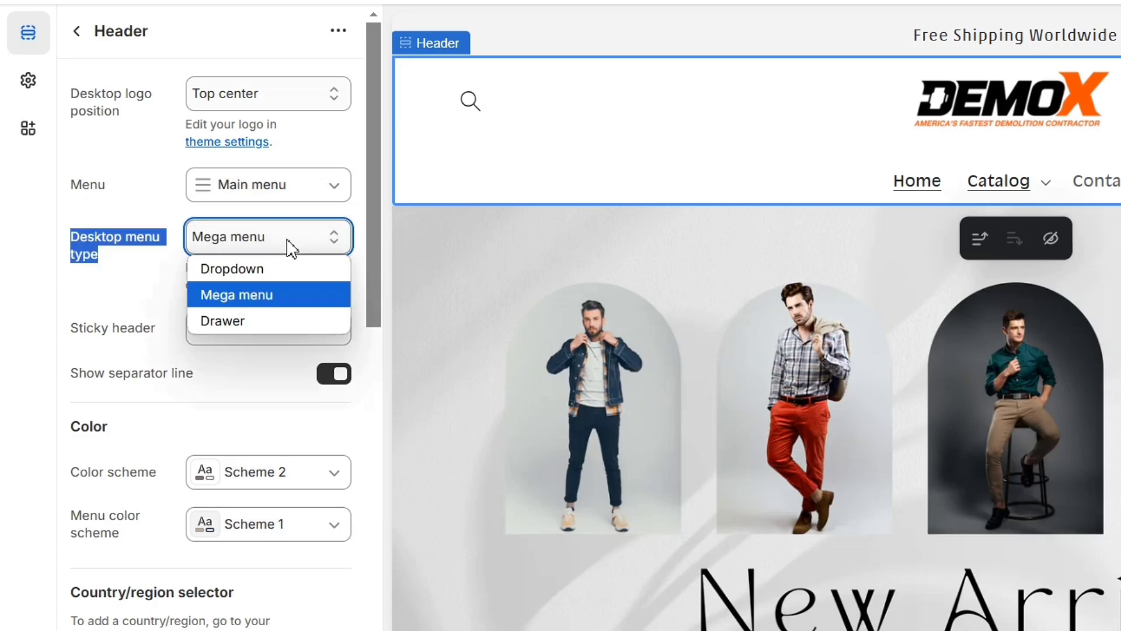
left_click(276, 280)
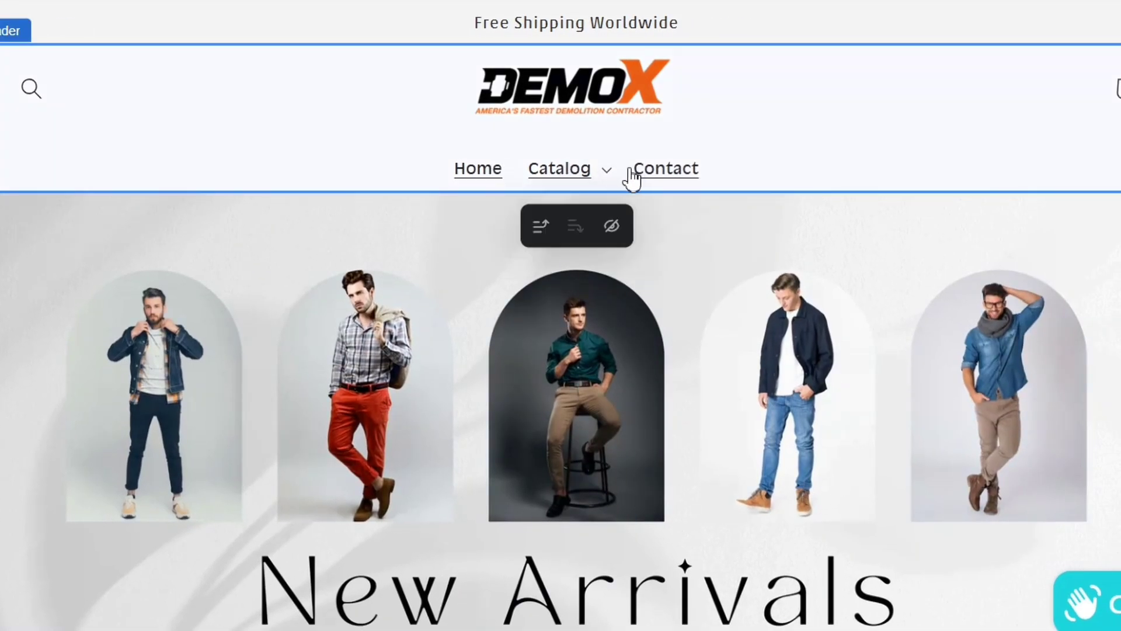
left_click(608, 170)
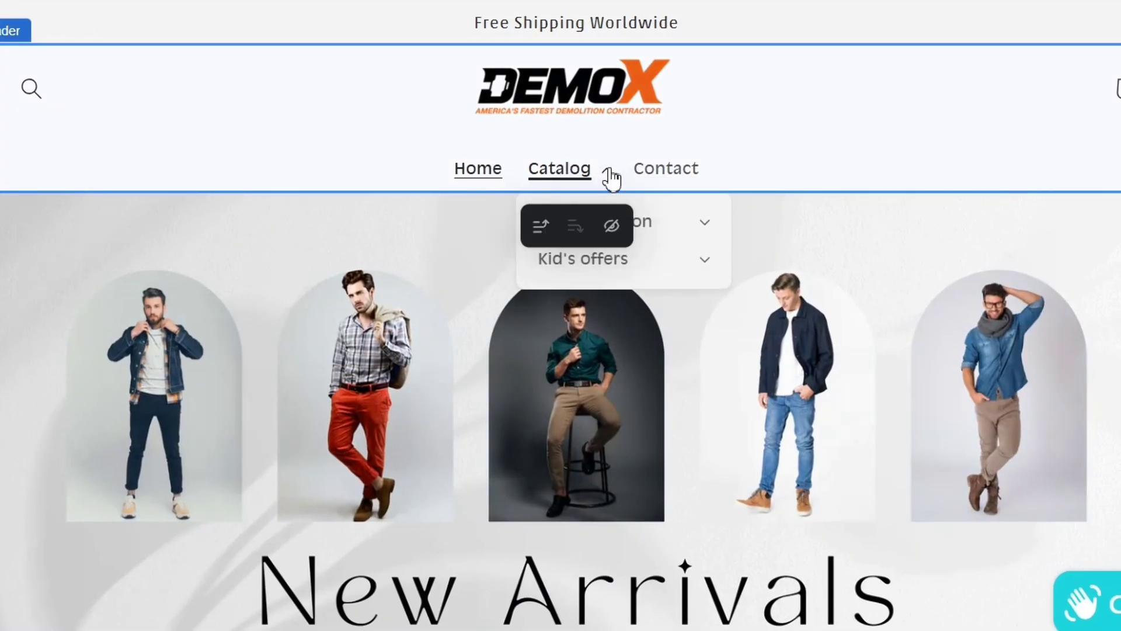
left_click(709, 222)
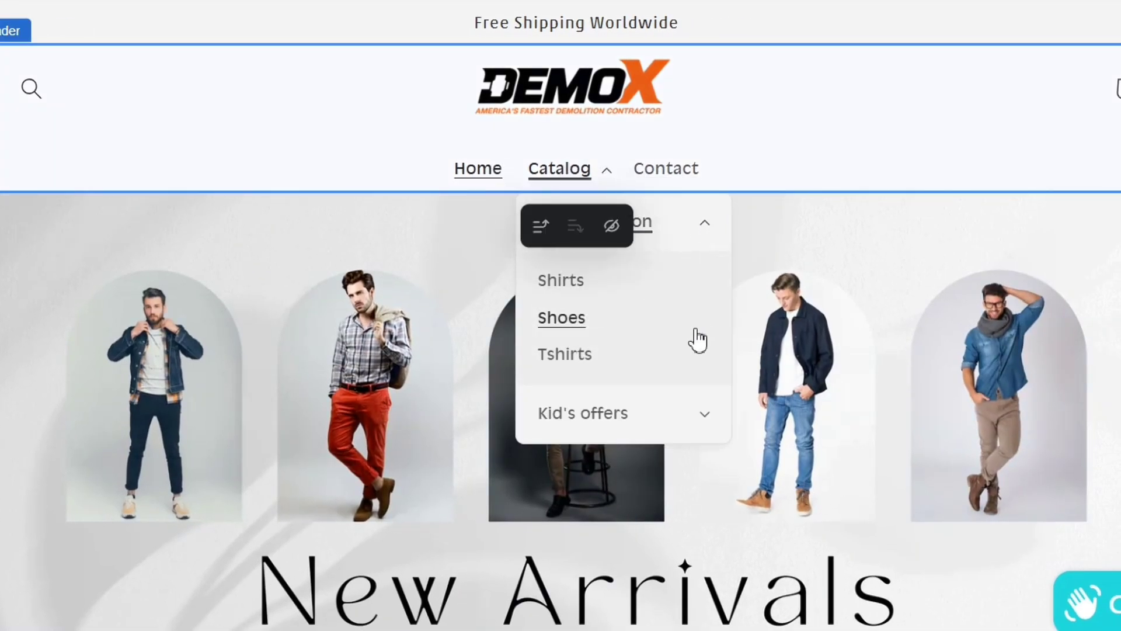
left_click(704, 415)
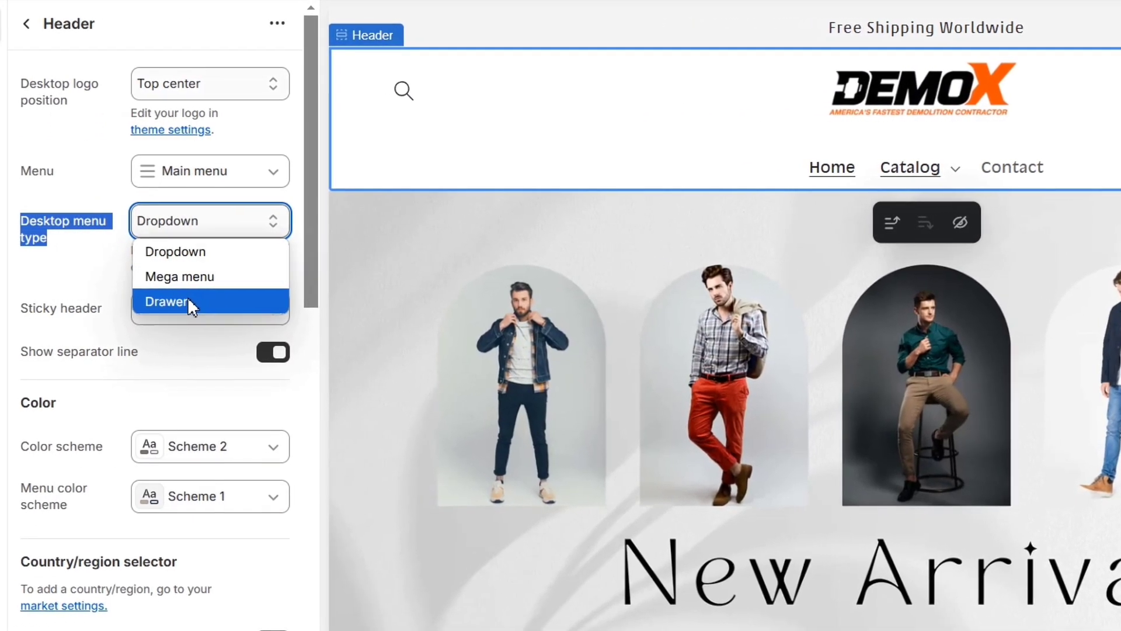
Step: Try the Drawer desktop menu type, browse Catalog down to Men's Fashion in the preview and return to the drawer's top level
left_click(161, 299)
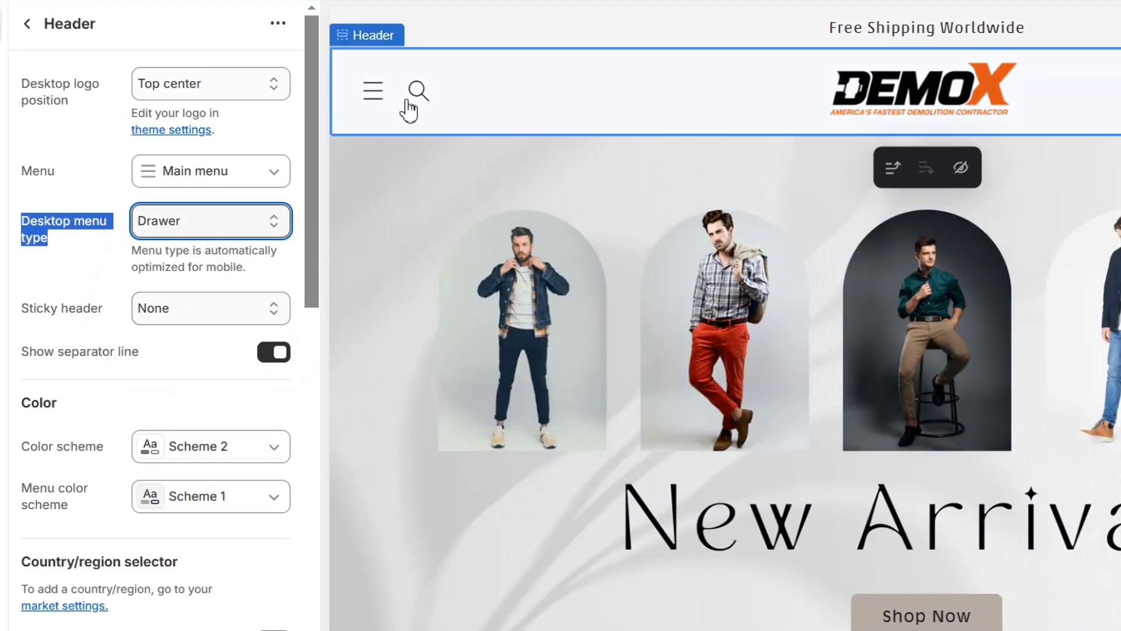
left_click(372, 92)
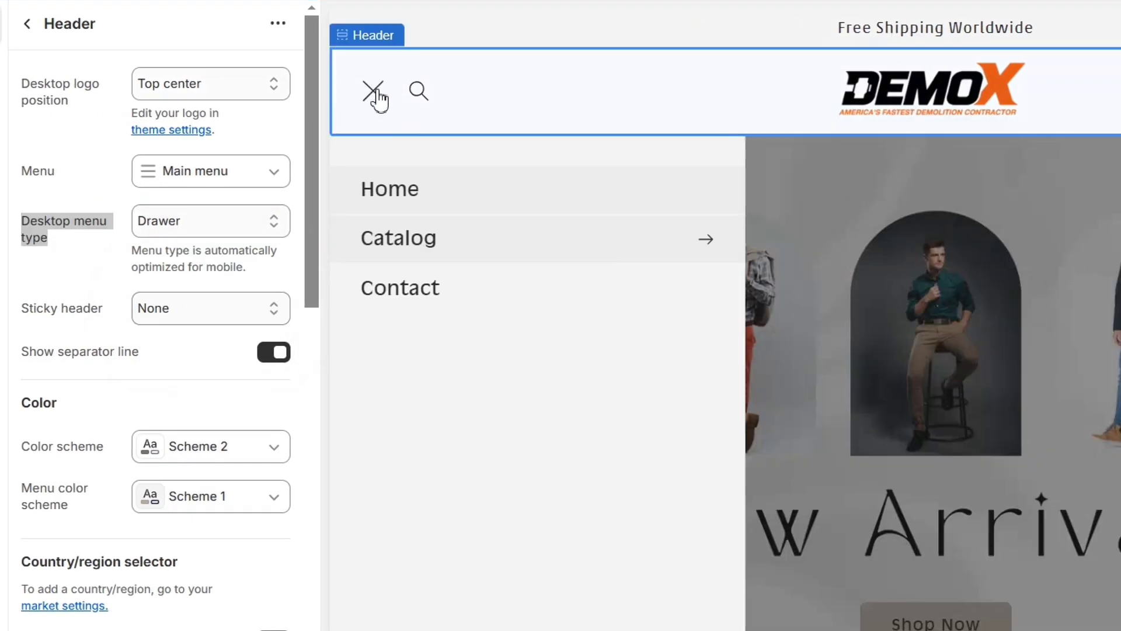
left_click(709, 246)
left_click(709, 230)
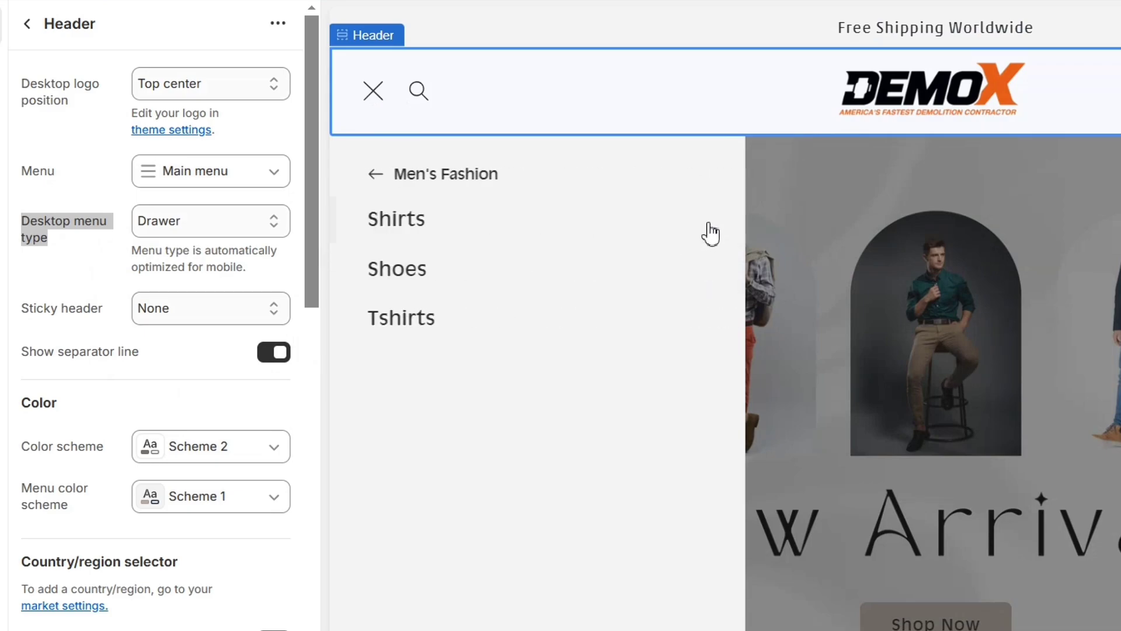
left_click(367, 174)
left_click(363, 175)
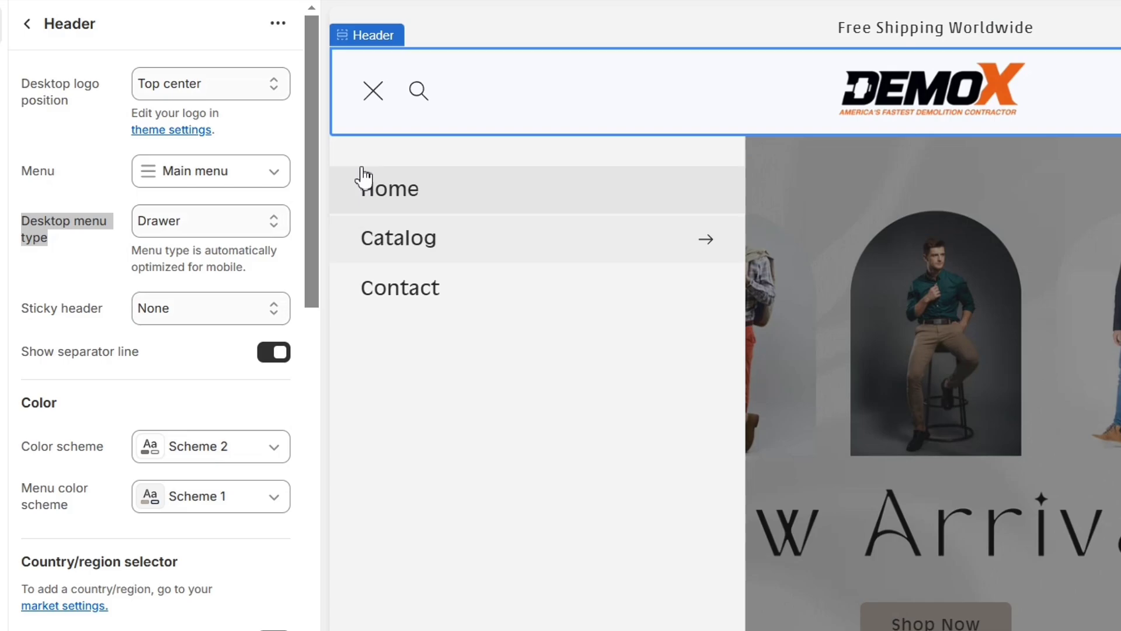
Step: Set the header's desktop menu type to Mega menu
left_click(245, 222)
left_click(220, 279)
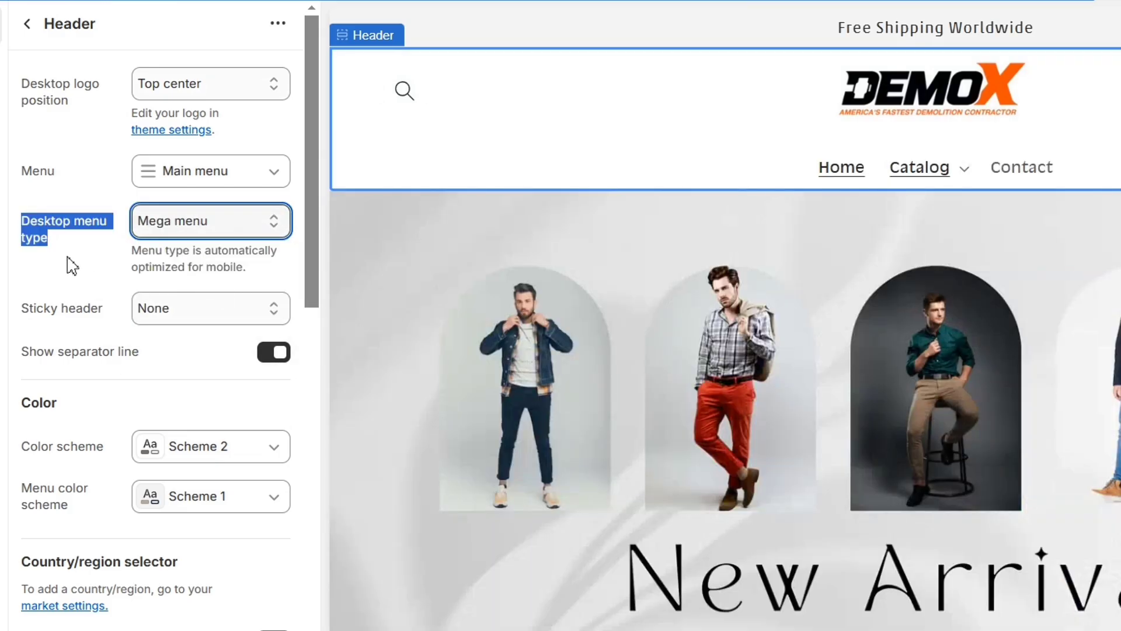
left_click(68, 258)
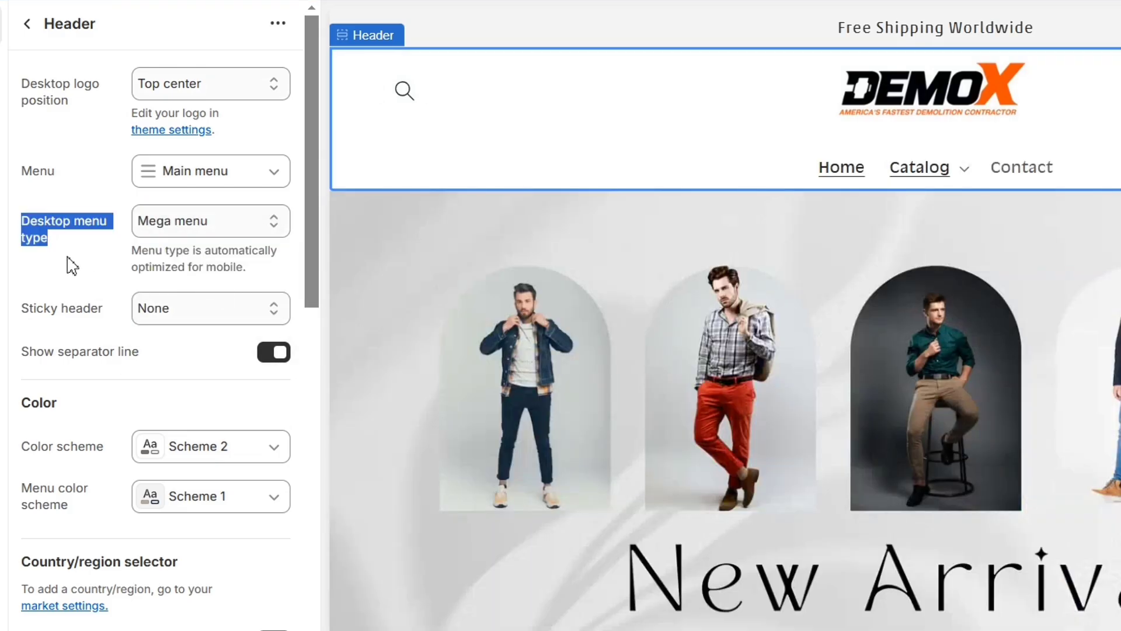
Step: Expand Catalog in the preview to check the mega menu's category columns, and collapse it again
left_click(958, 173)
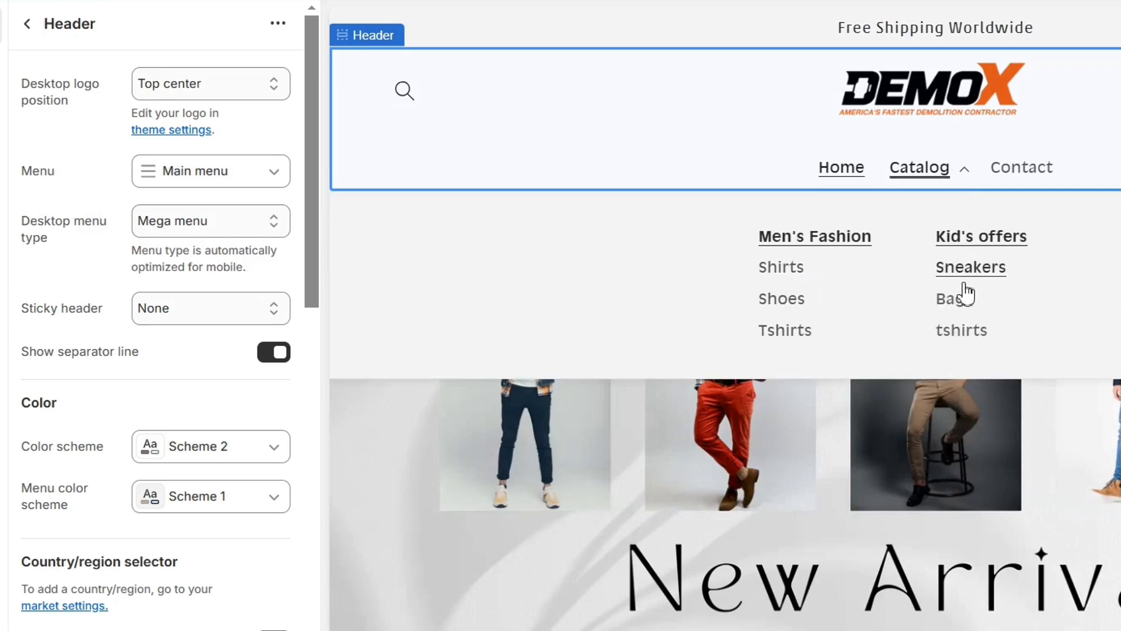
left_click(967, 175)
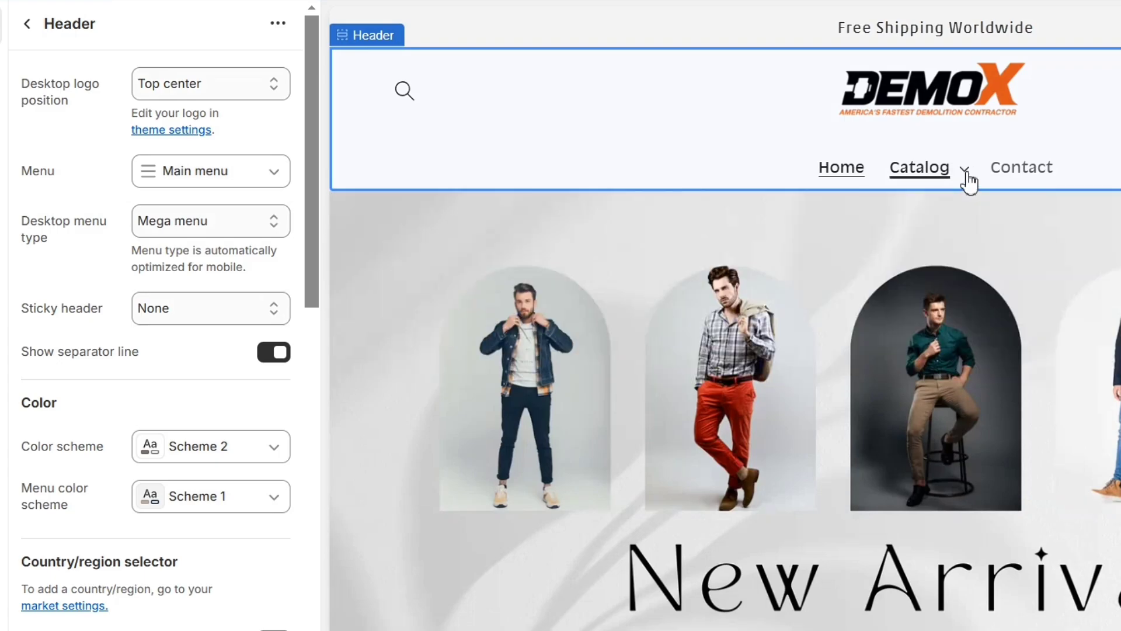
left_click(967, 175)
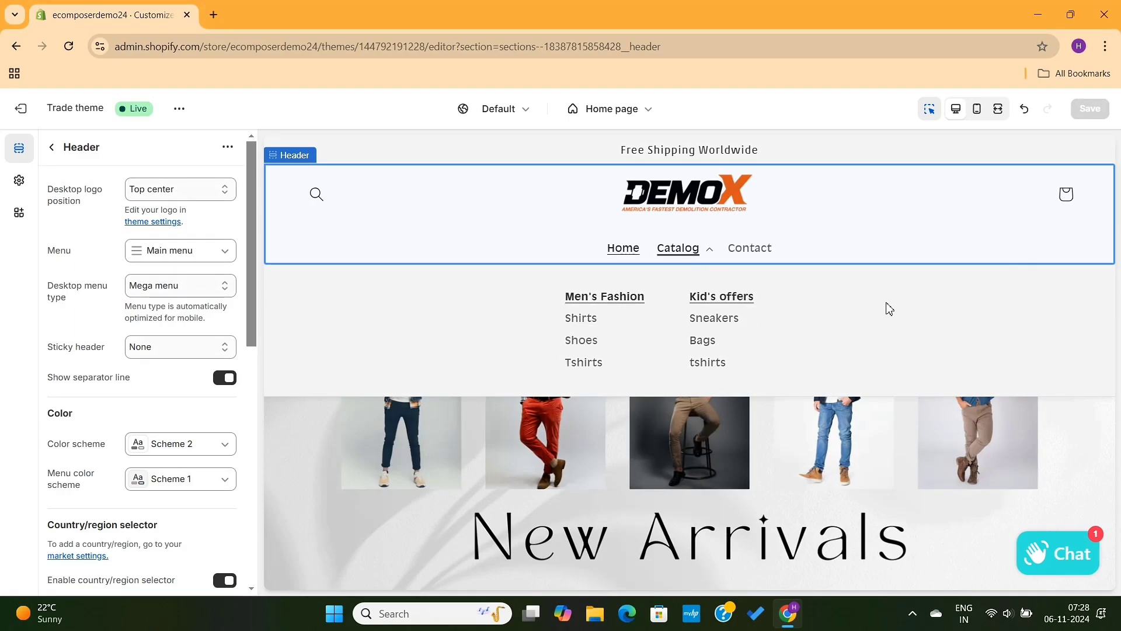
left_click(710, 252)
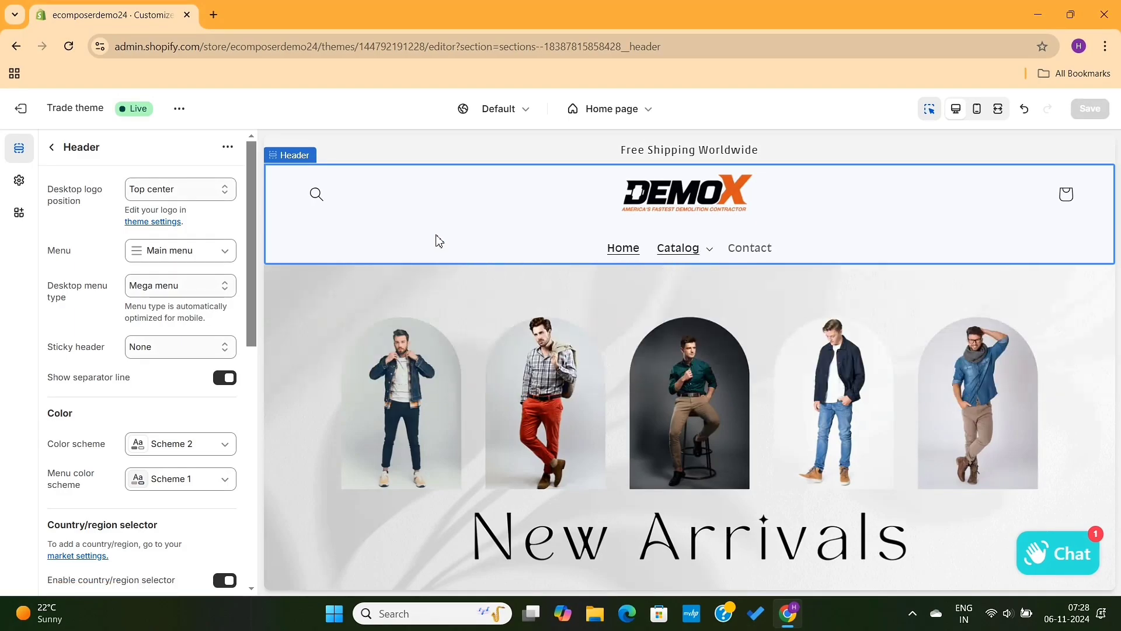
Step: Leave the theme editor and look through the "Free themes version 15 and above" code on the Header with images section page
left_click(20, 110)
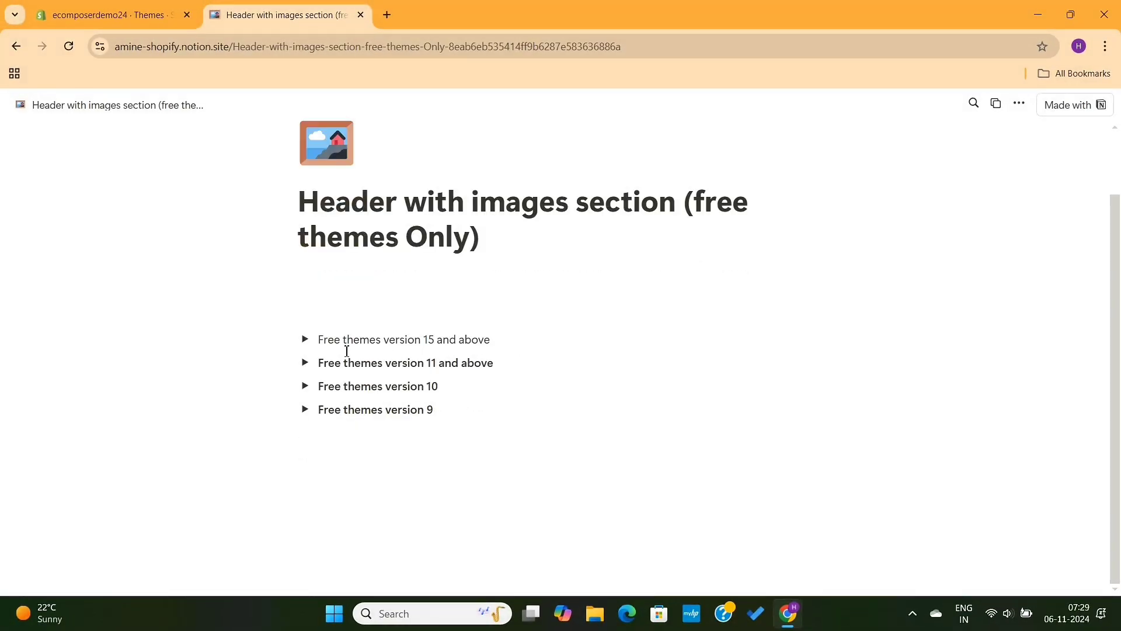
left_click(305, 341)
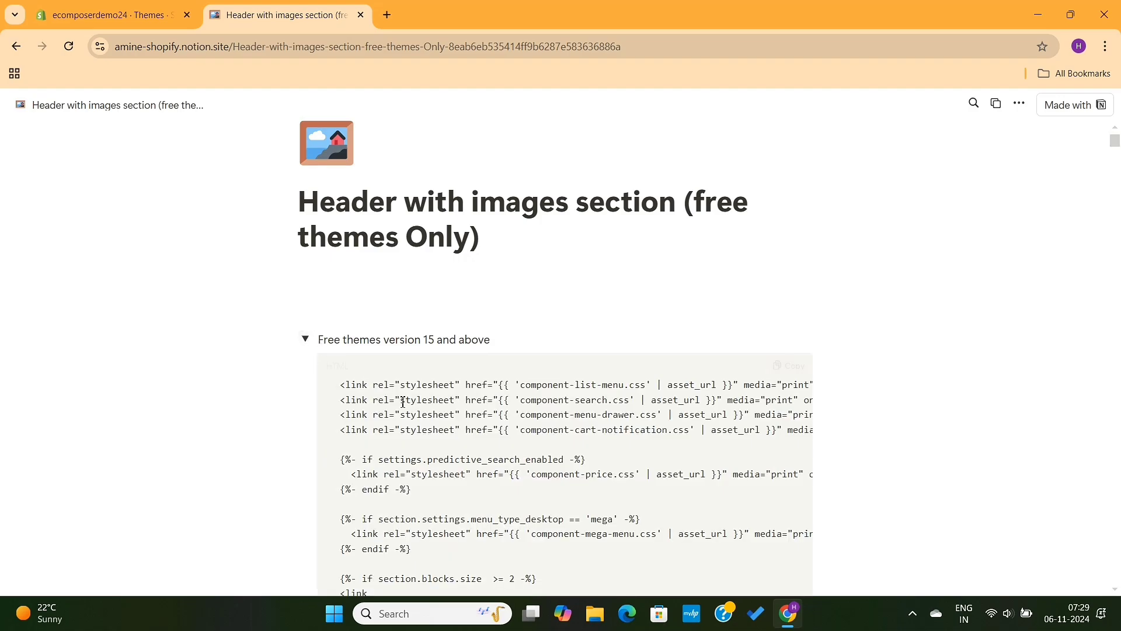
scroll(512, 409, "down", 10)
scroll(511, 473, "down", 20)
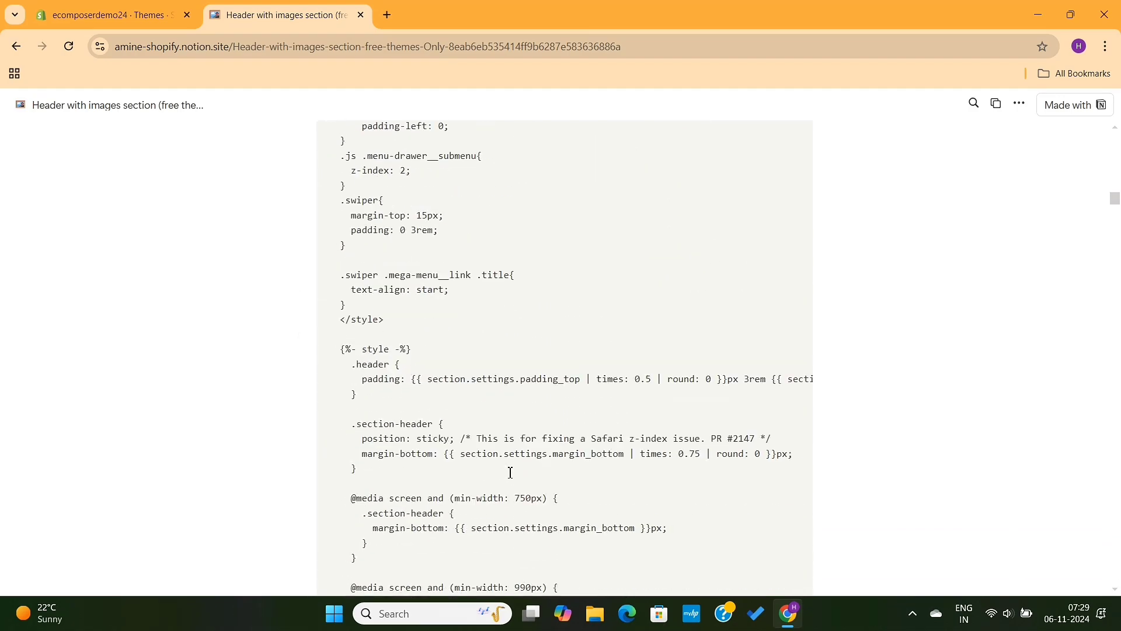
scroll(511, 472, "down", 20)
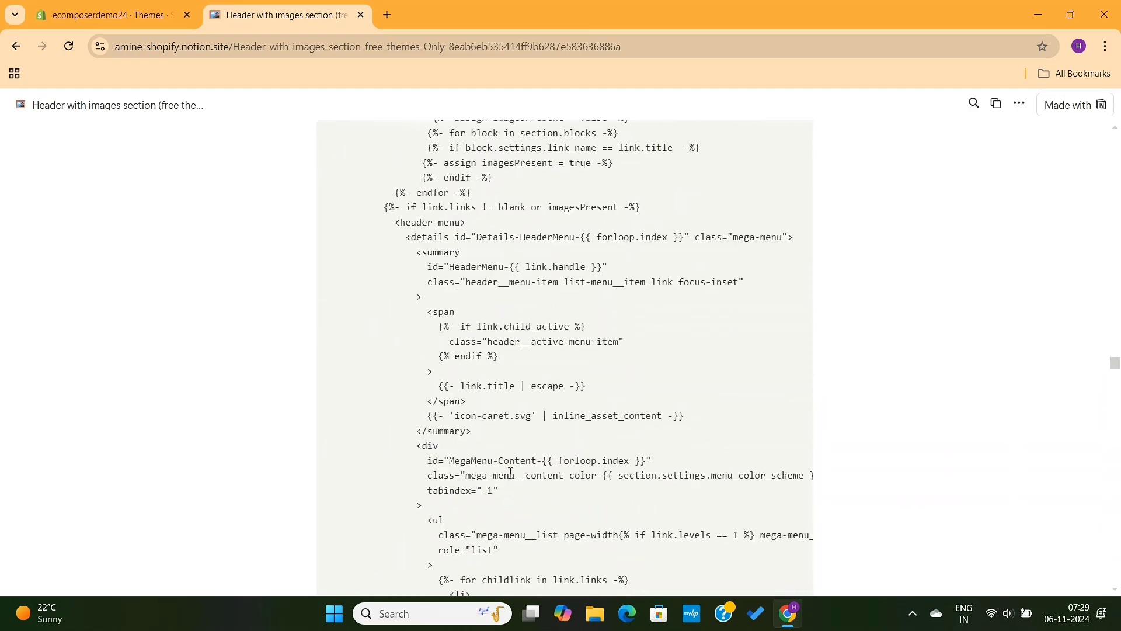
scroll(511, 472, "up", 20)
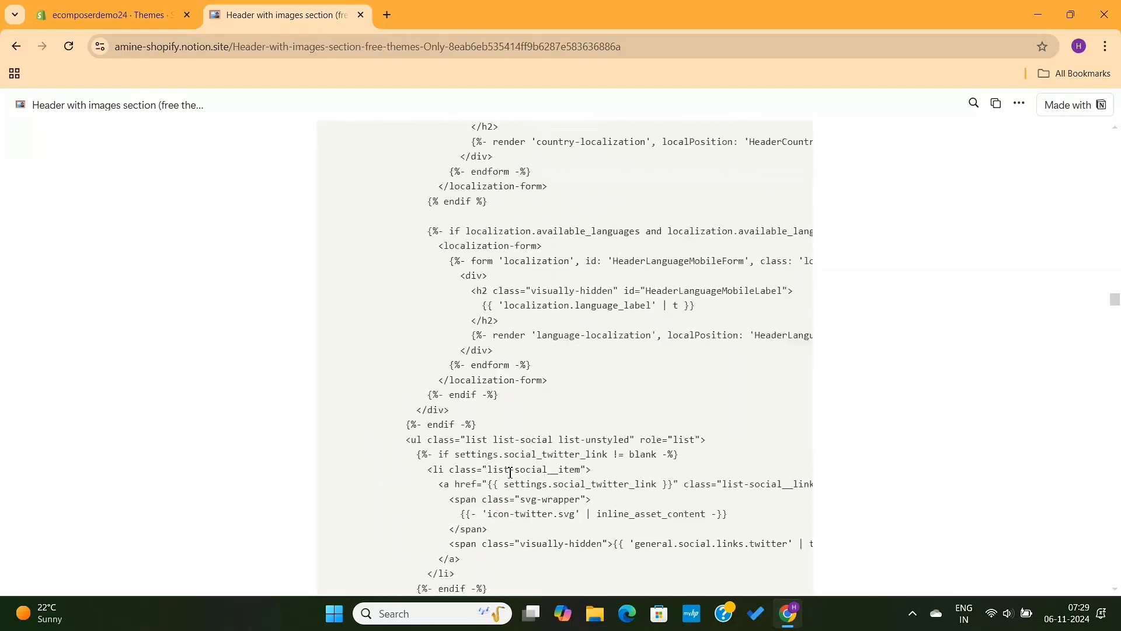
scroll(511, 473, "up", 20)
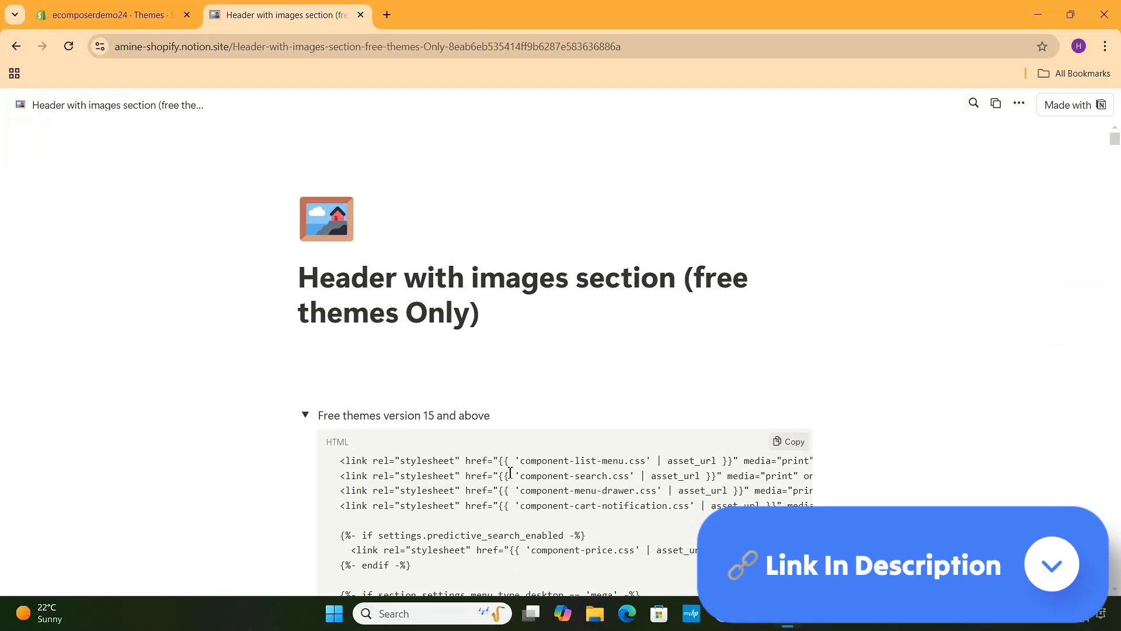
Step: Copy the code block under "Free themes version 15 and above"
left_click_drag(323, 418, 513, 413)
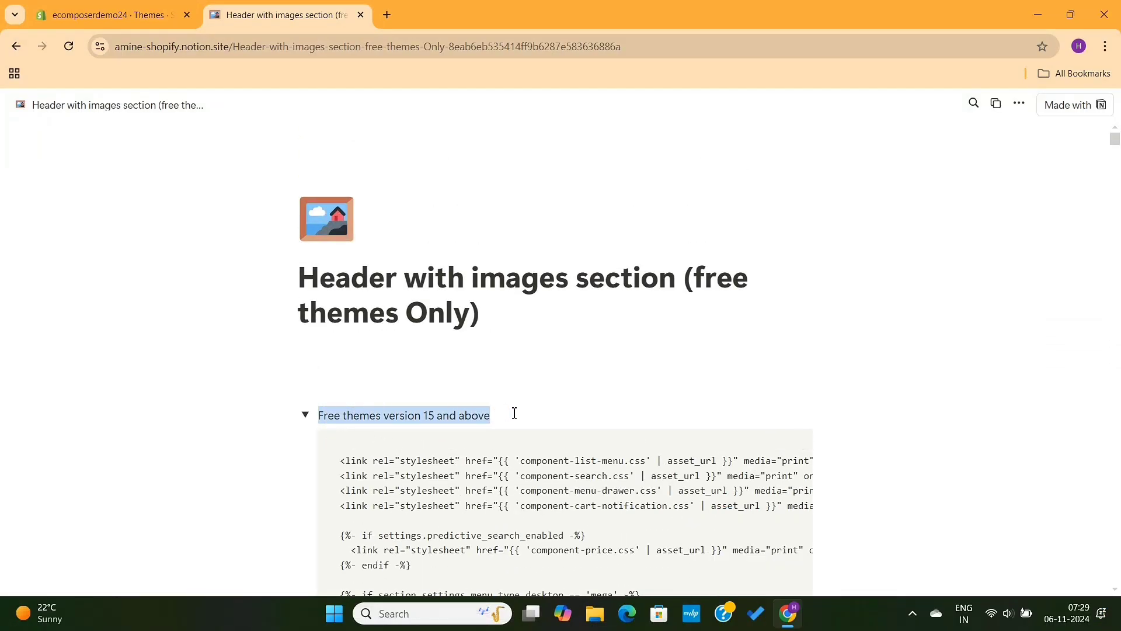
left_click(676, 466)
left_click(783, 448)
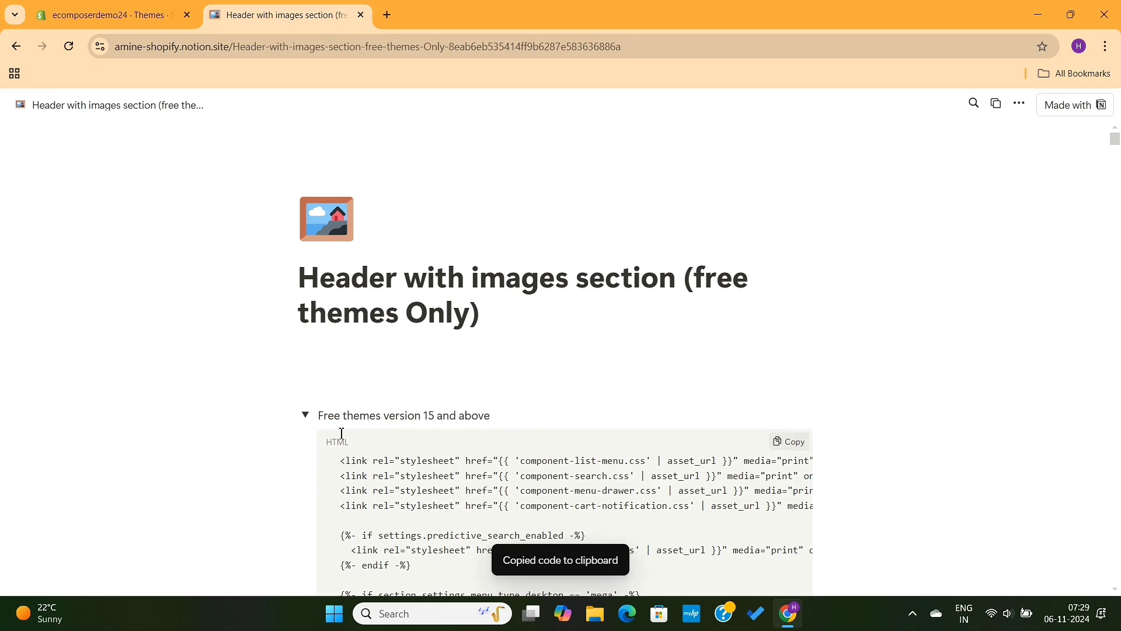
Step: Peek at the code entries for free themes version 11 and version 10, and copy the version 15 code again
left_click(305, 417)
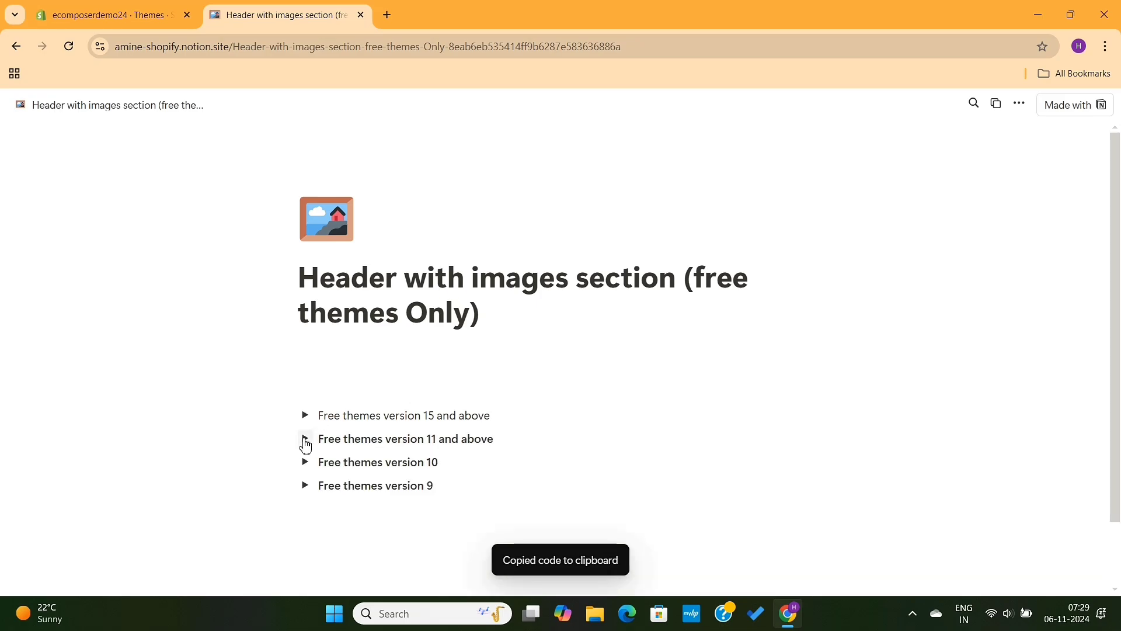
left_click(305, 443)
left_click(305, 443)
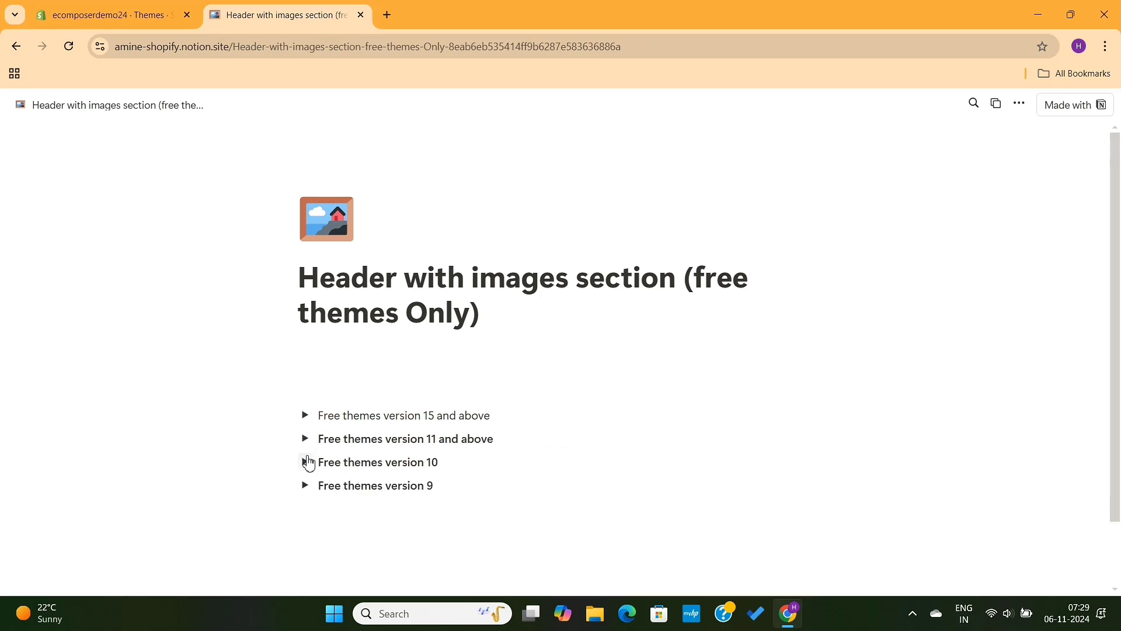
left_click(305, 463)
left_click(305, 462)
left_click(306, 417)
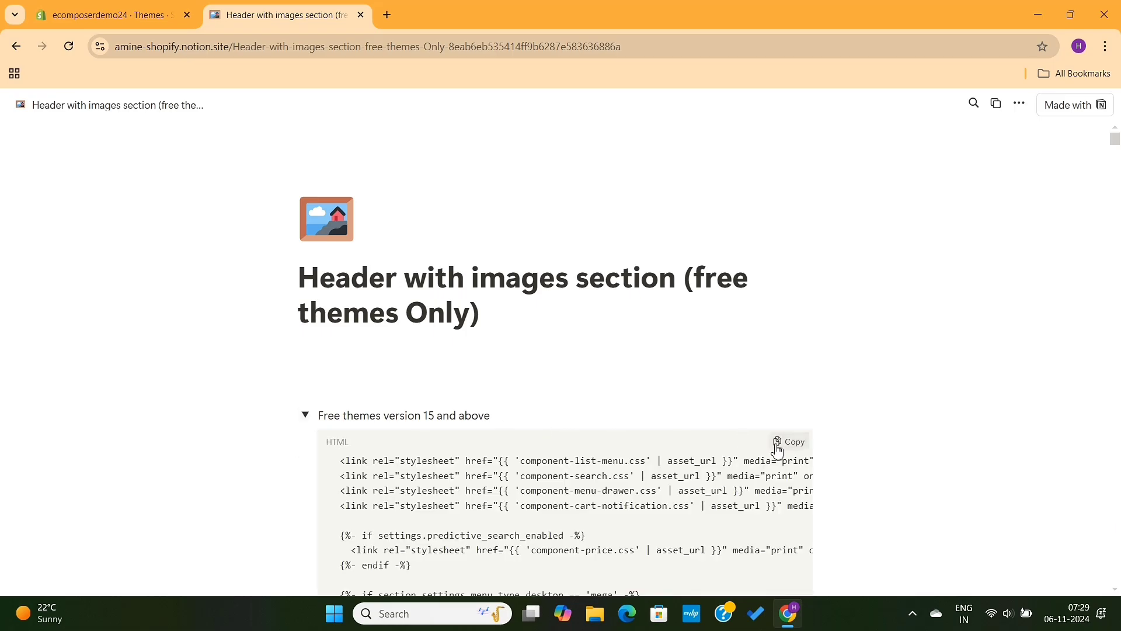
left_click(780, 444)
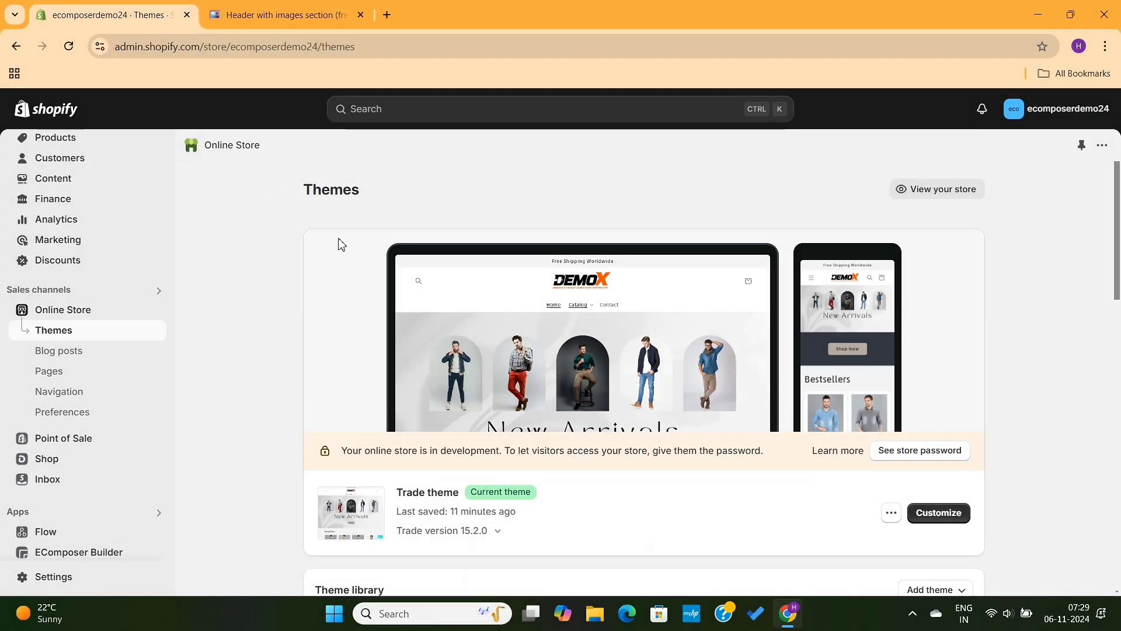
Step: Check the version of the current Trade theme and duplicate the theme into the theme library
scroll(376, 290, "down", 3)
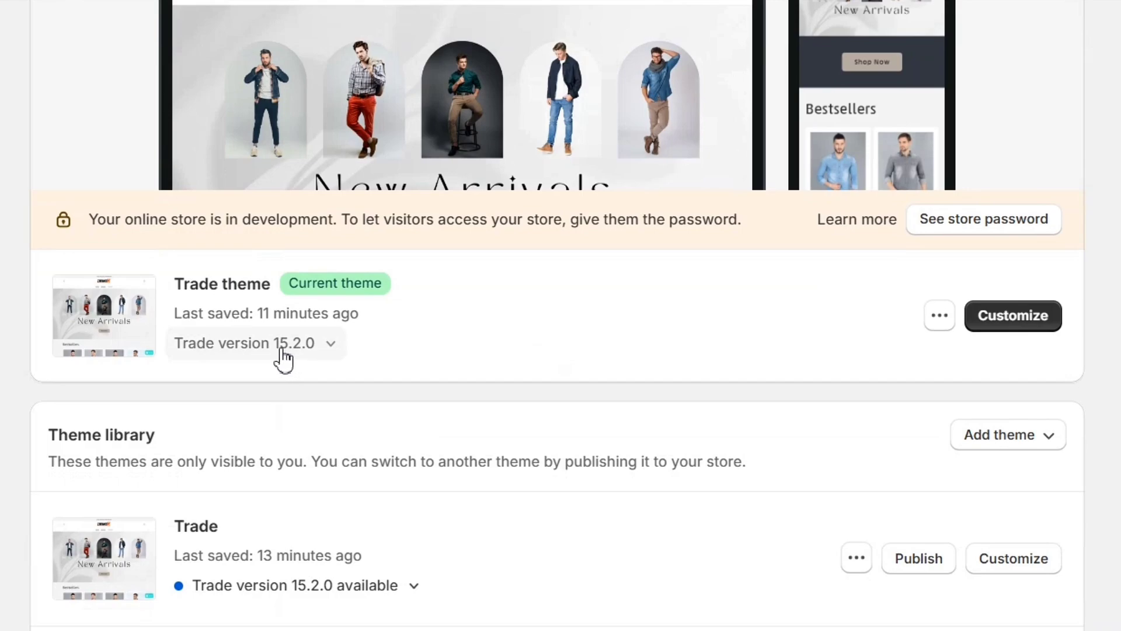
left_click(319, 355)
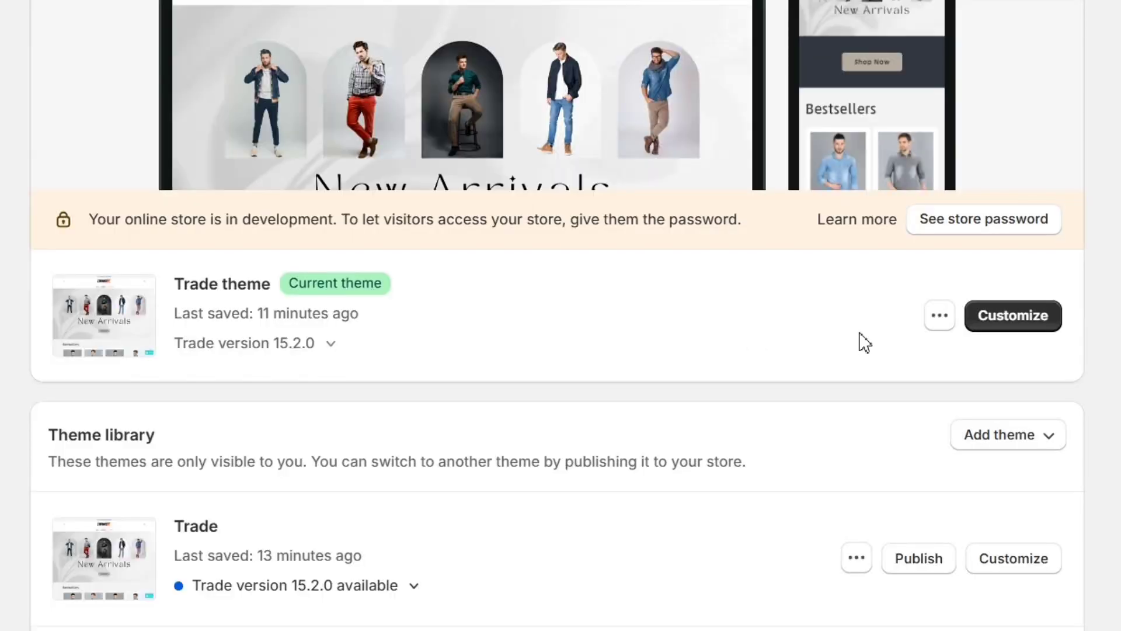
left_click(942, 318)
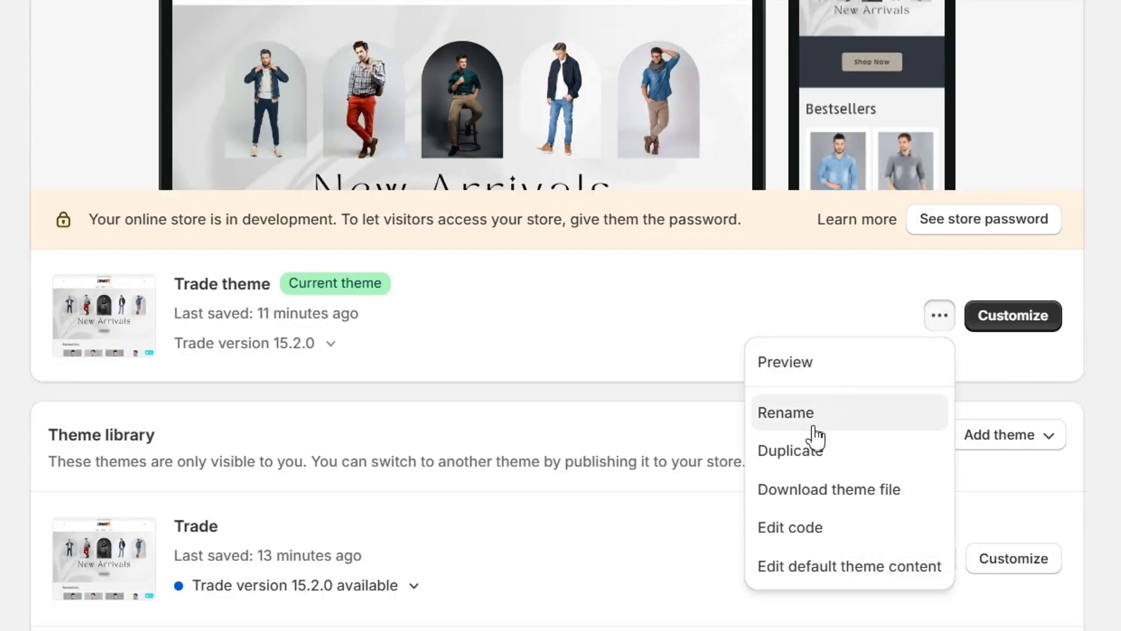
left_click(817, 458)
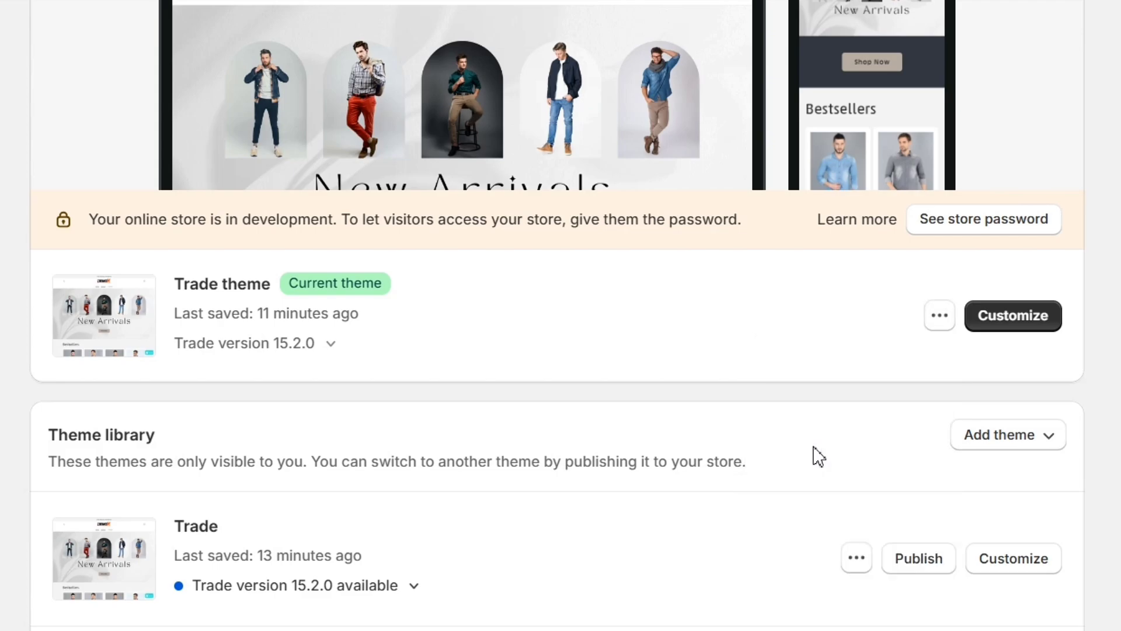
scroll(618, 433, "down", 2)
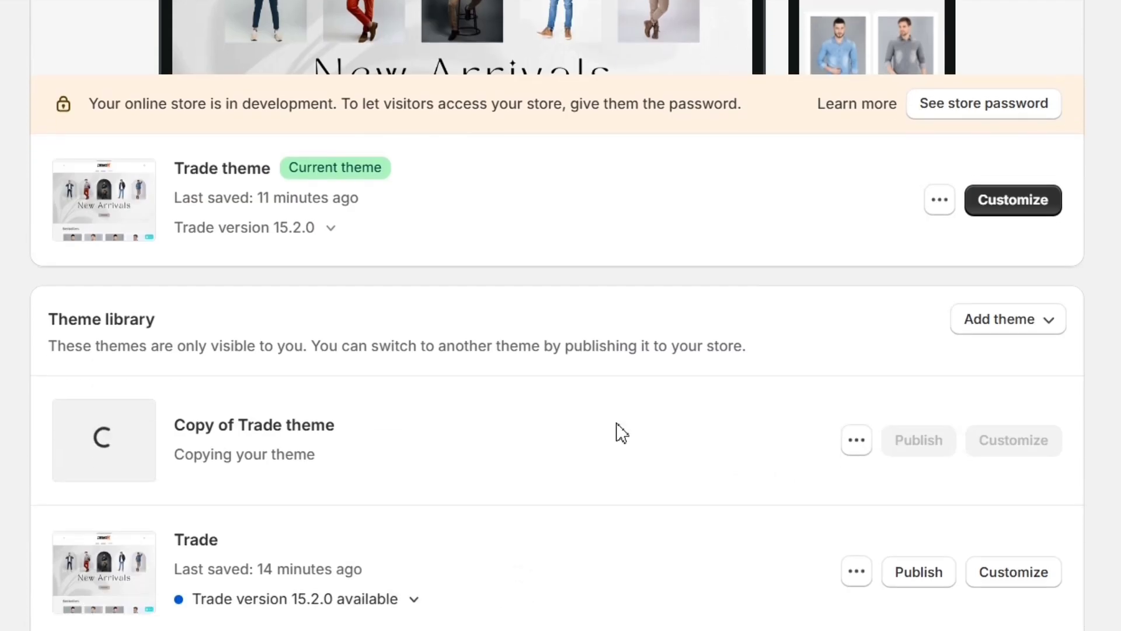
left_click_drag(179, 414, 444, 435)
left_click(606, 428)
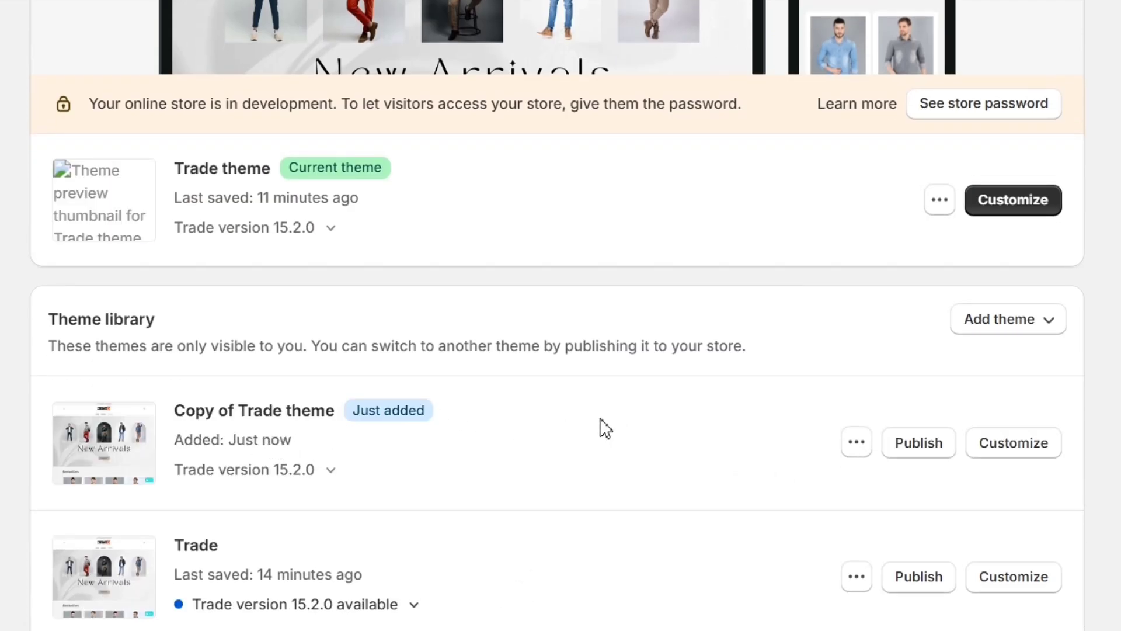
Step: Open the code of Copy of Trade theme and find its sections/header.liquid file by filtering for "header"
left_click(856, 444)
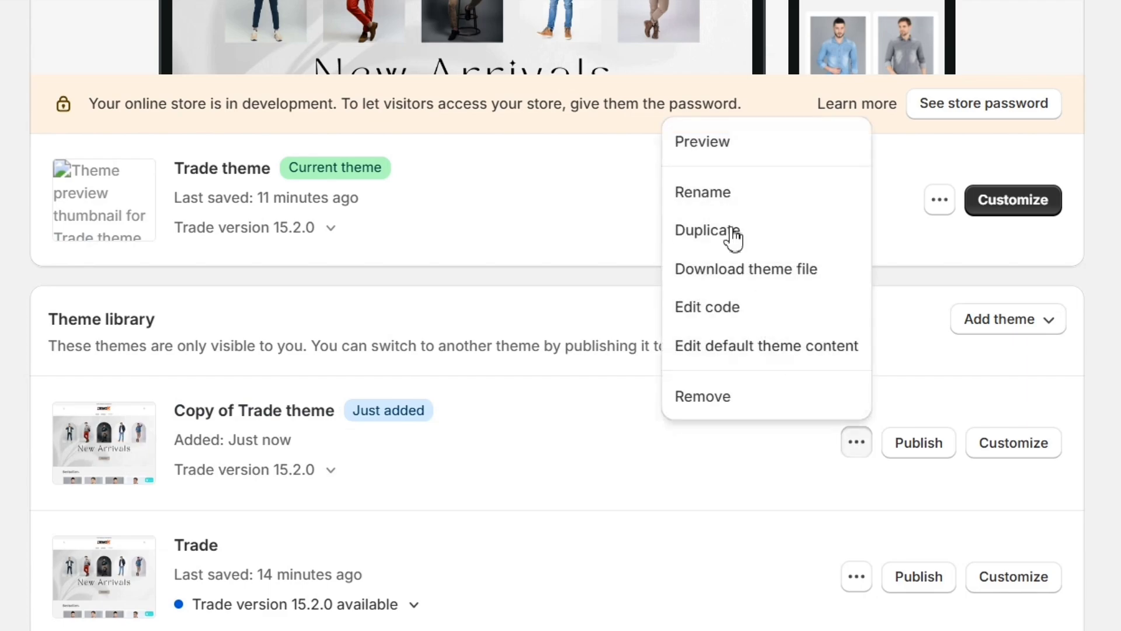
left_click(732, 316)
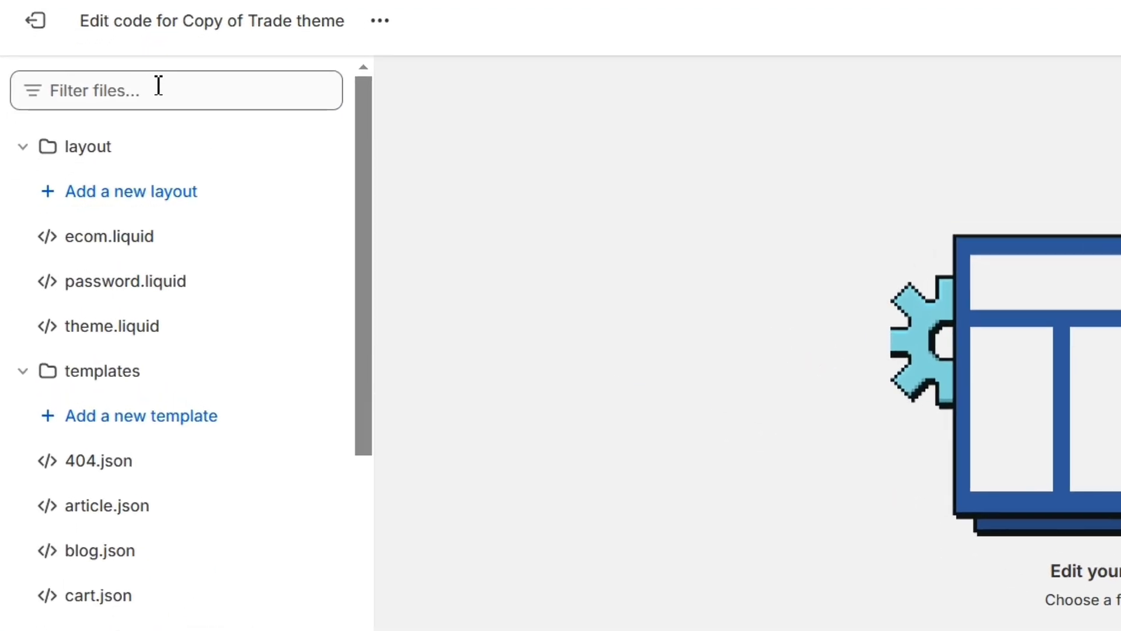
left_click(93, 147)
type("h")
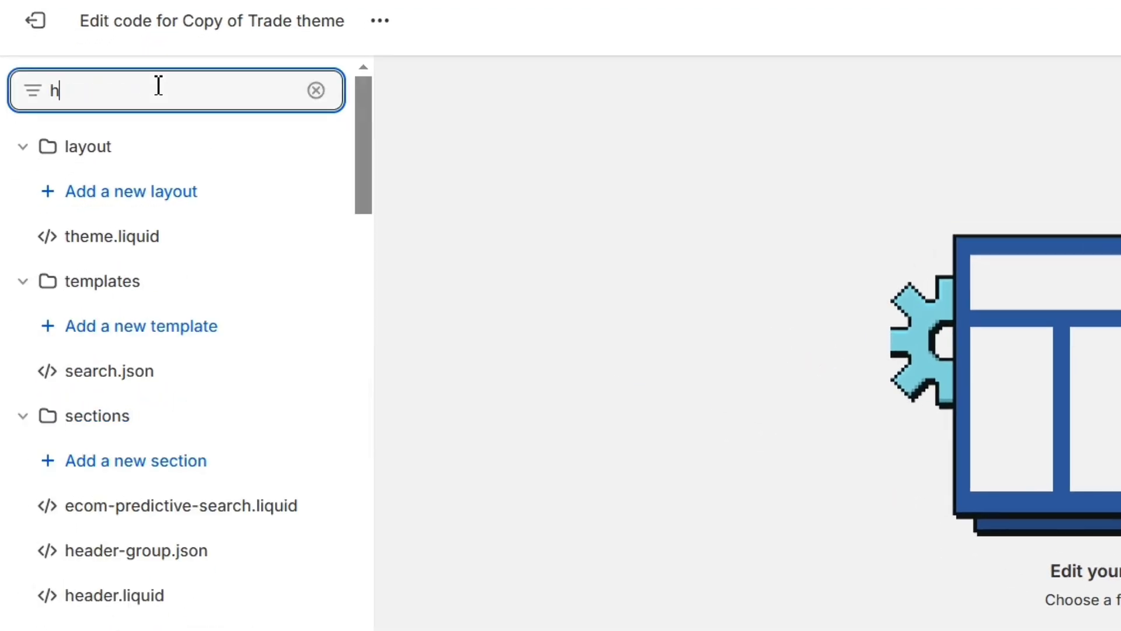
type("eas")
key("BackSpace")
type("der")
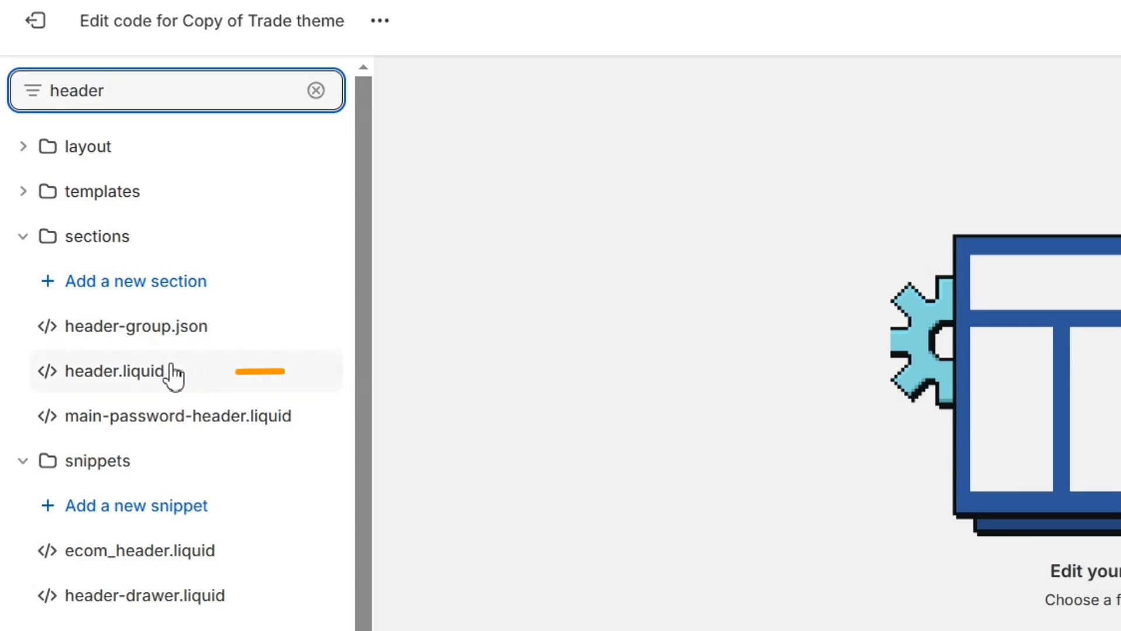
left_click(174, 374)
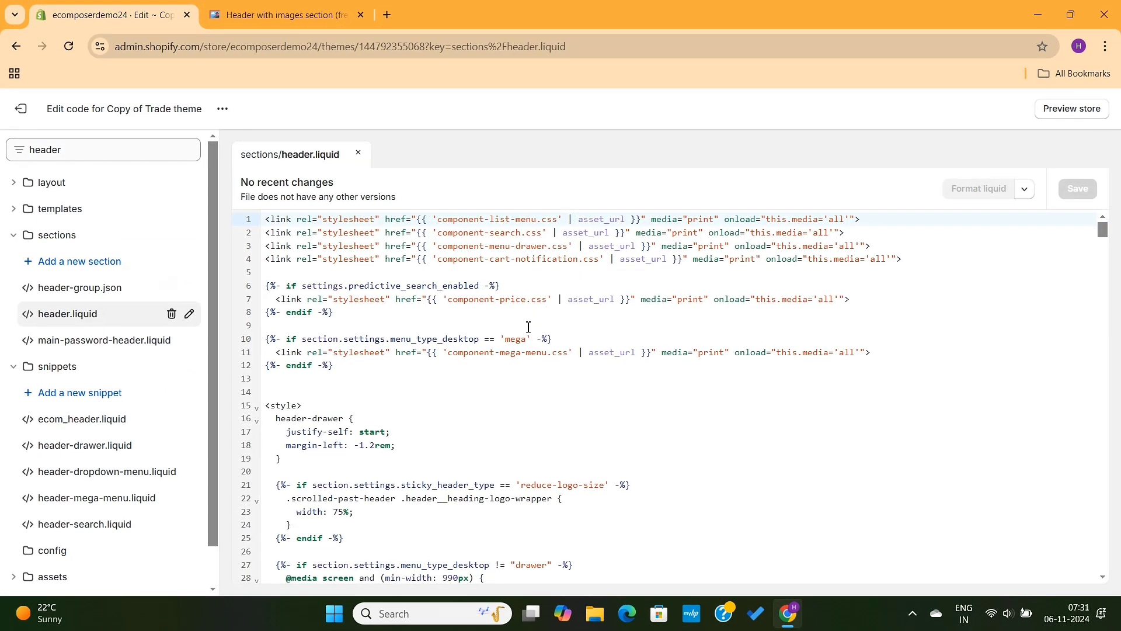
Step: Delete all existing code in header.liquid
left_click(529, 327)
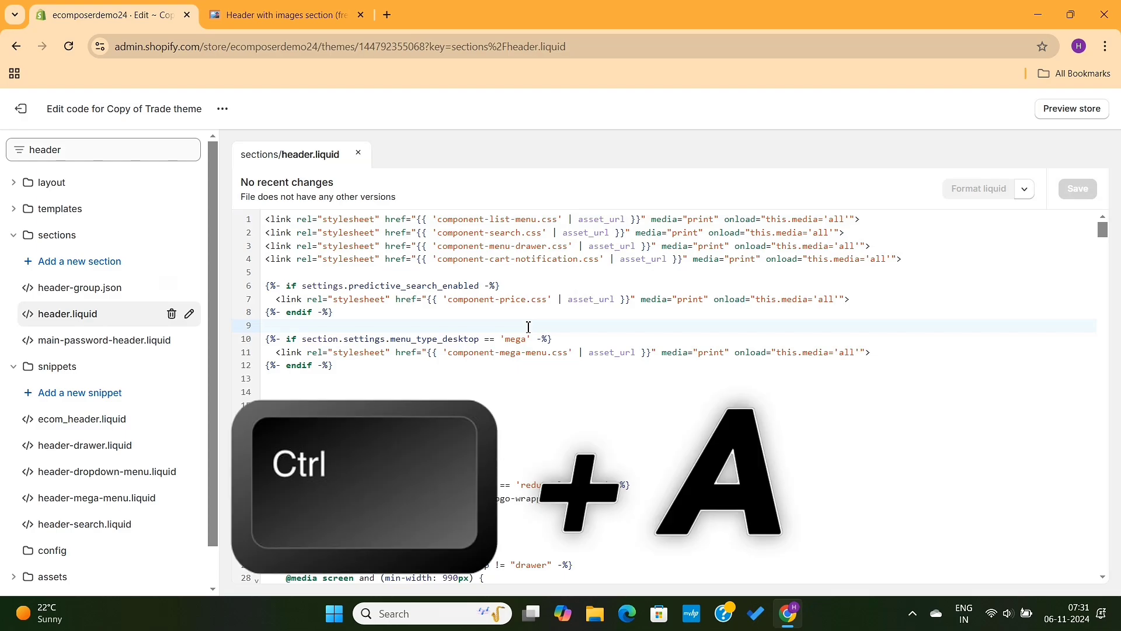
key("ctrl+a")
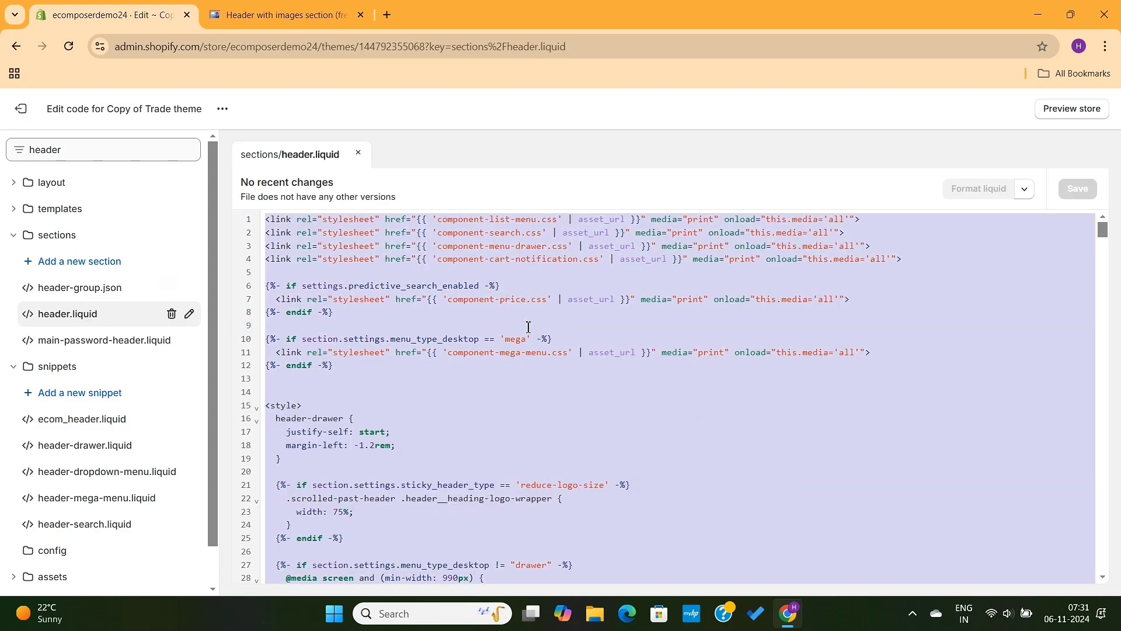
key("BackSpace")
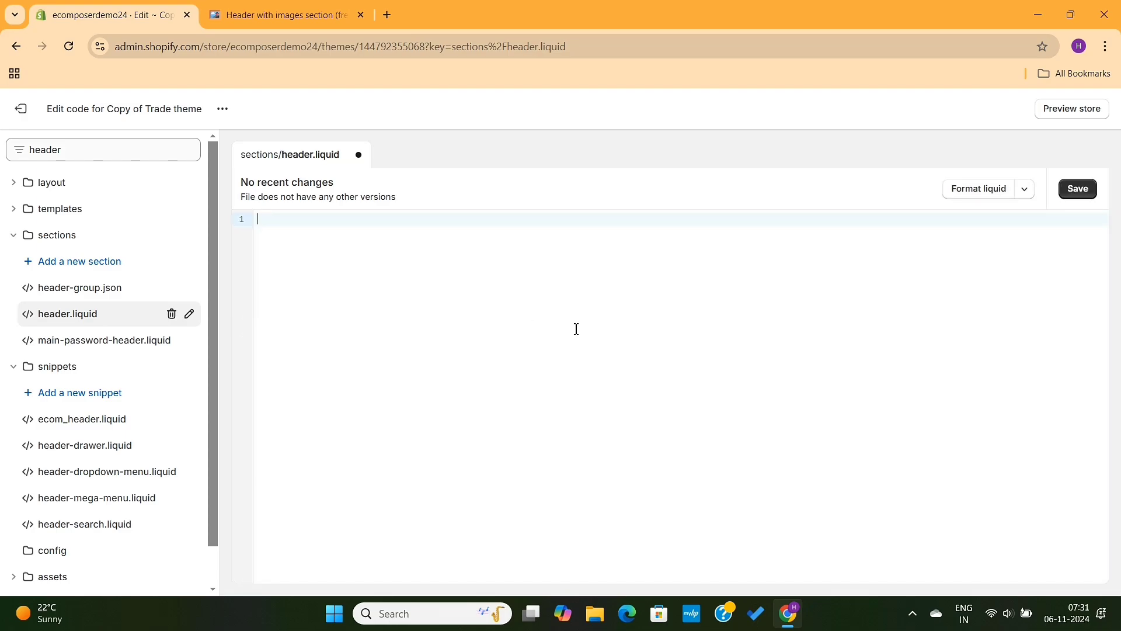
Step: Copy the "Free themes version 15 and above" code from the Notion page into the empty header.liquid and save the file
left_click(279, 15)
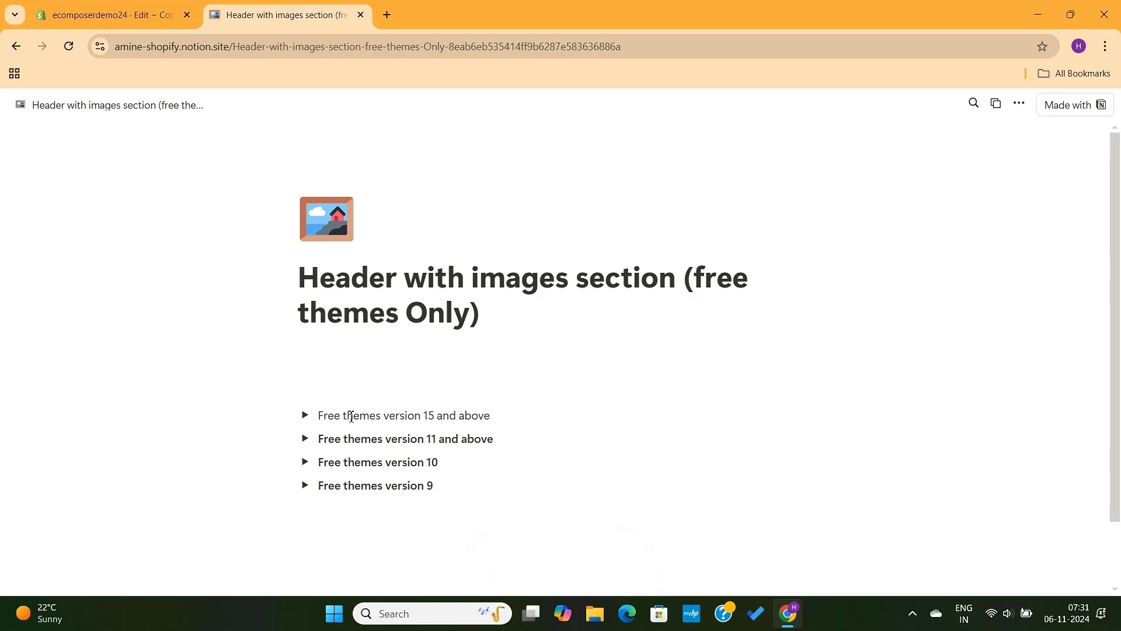
left_click(304, 417)
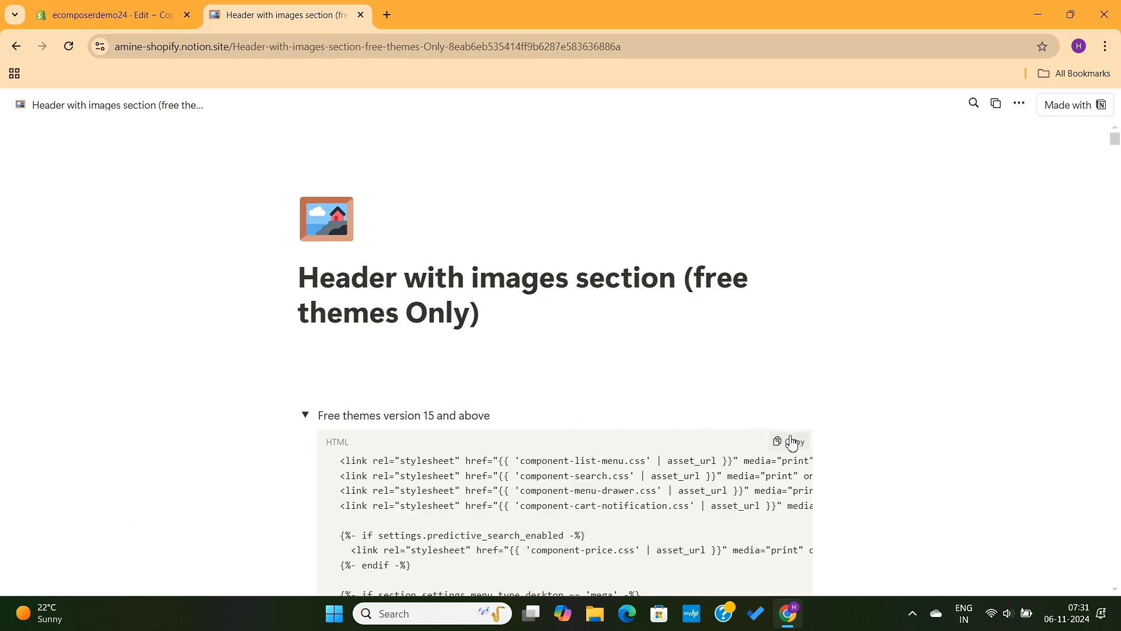
left_click(793, 442)
key("ctrl+Tab")
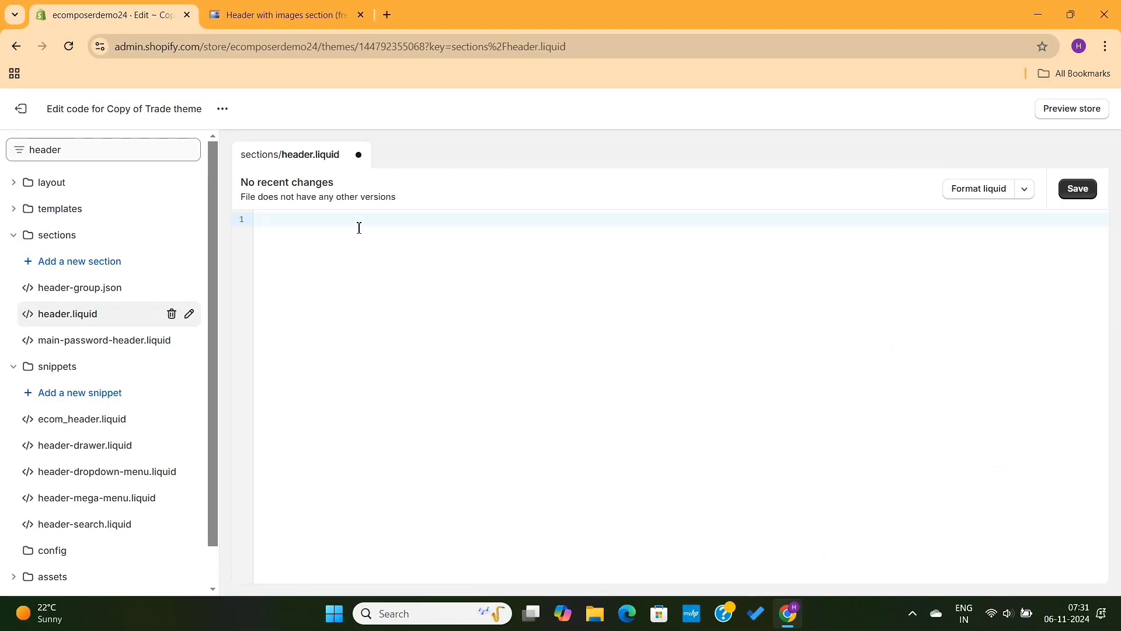
key("ctrl+v")
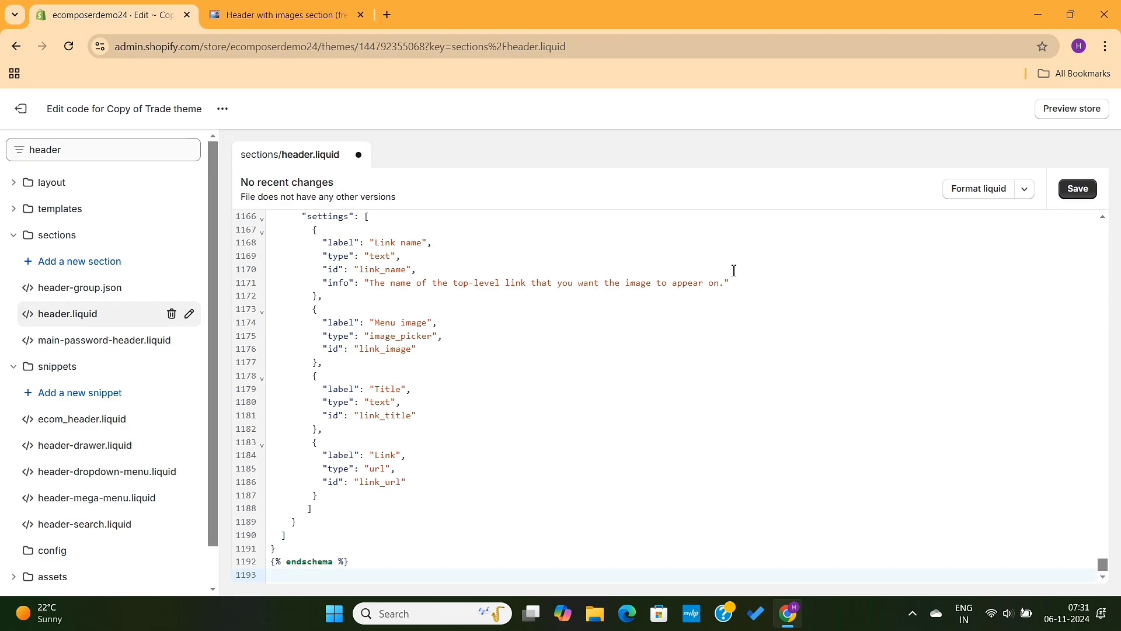
left_click(1081, 188)
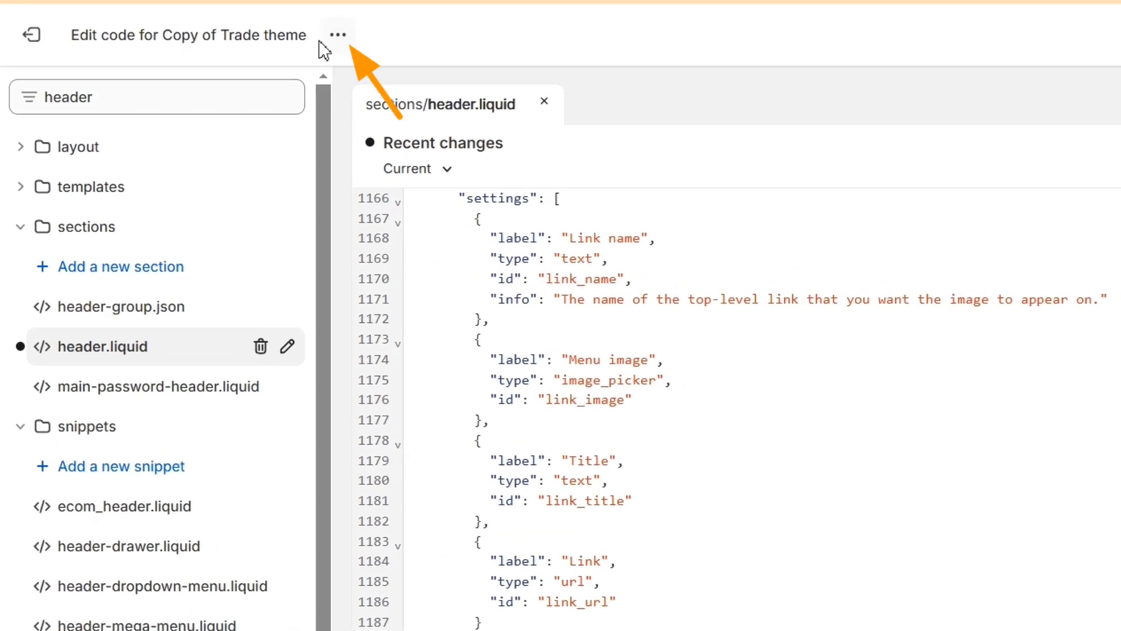
Step: Open the theme copy for customizing and add a Menu image block to the Header section, opening the block's settings
left_click(338, 36)
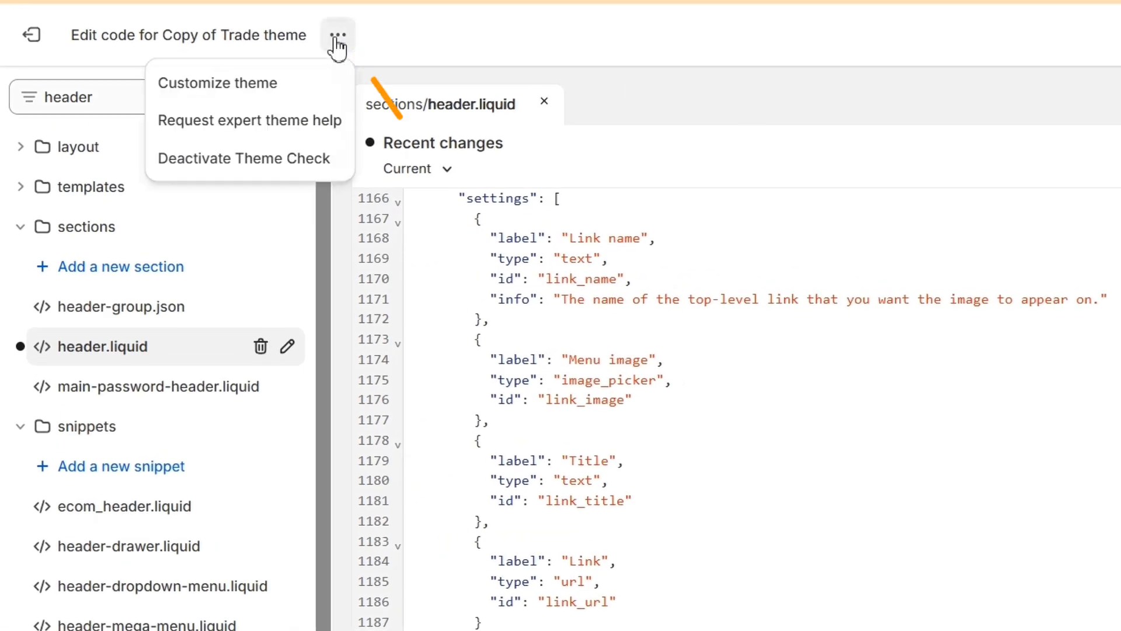
left_click(266, 87)
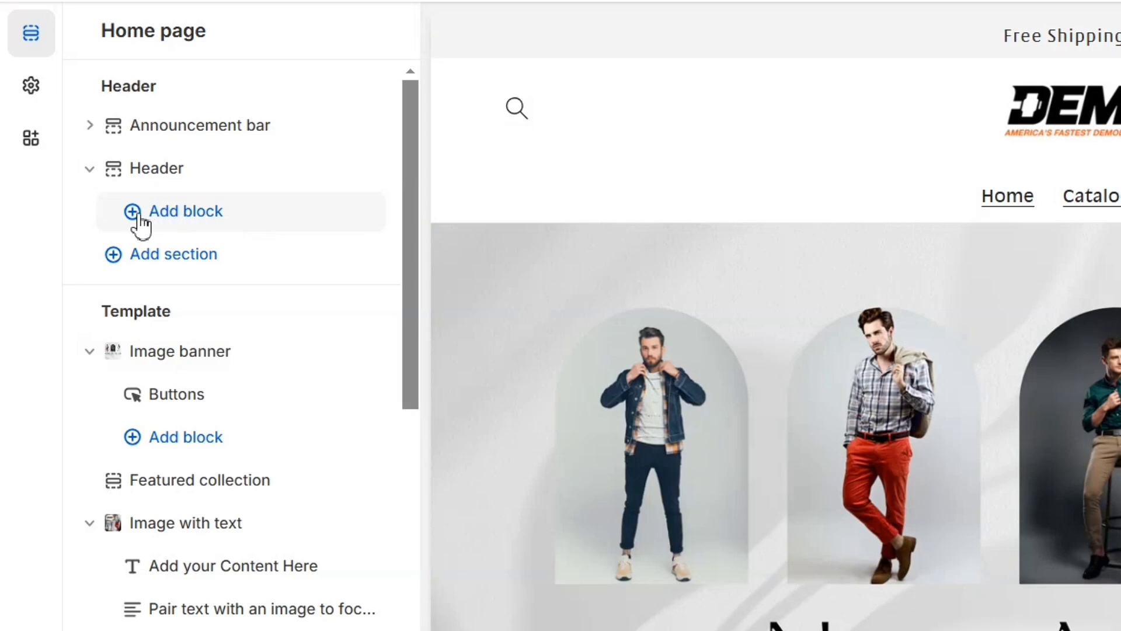
left_click(170, 217)
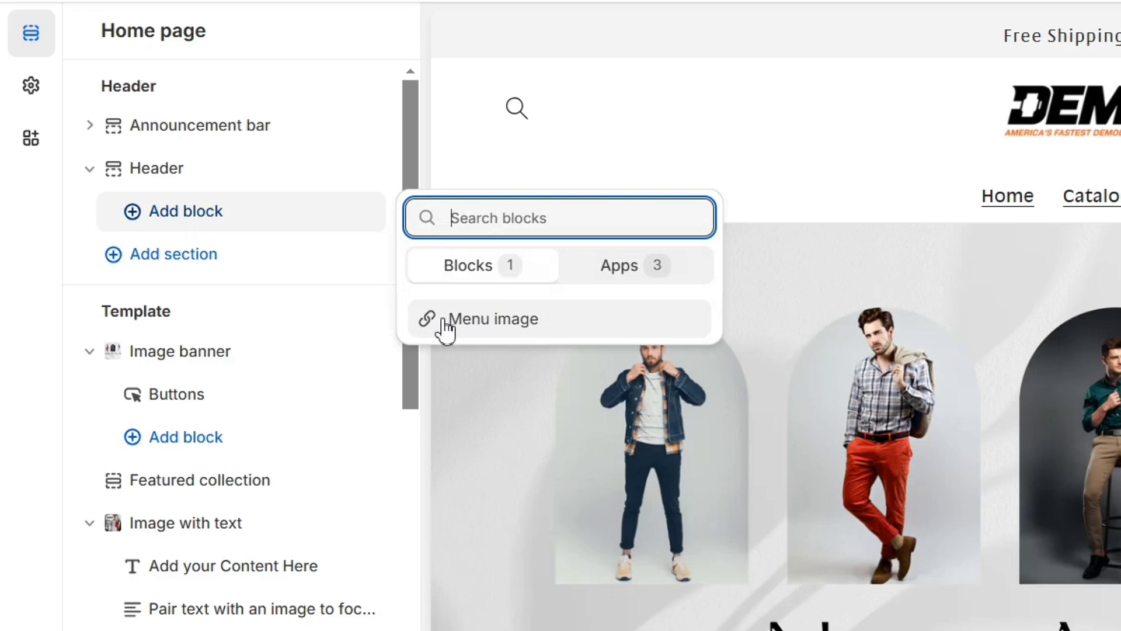
left_click(558, 326)
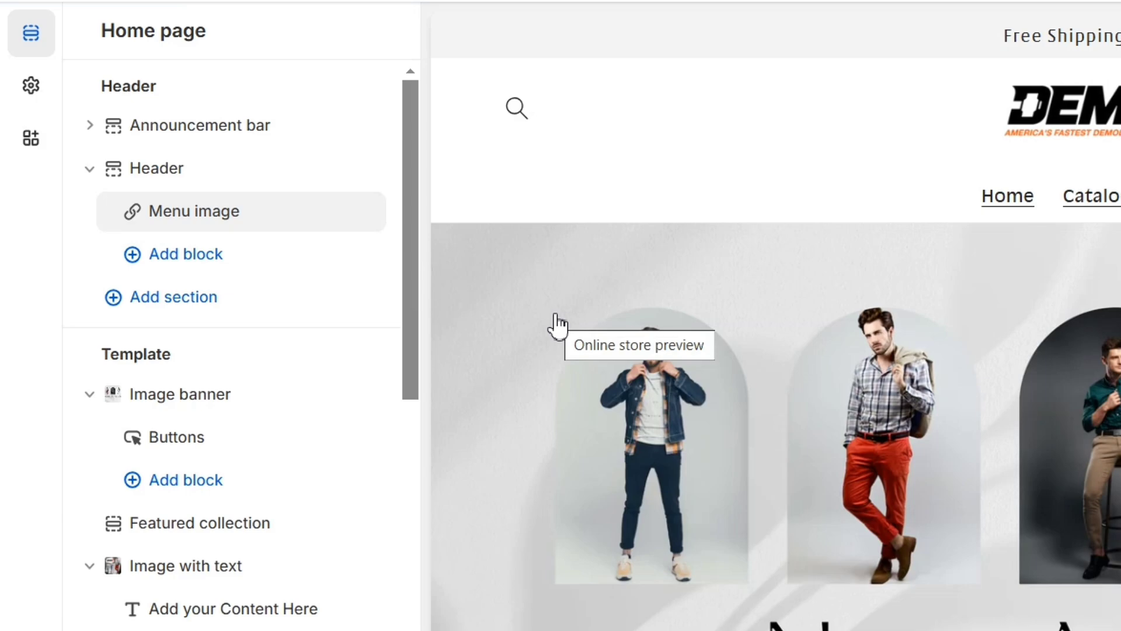
left_click(191, 221)
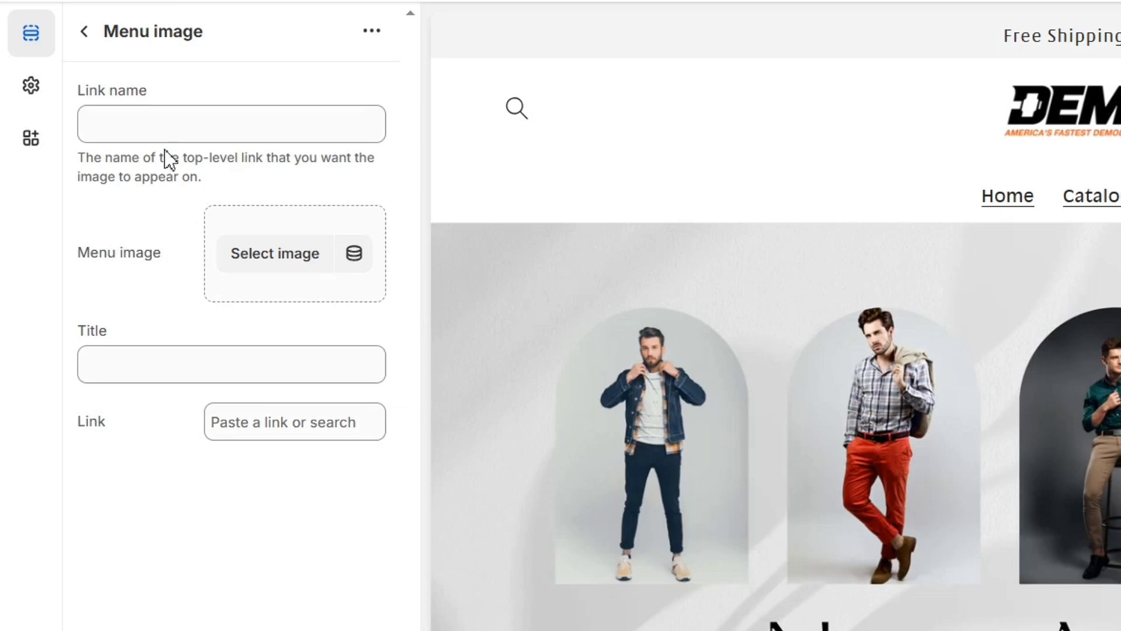
Step: Set the menu image block's link name to Catalog and choose the a-hand-removes-a-... clothes-rack JPG as its image
left_click(156, 125)
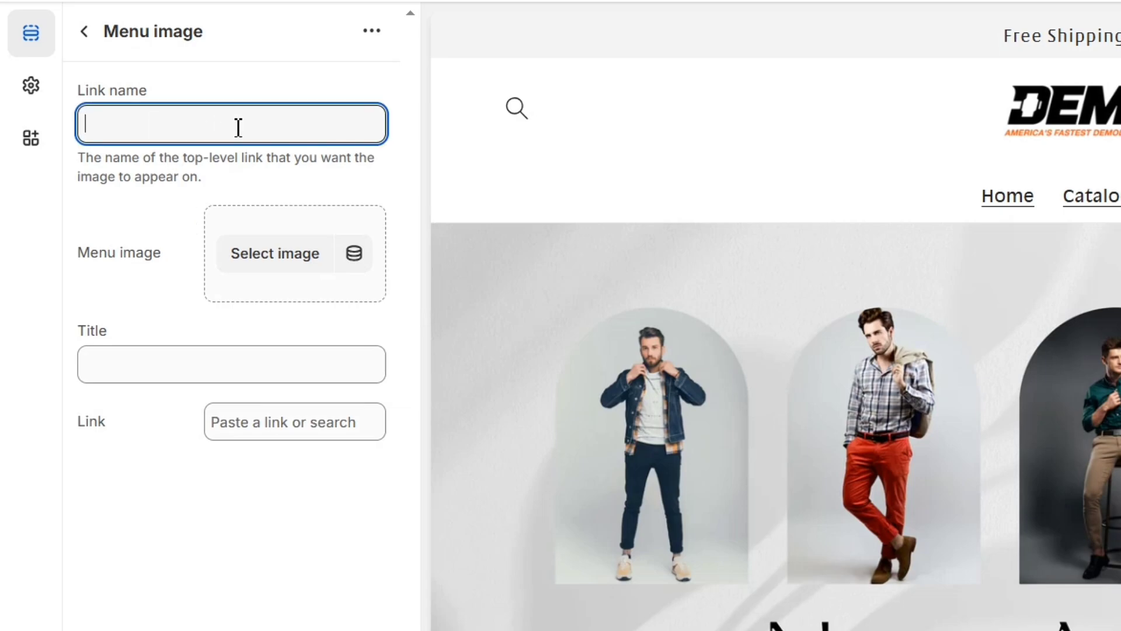
type("C")
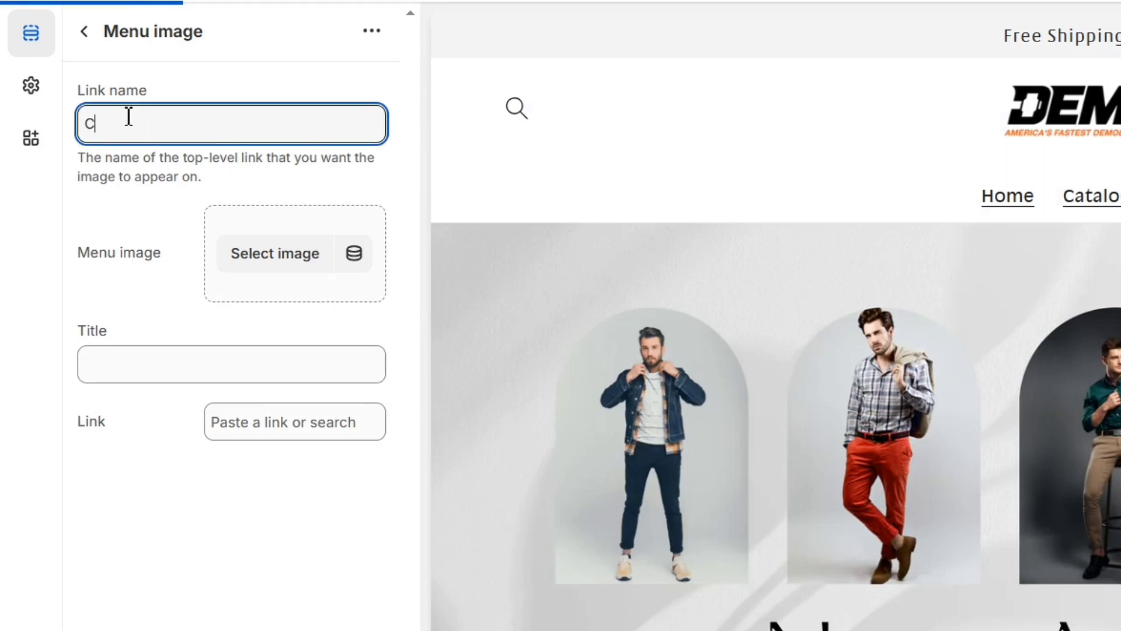
type("atalog")
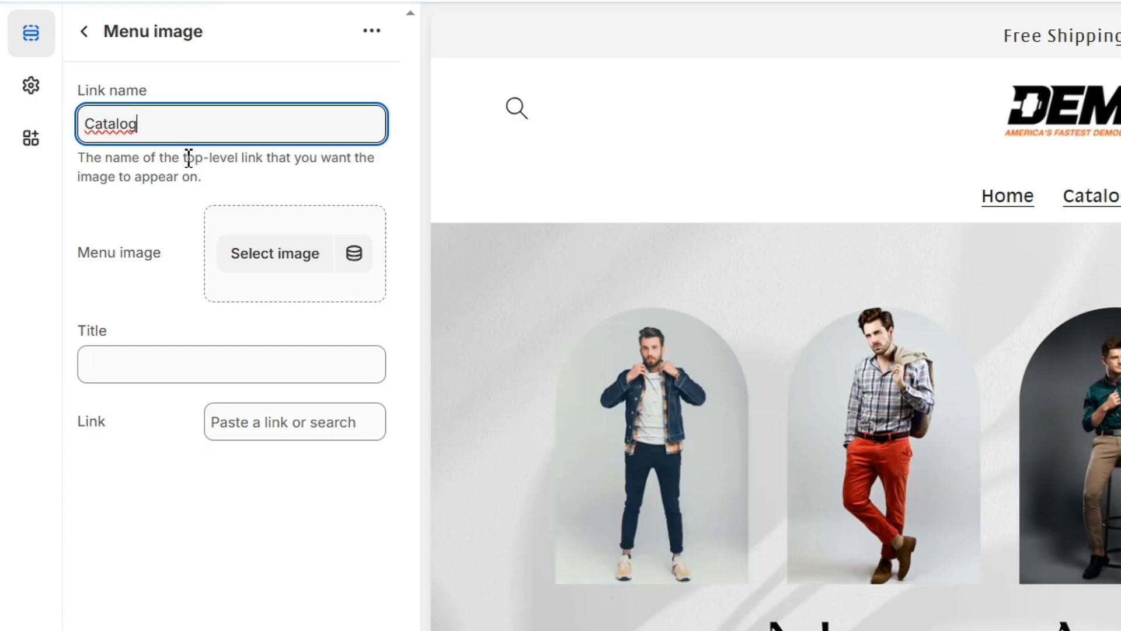
left_click(289, 262)
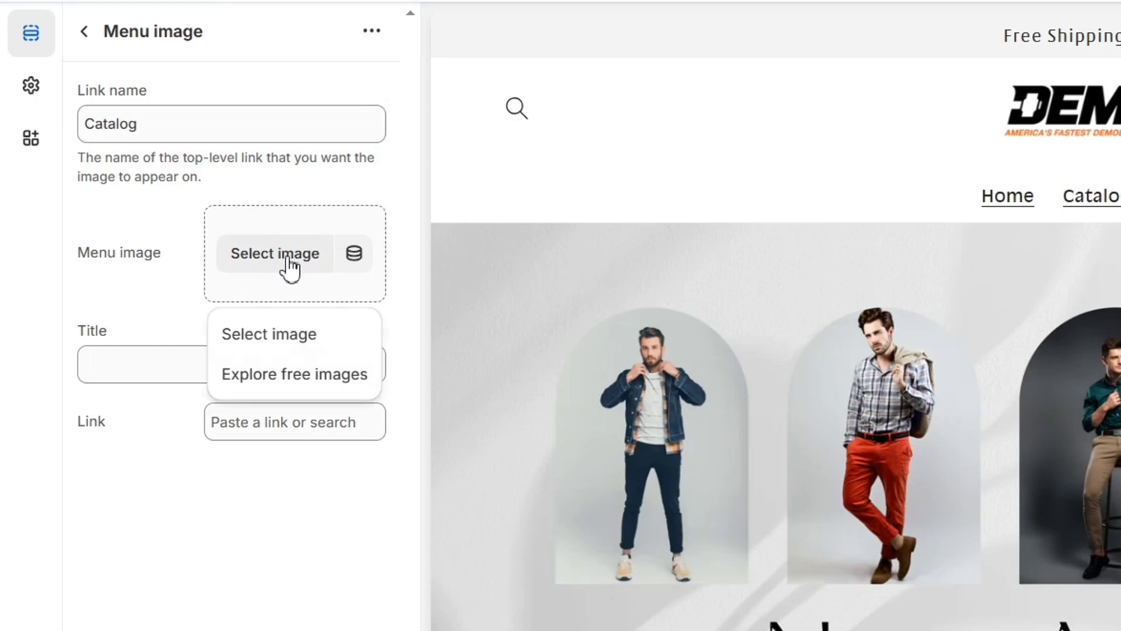
left_click(299, 345)
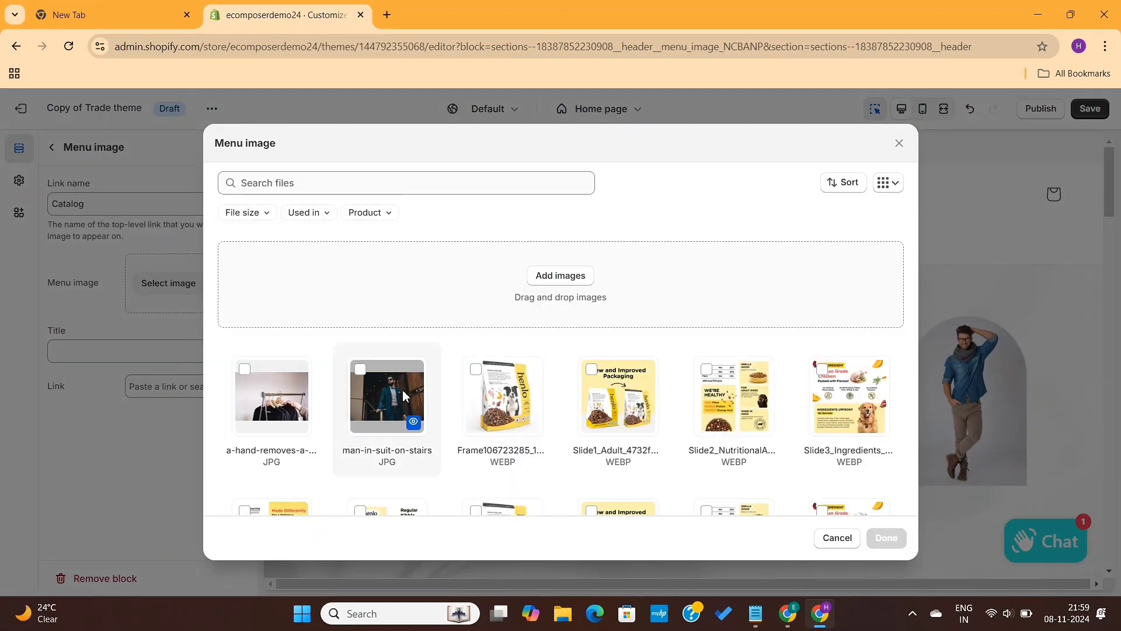
left_click(274, 400)
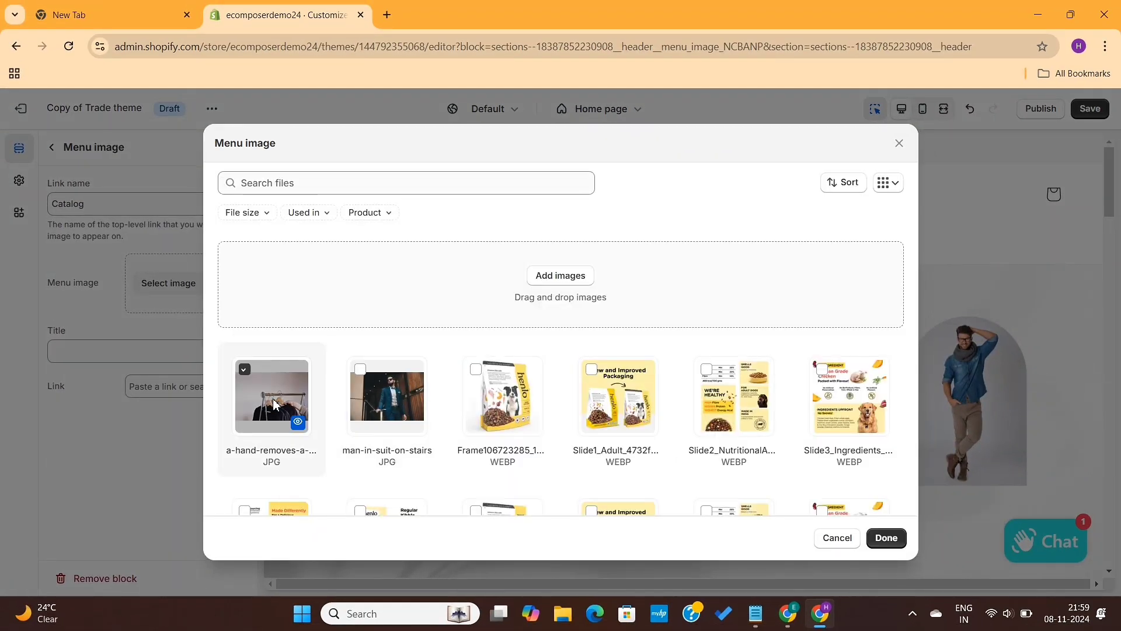
left_click(887, 540)
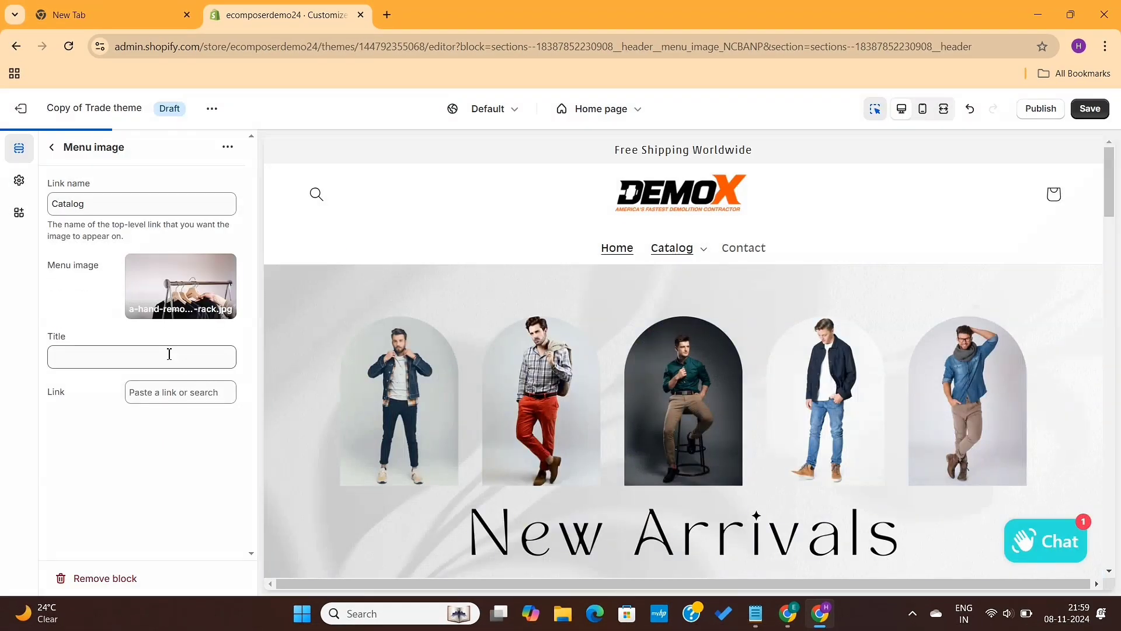
Step: Title the menu image Bestsellers, link it to the DR MARTENS collection and check the Catalog menu in the preview
left_click(135, 349)
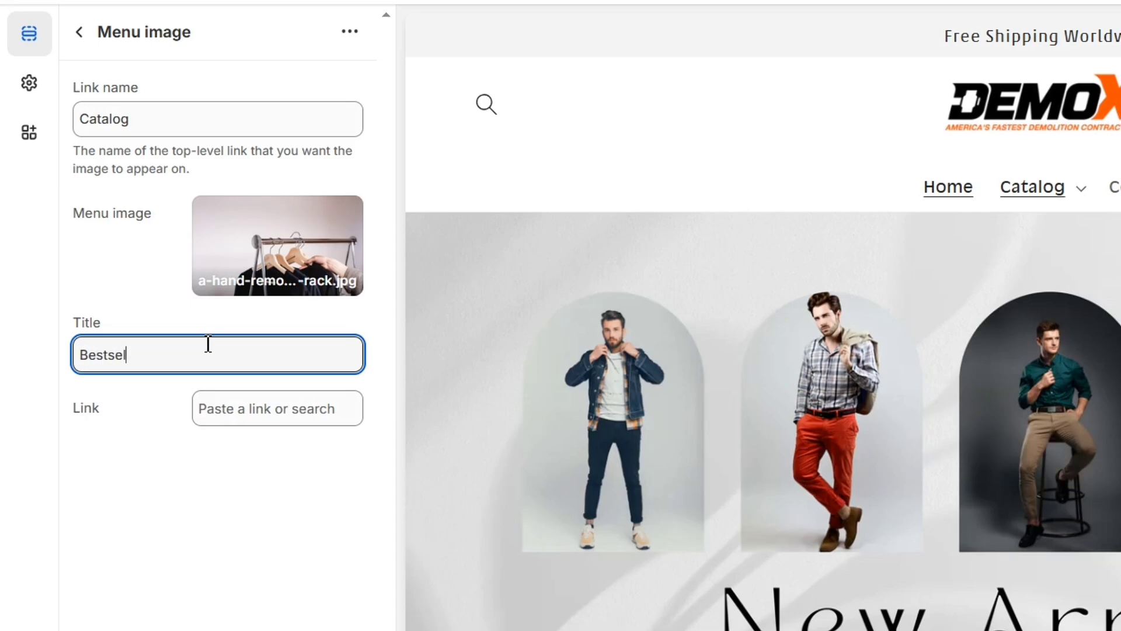
type("s")
left_click(195, 465)
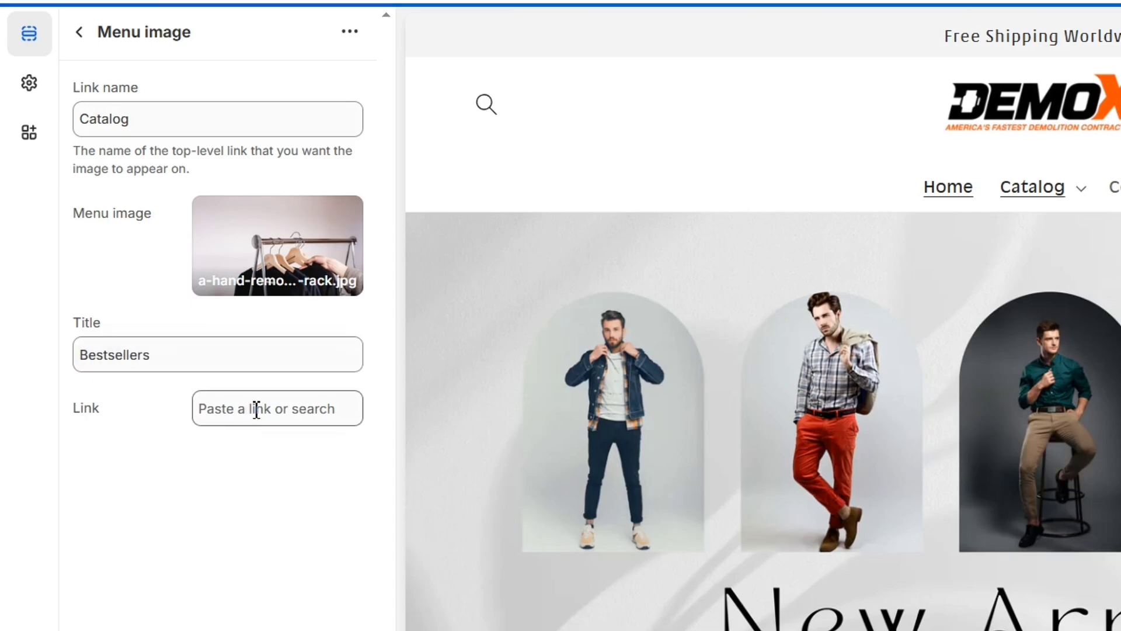
left_click(262, 407)
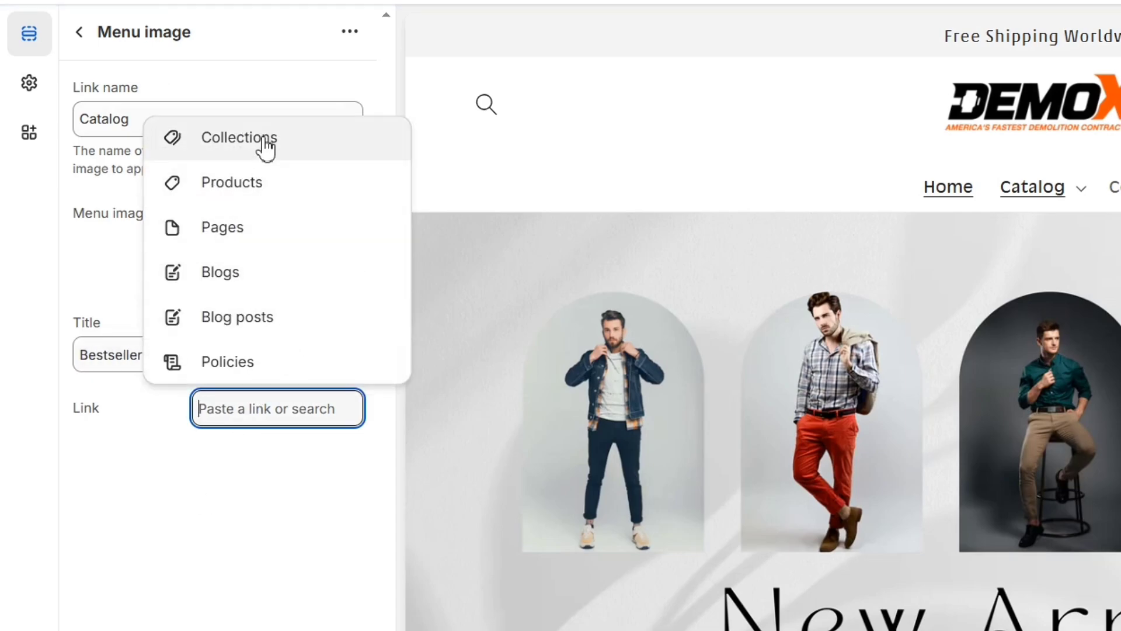
left_click(266, 136)
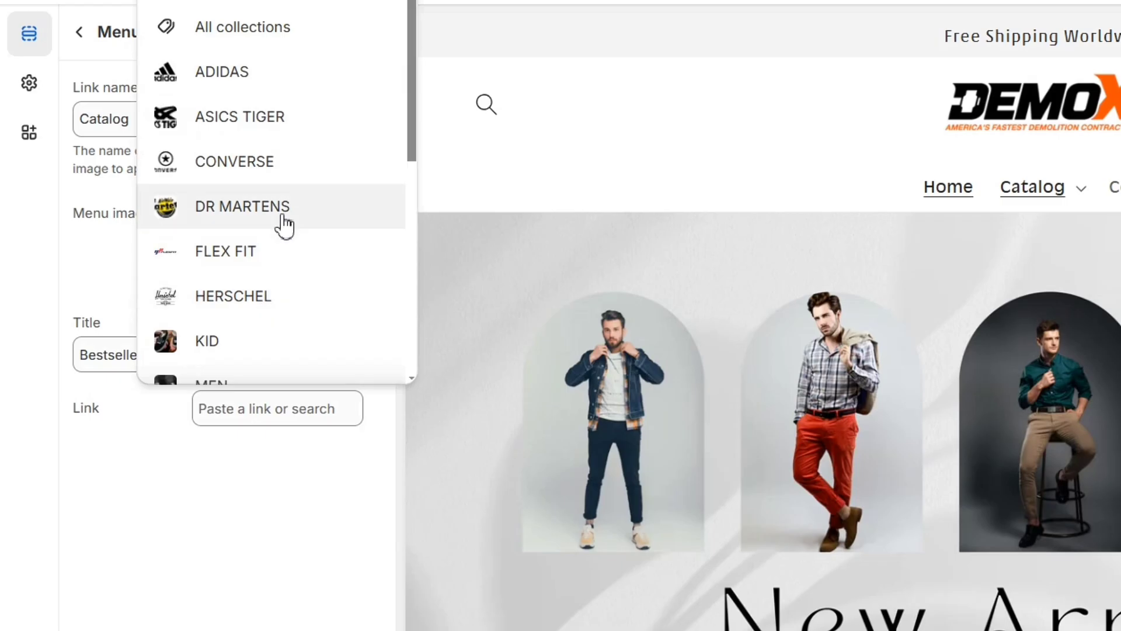
left_click(283, 226)
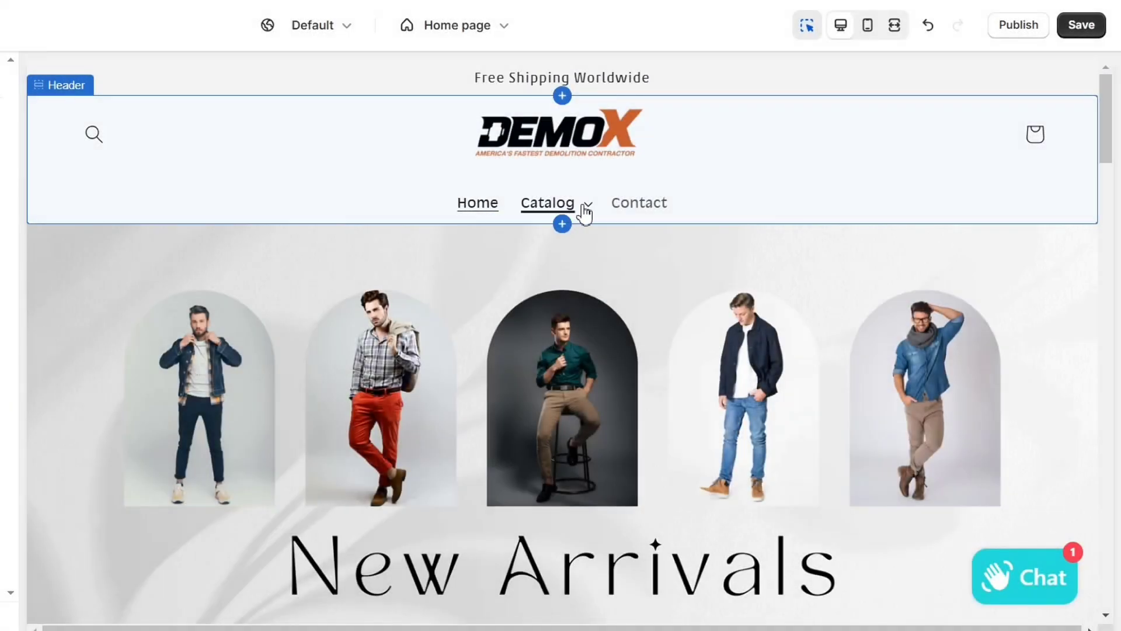
left_click(591, 206)
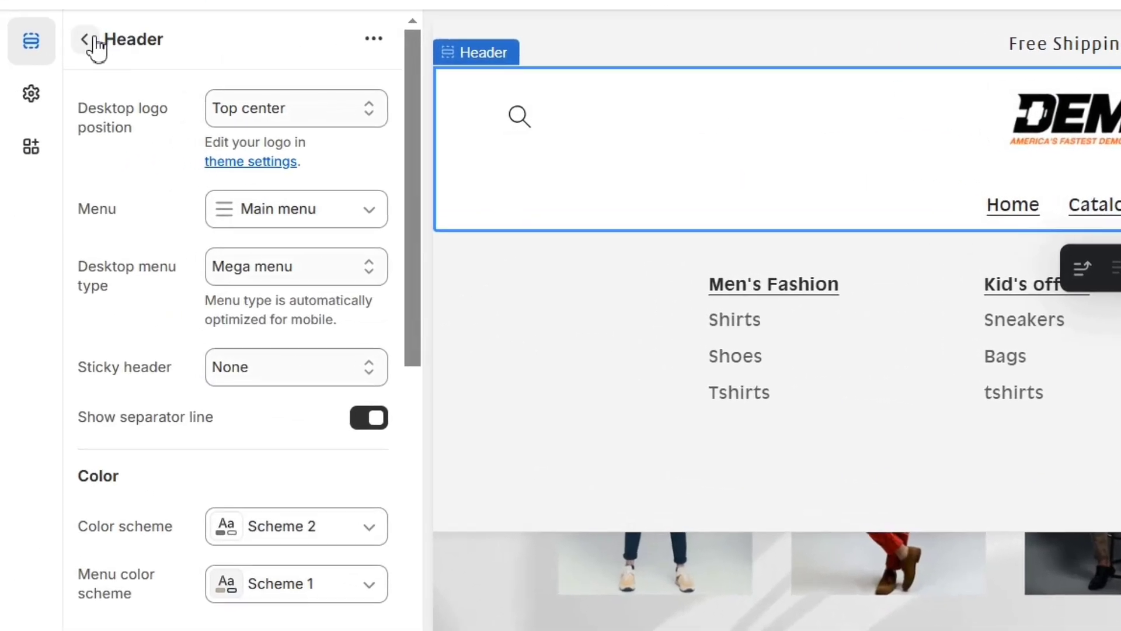
Step: Add a second Menu image block to the Header with link name Catalog and the man-in-suit-on-stairs image
left_click(92, 42)
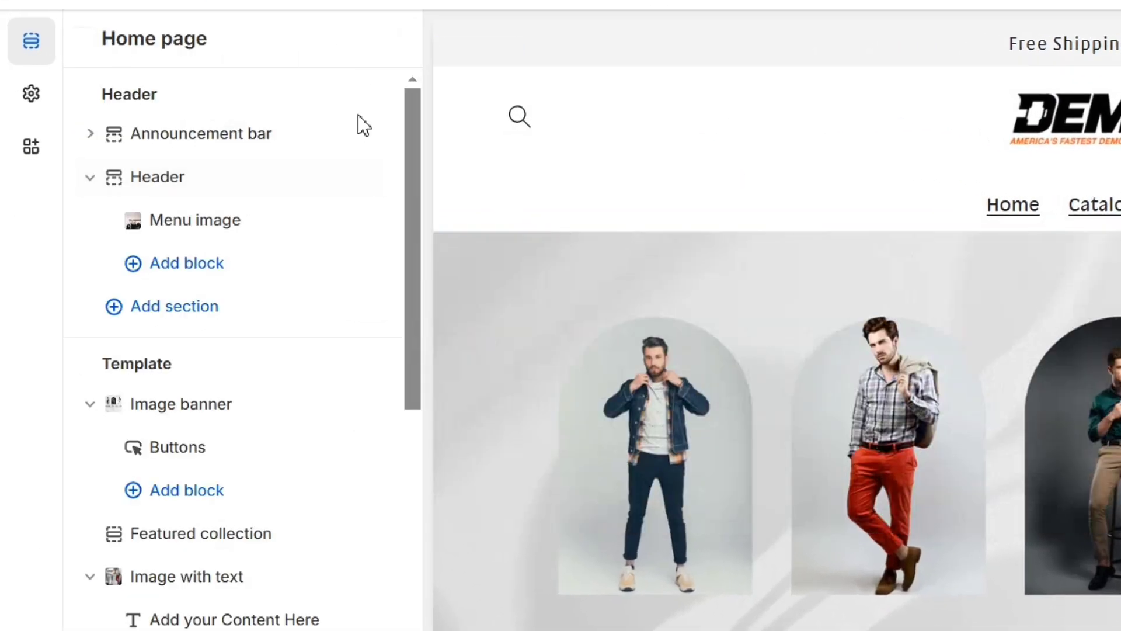
left_click(188, 261)
left_click(493, 368)
left_click(180, 126)
type("Catalog")
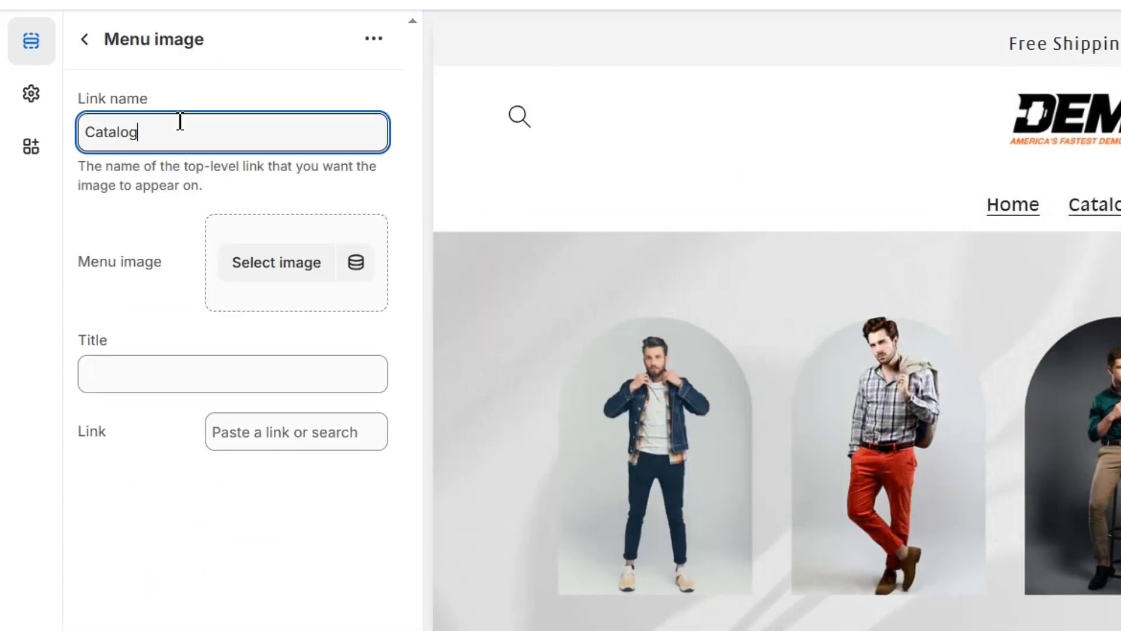
left_click(307, 261)
left_click(366, 418)
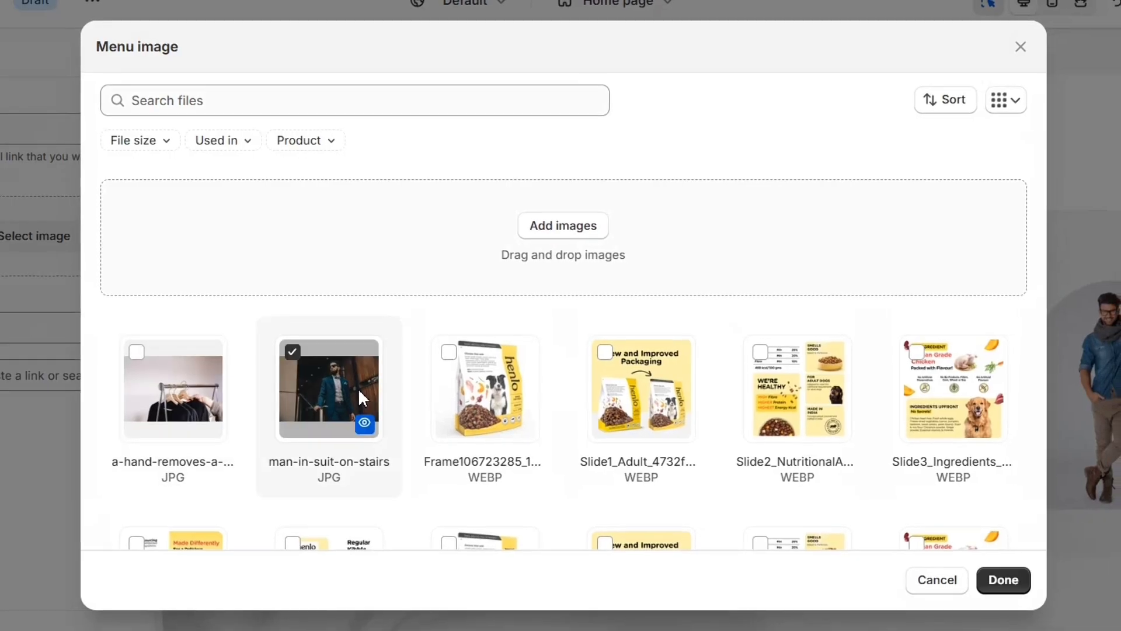
left_click(1004, 580)
Step: Title the second menu image New Arrivals, link it to the HERSCHEL collection and check the Catalog menu in the preview
left_click(171, 368)
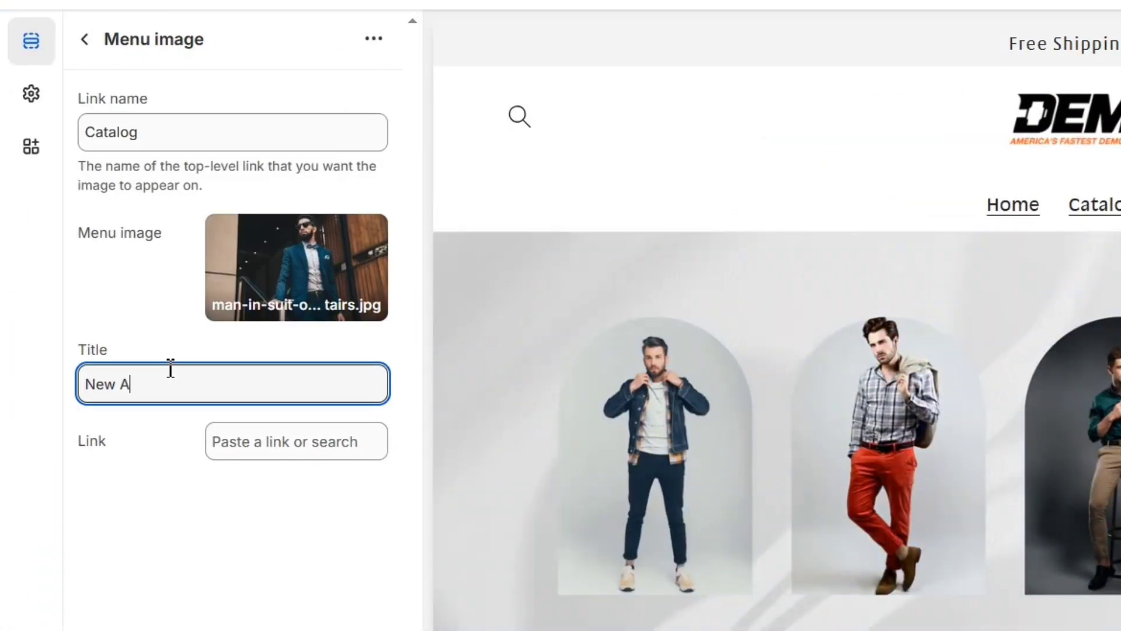
type("New Arrivals")
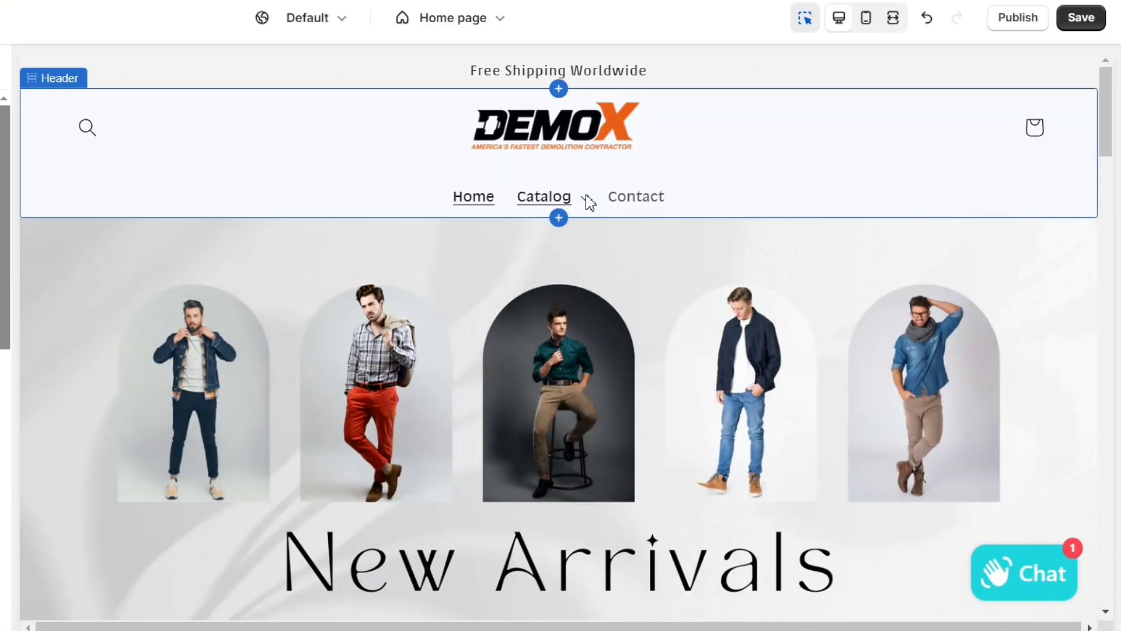
left_click(587, 207)
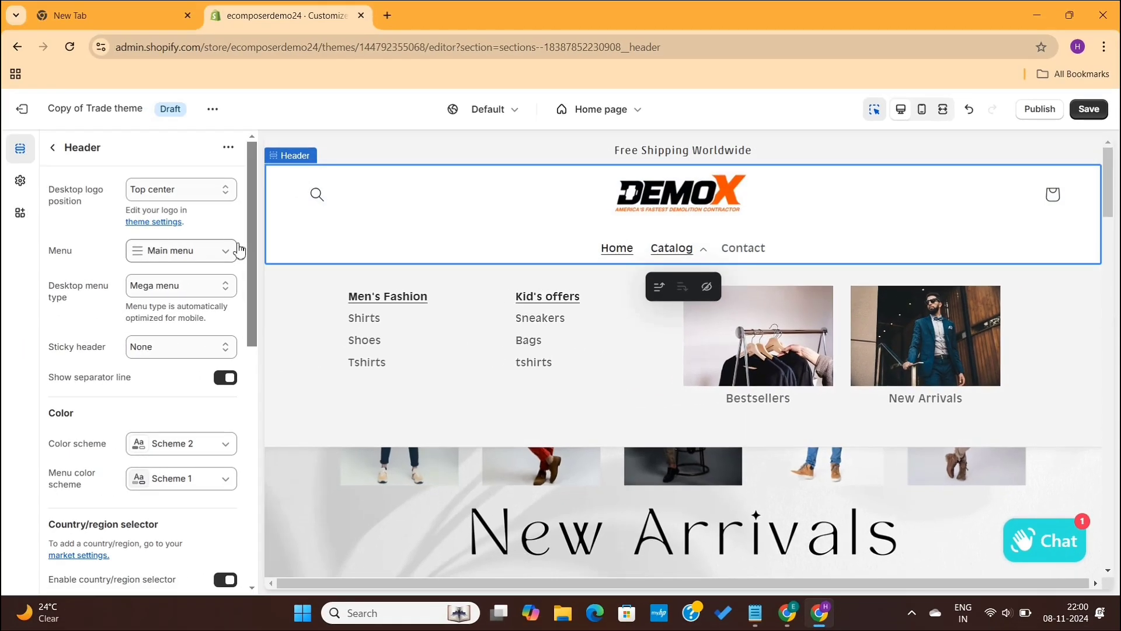
Step: Move the second Menu image block above the first in the Header section and check the Catalog menu in the preview
left_click(54, 148)
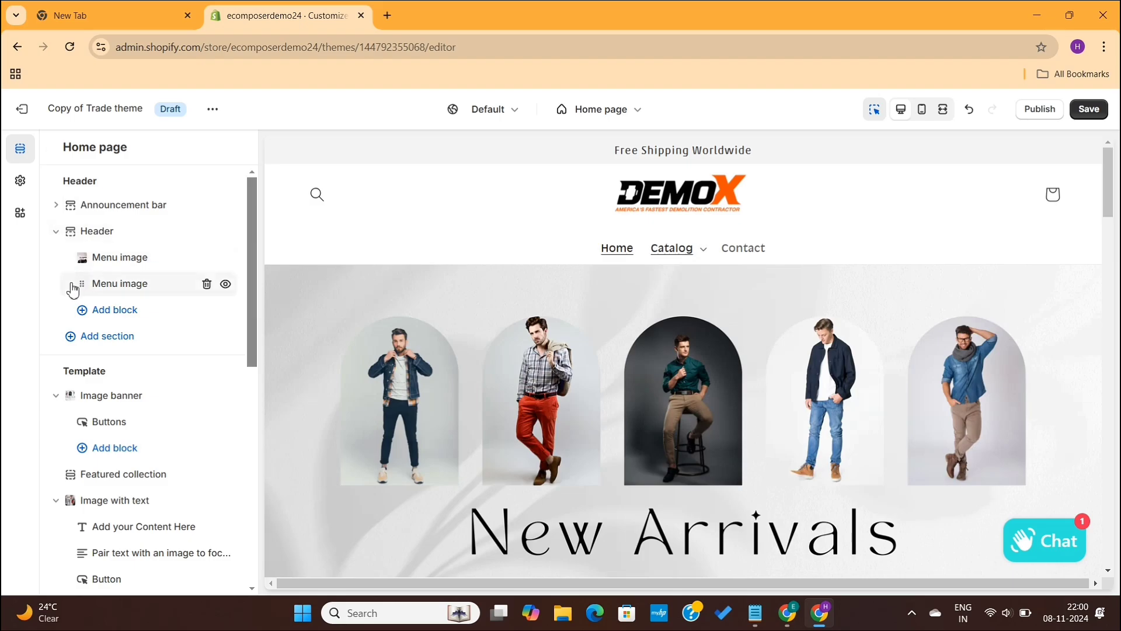
left_click_drag(81, 290, 79, 257)
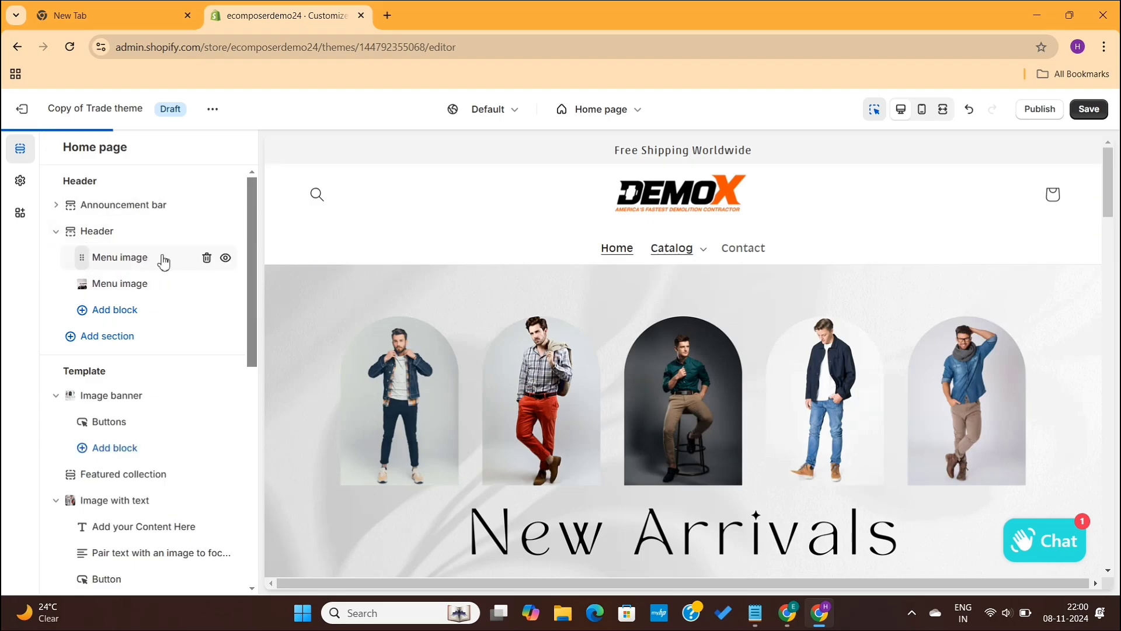
left_click(705, 252)
left_click(707, 251)
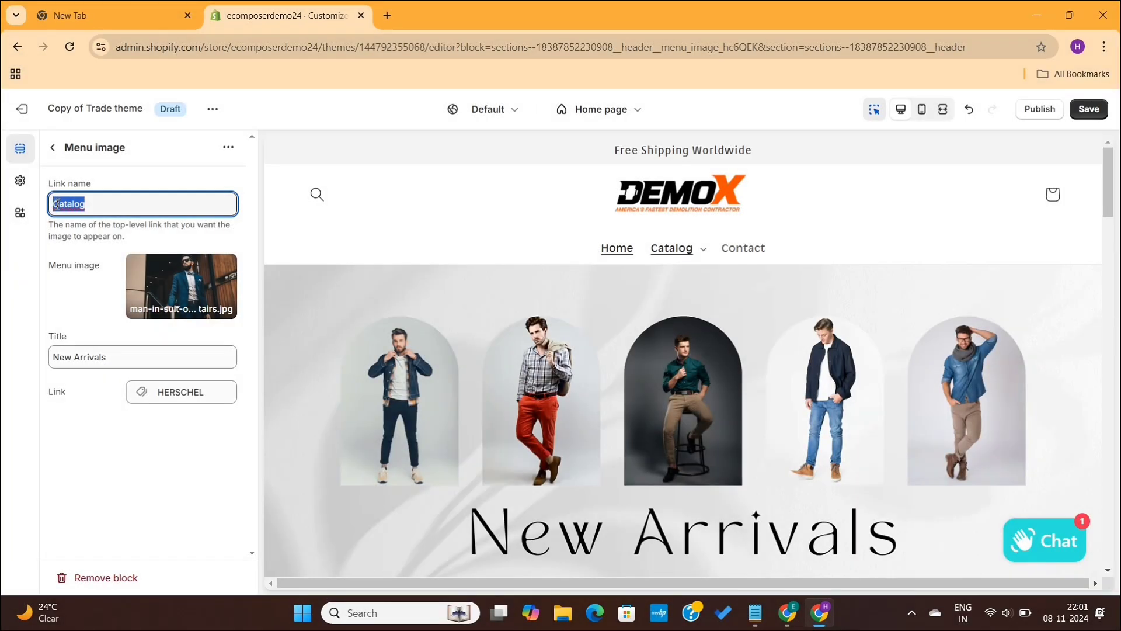
Step: Try the link name Home for the New Arrivals menu image and check the Home menu in the preview
type("Home")
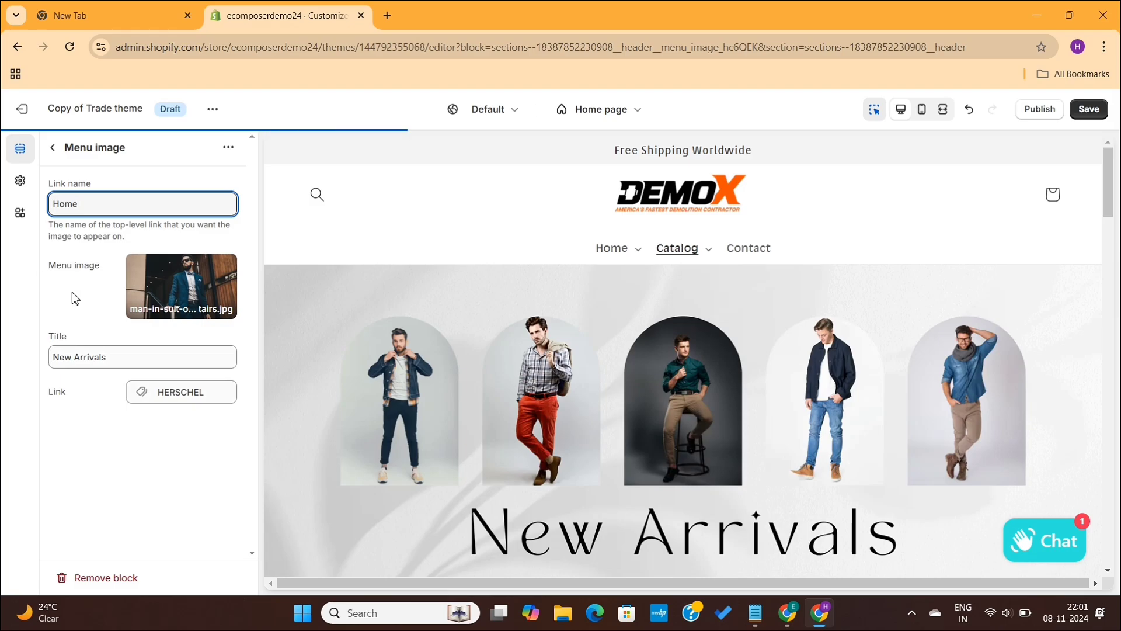
left_click(640, 257)
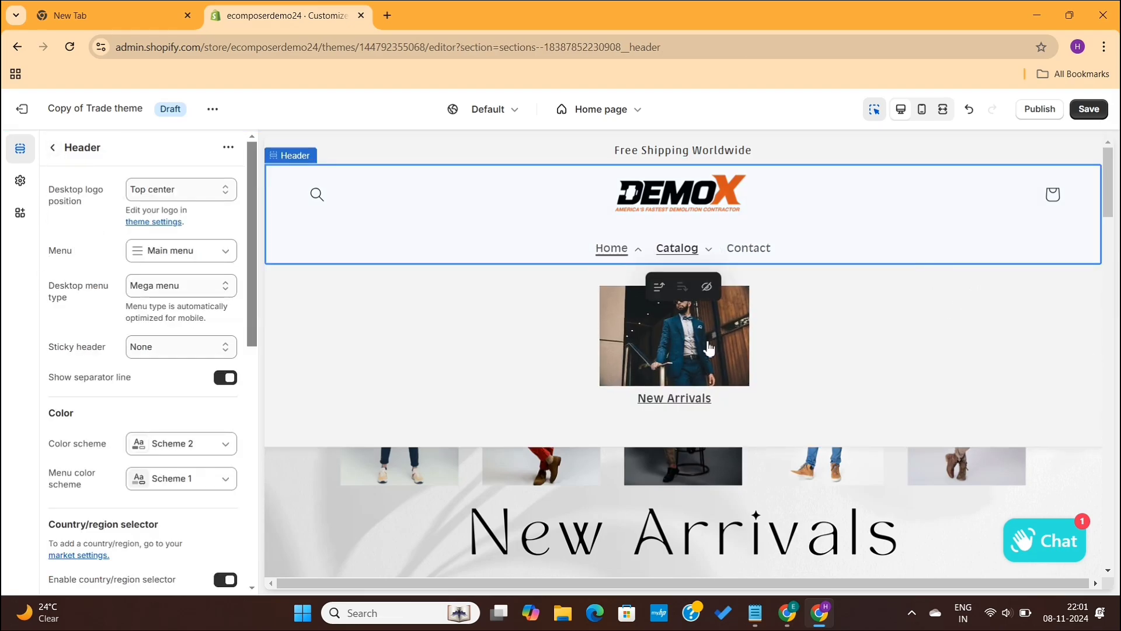
left_click(55, 153)
left_click(138, 261)
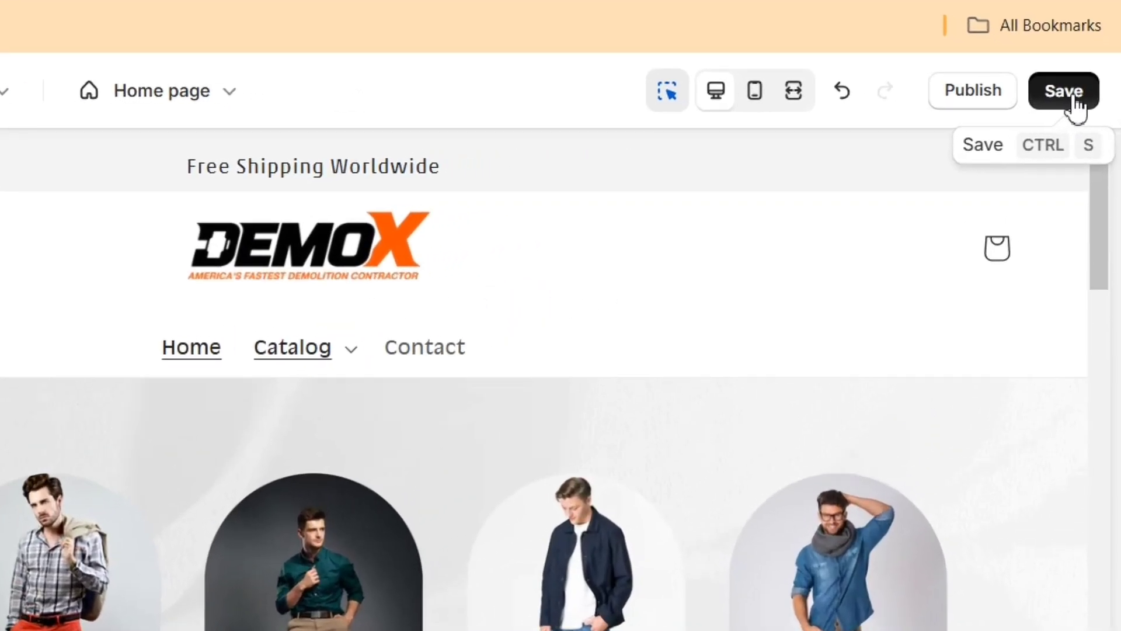
Step: Save the customized theme copy, check its Catalog menu in the preview and exit the theme editor
left_click(1076, 107)
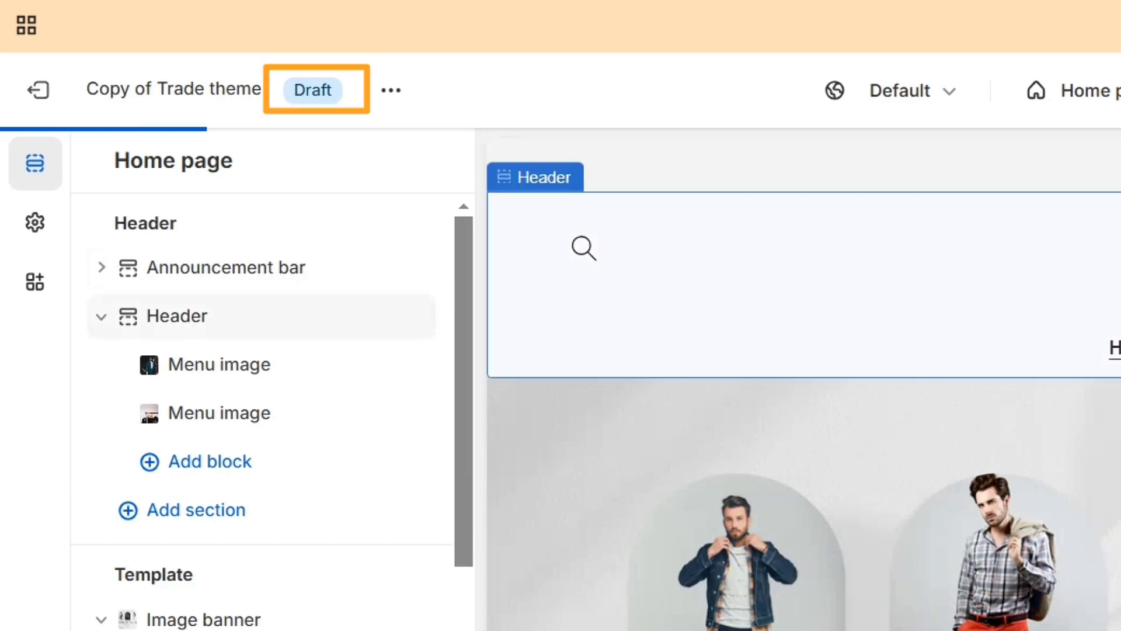
left_click(177, 316)
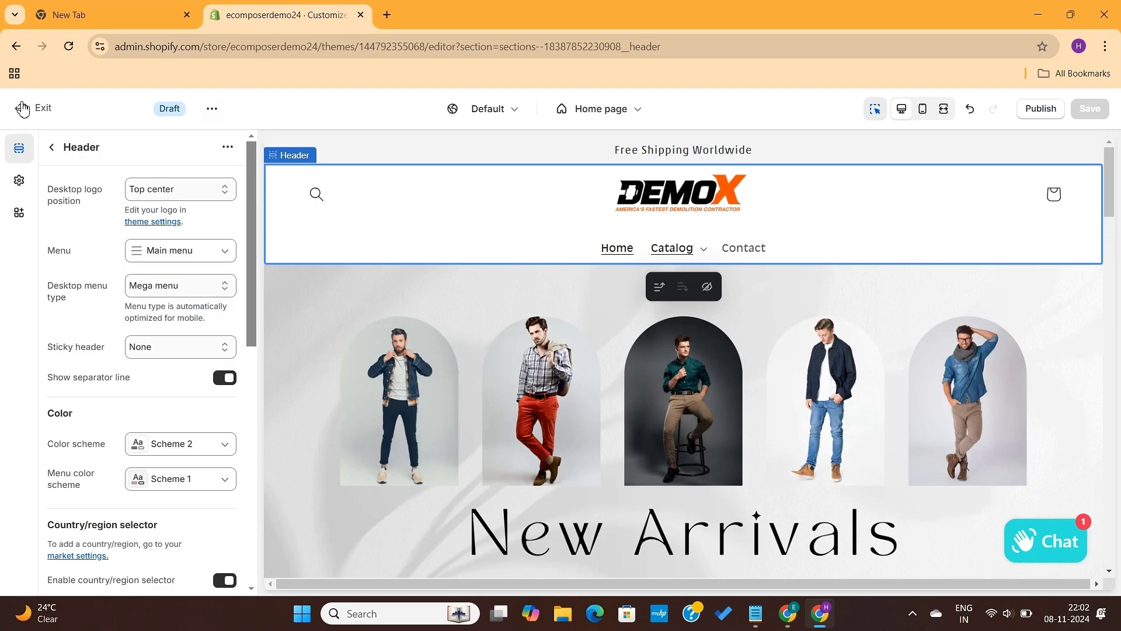
left_click(22, 109)
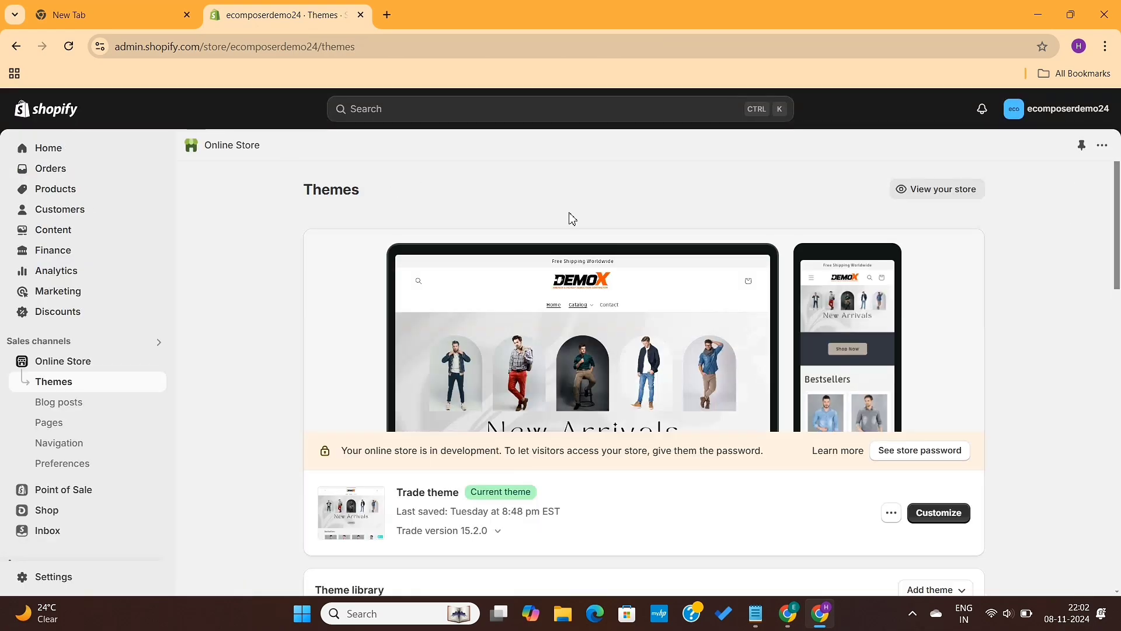
Step: Publish Copy of Trade theme from the theme library as the store's current theme
scroll(571, 218, "down", 7)
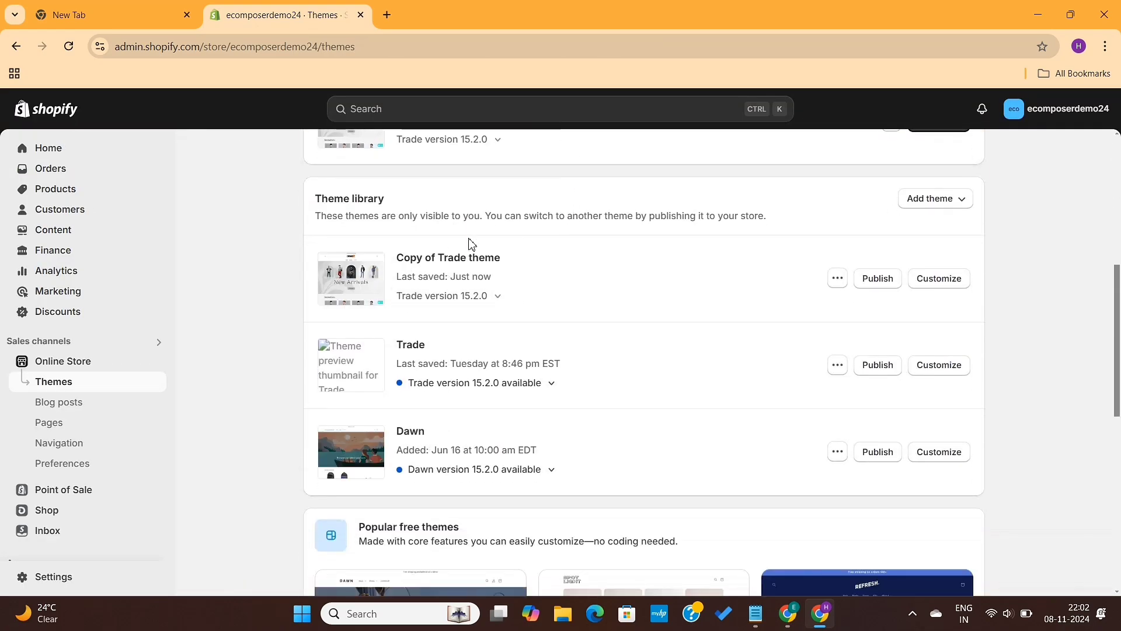
scroll(790, 397, "up", 1)
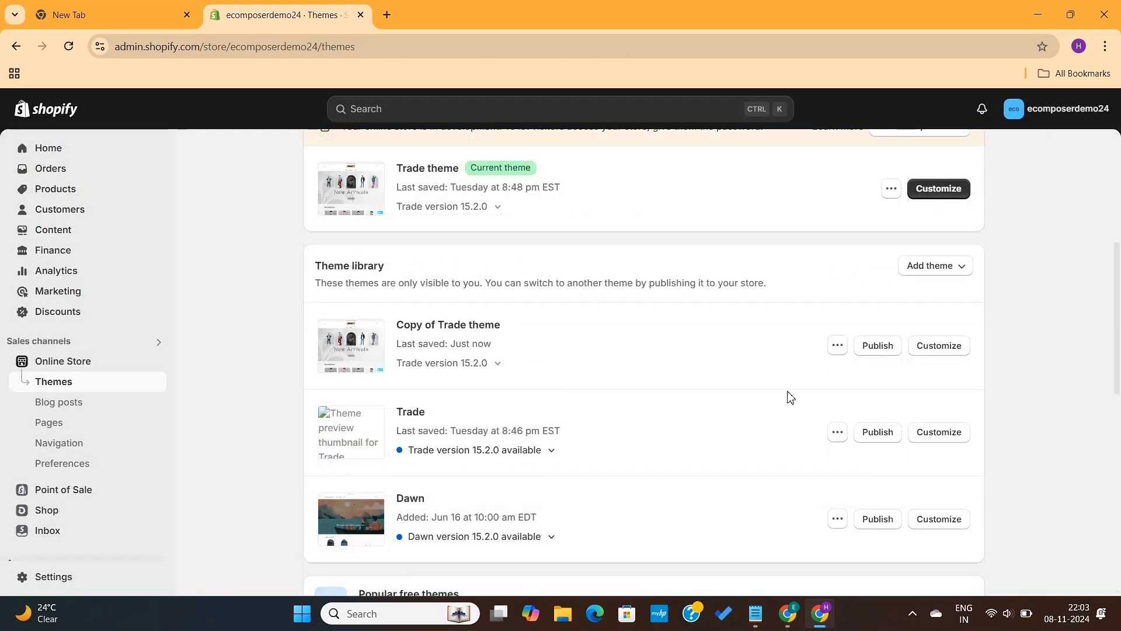
left_click(878, 348)
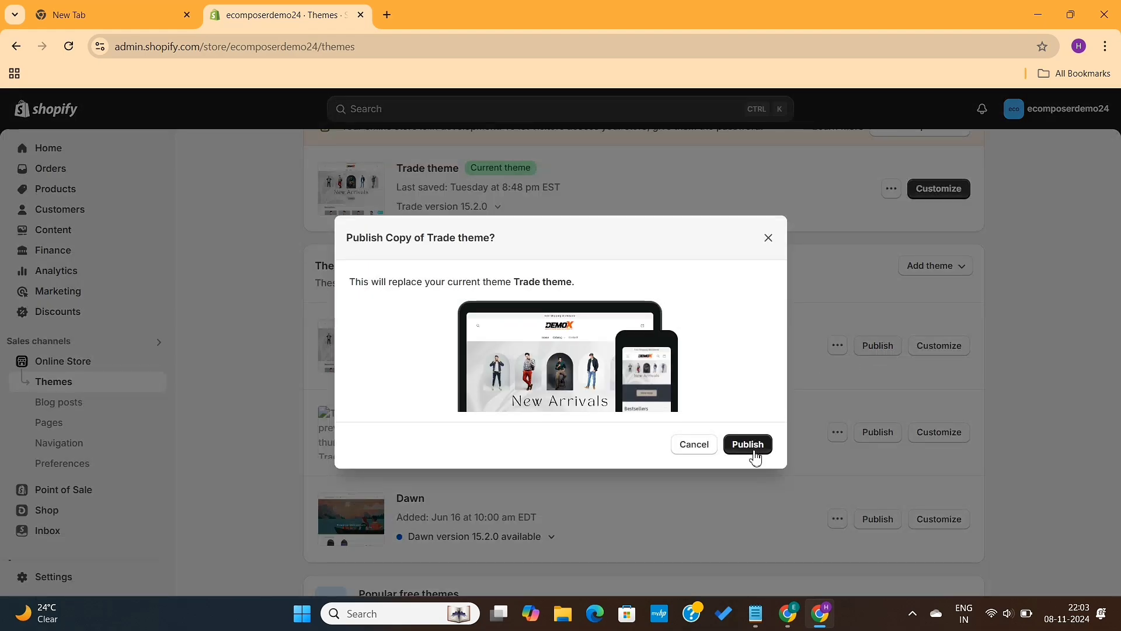
left_click(748, 445)
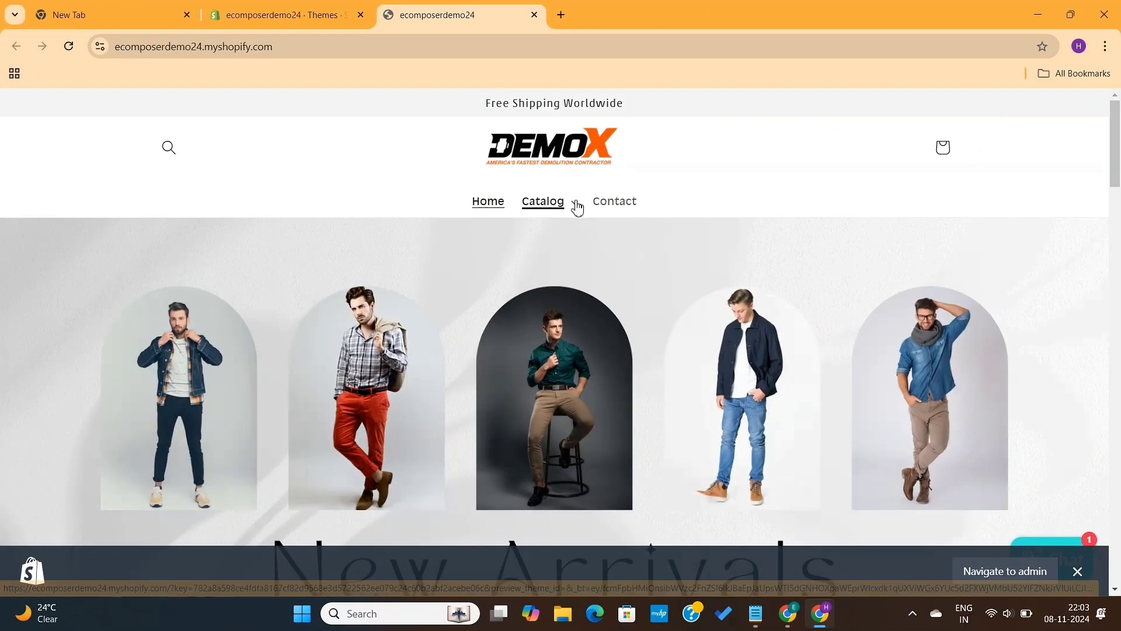
Step: Test the live storefront's Catalog menu by visiting the HERSCHEL collection from New Arrivals, returning to the home page and reopening the menu
left_click(576, 202)
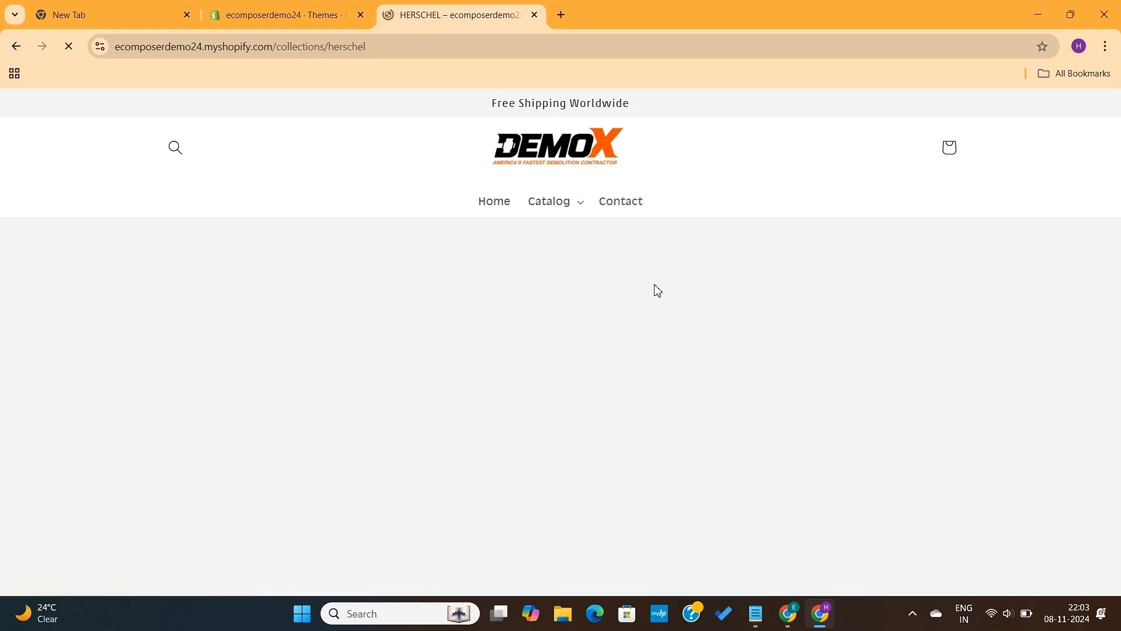
scroll(659, 290, "down", 1)
scroll(658, 291, "down", 5)
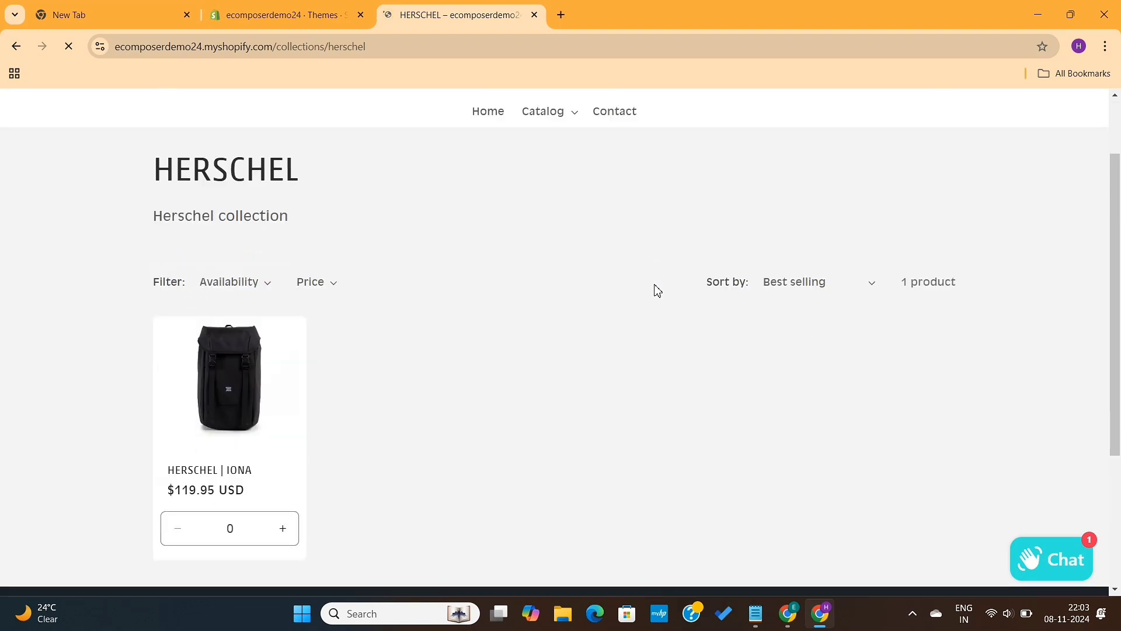
scroll(658, 291, "up", 6)
scroll(658, 290, "left", 3)
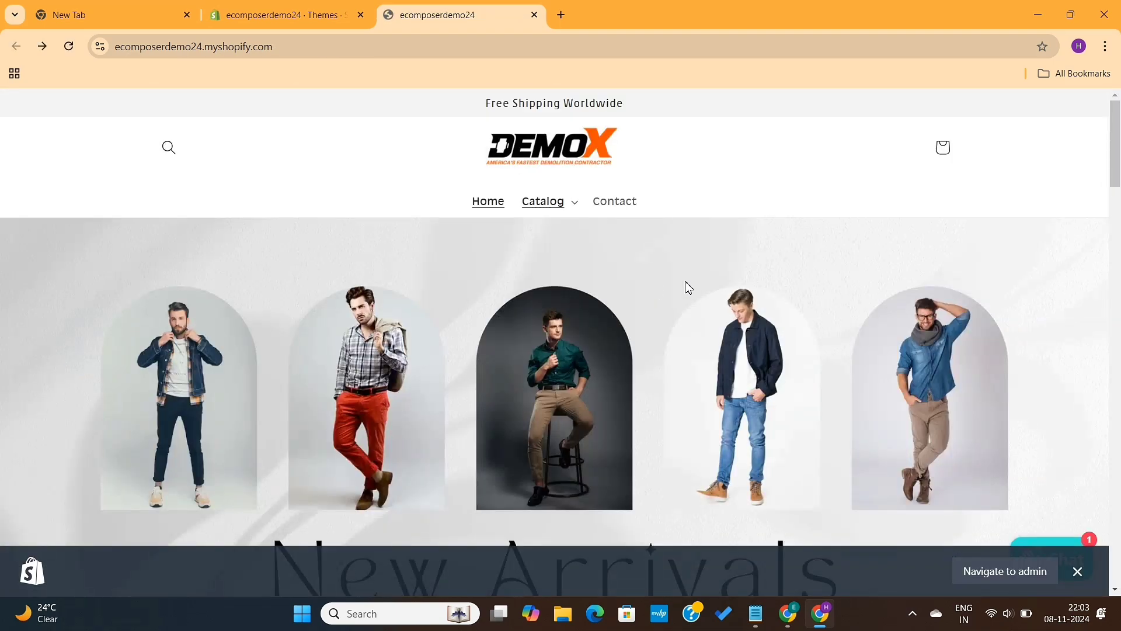
left_click(581, 206)
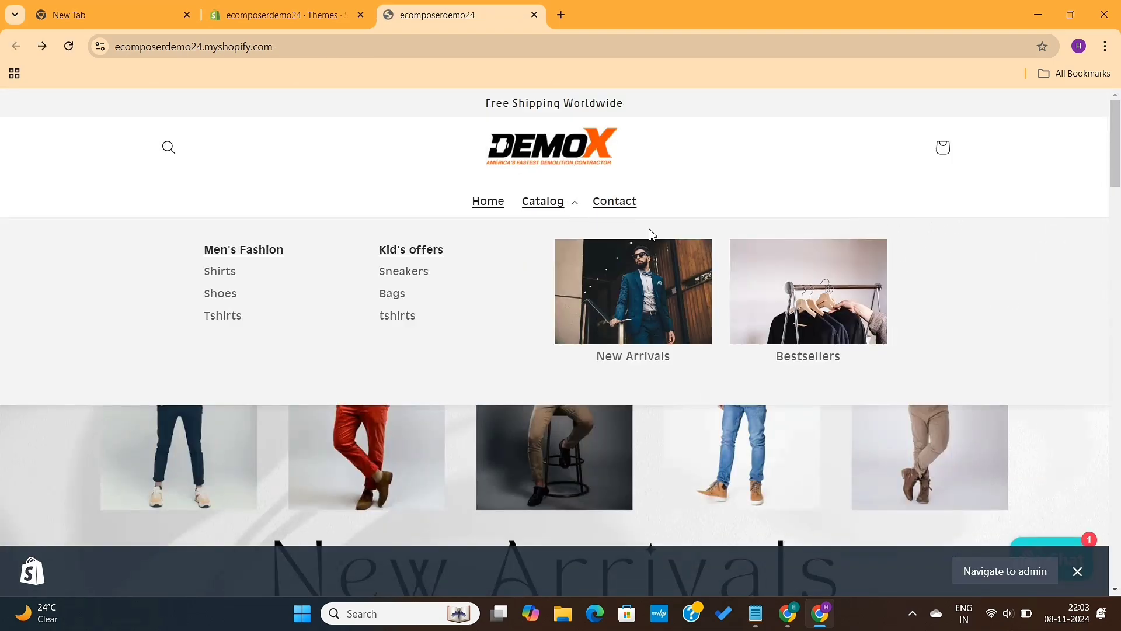
Step: Test the live Catalog menu's New Arrivals link by opening the DR MARTENS collection and look over its products
left_click(647, 359)
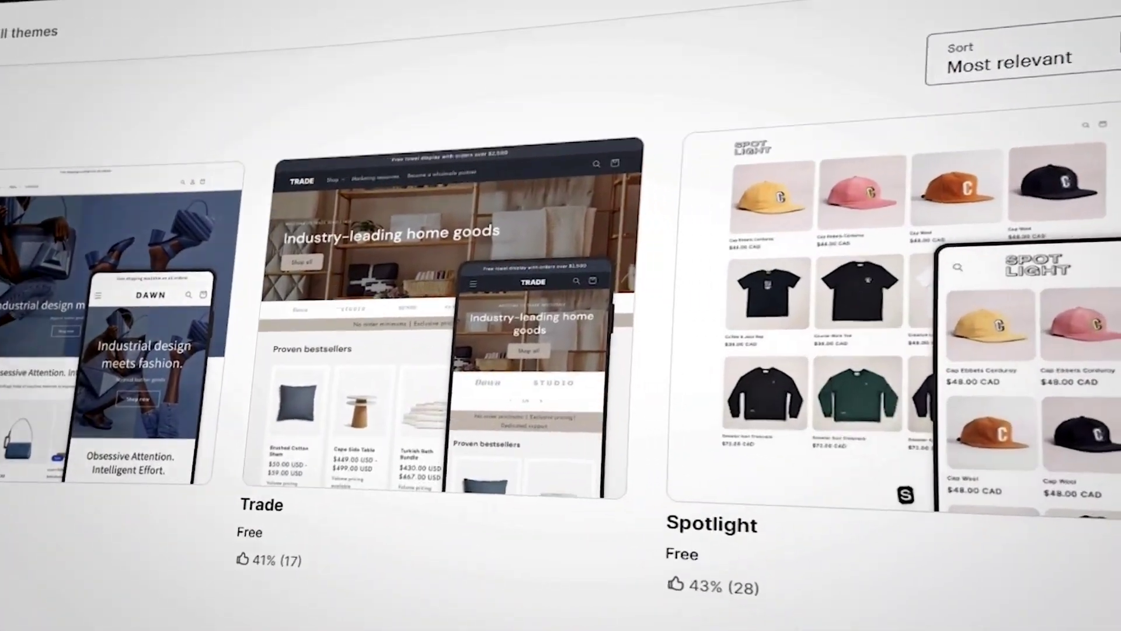
scroll(561, 327, "down", 5)
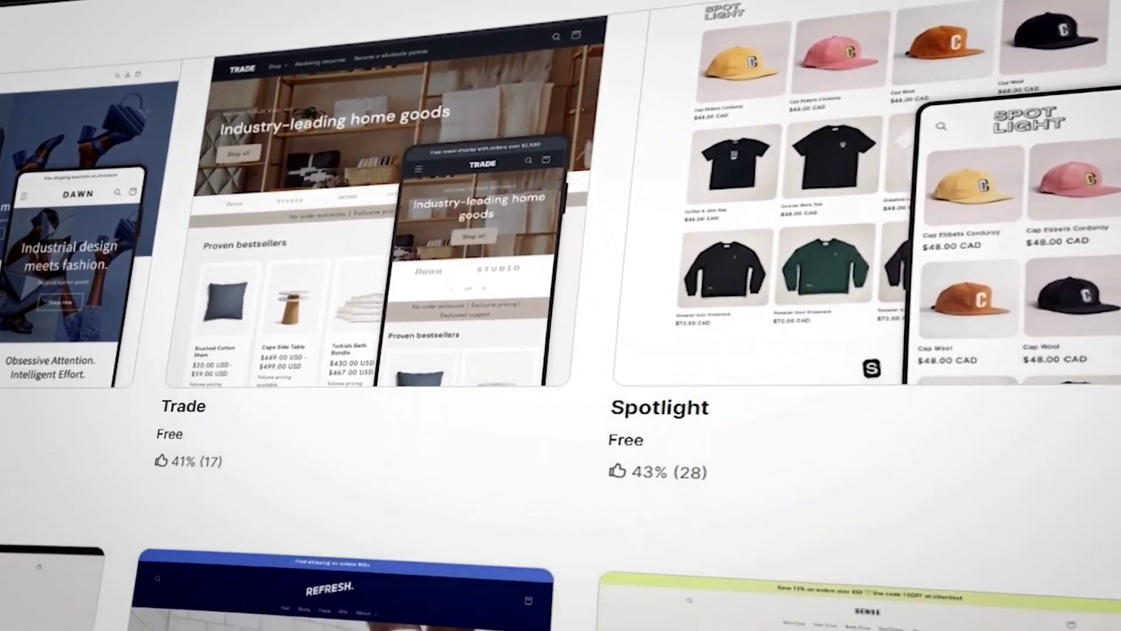
Step: Examine the mega menu app results in the Shopify App Store, including the second page of results
scroll(560, 327, "down", 7)
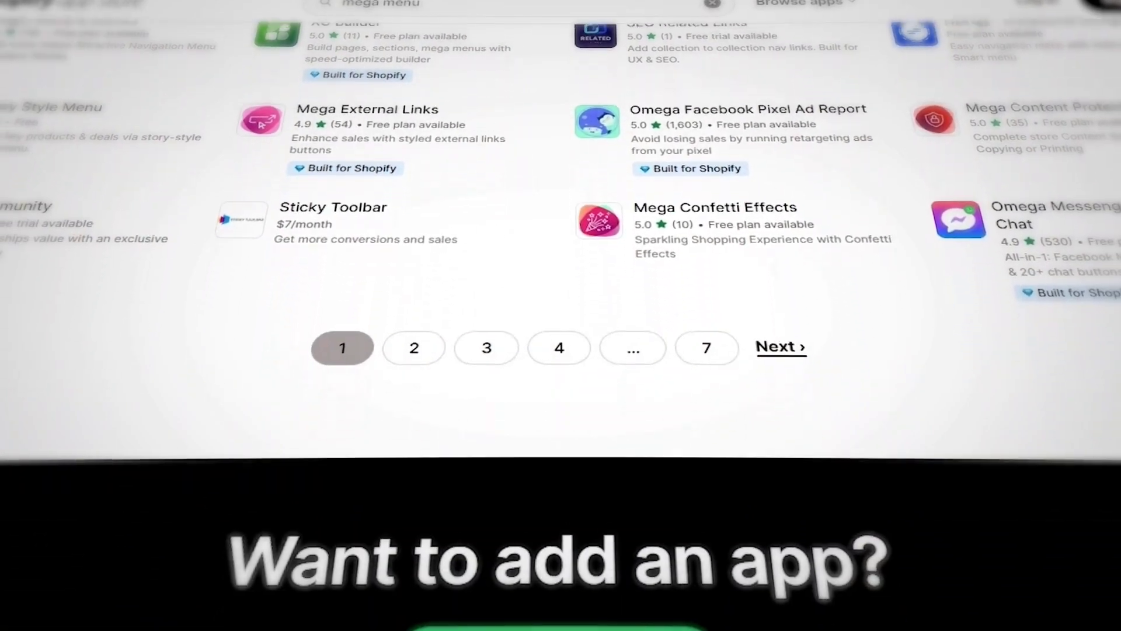
left_click(431, 351)
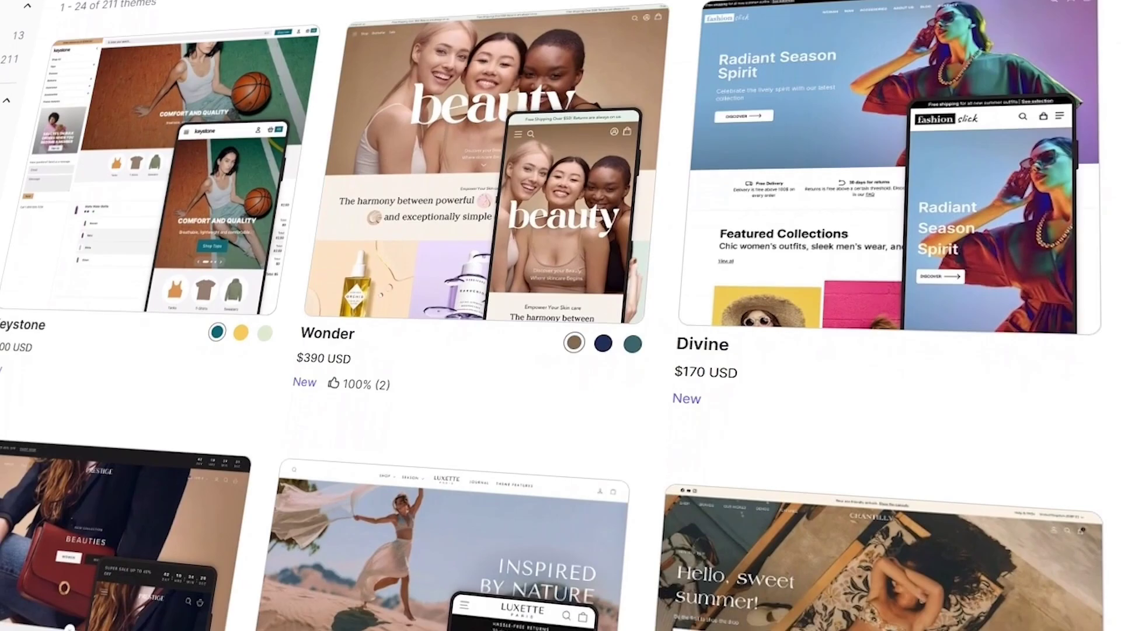
scroll(561, 315, "down", 8)
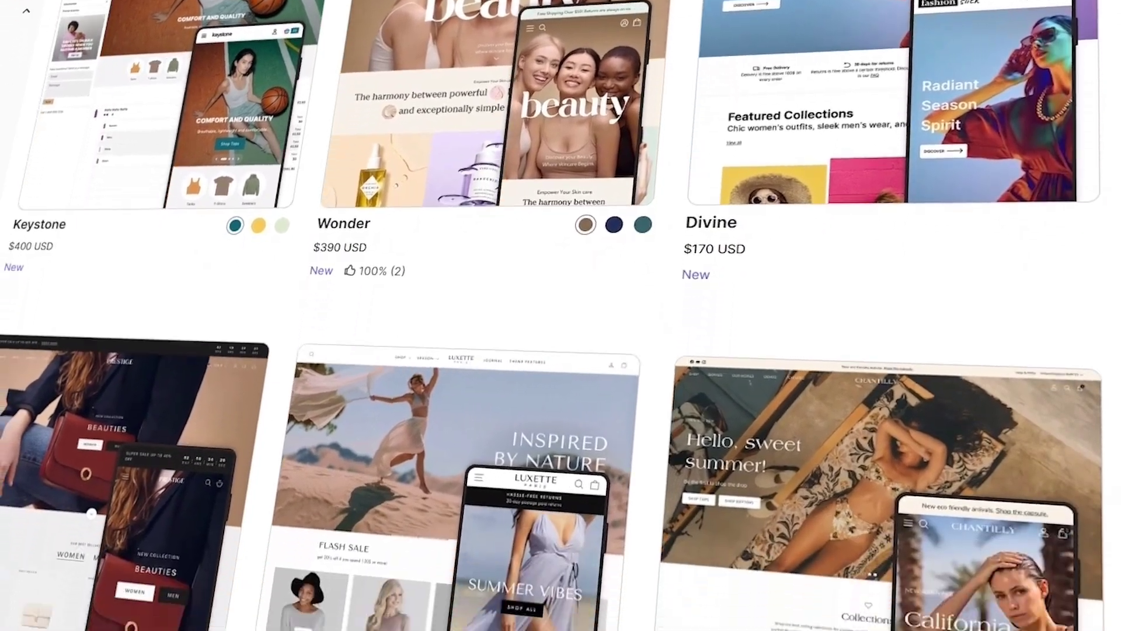
Step: Browse the paid themes in the Shopify Theme Store
scroll(561, 315, "down", 10)
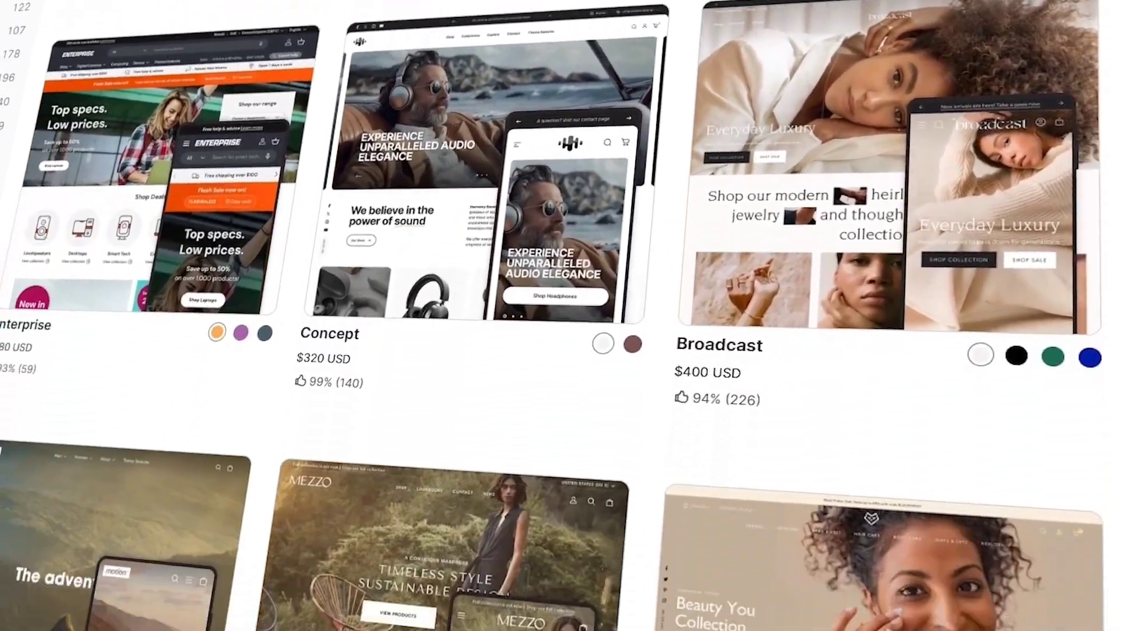
scroll(560, 315, "down", 12)
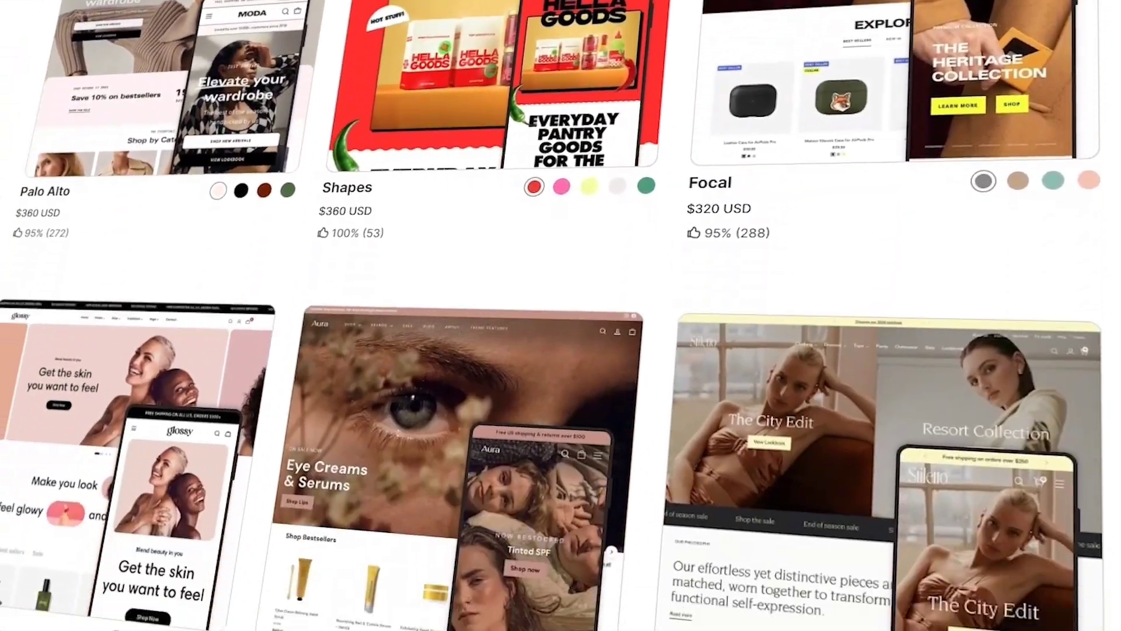
scroll(560, 315, "down", 8)
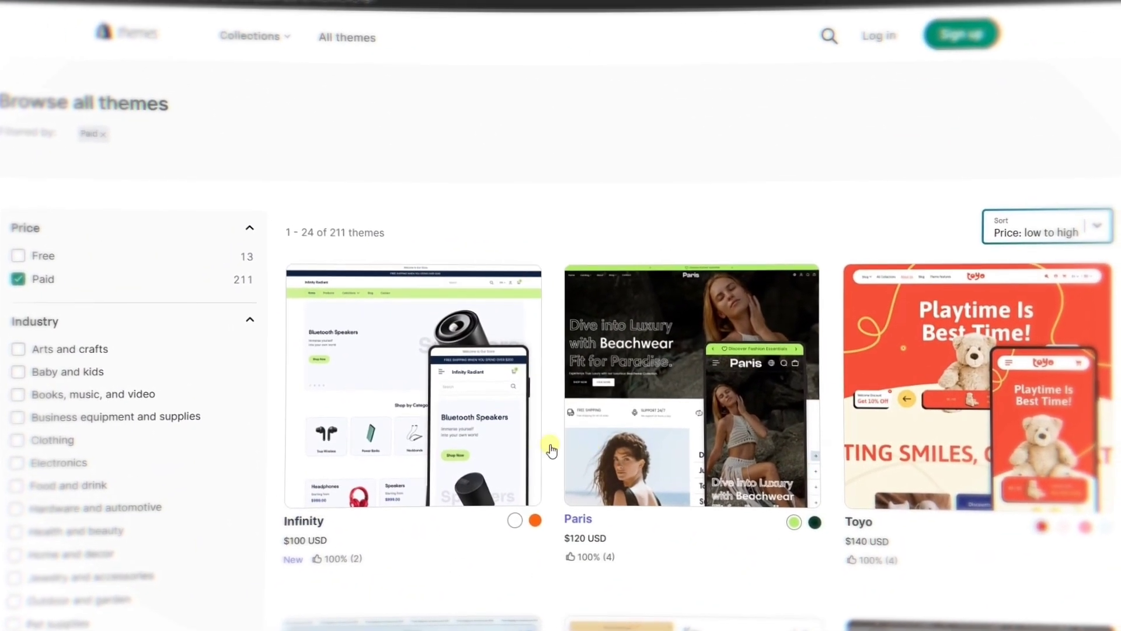
Step: Open the Infinity theme's page, check its price and view its demo store
left_click(458, 483)
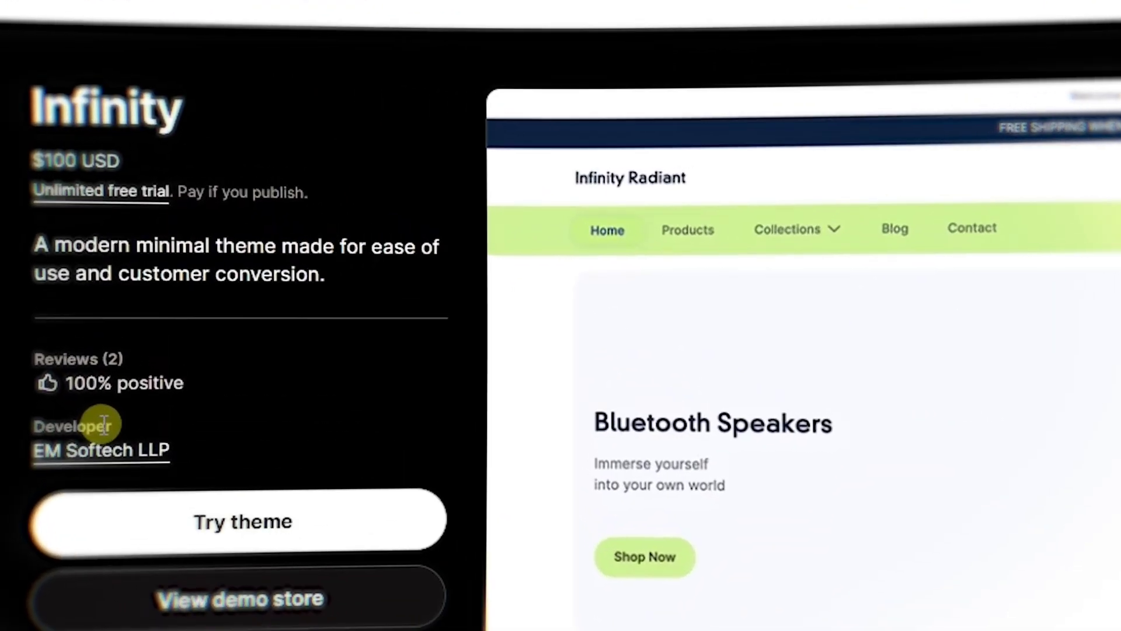
left_click_drag(132, 153, 38, 157)
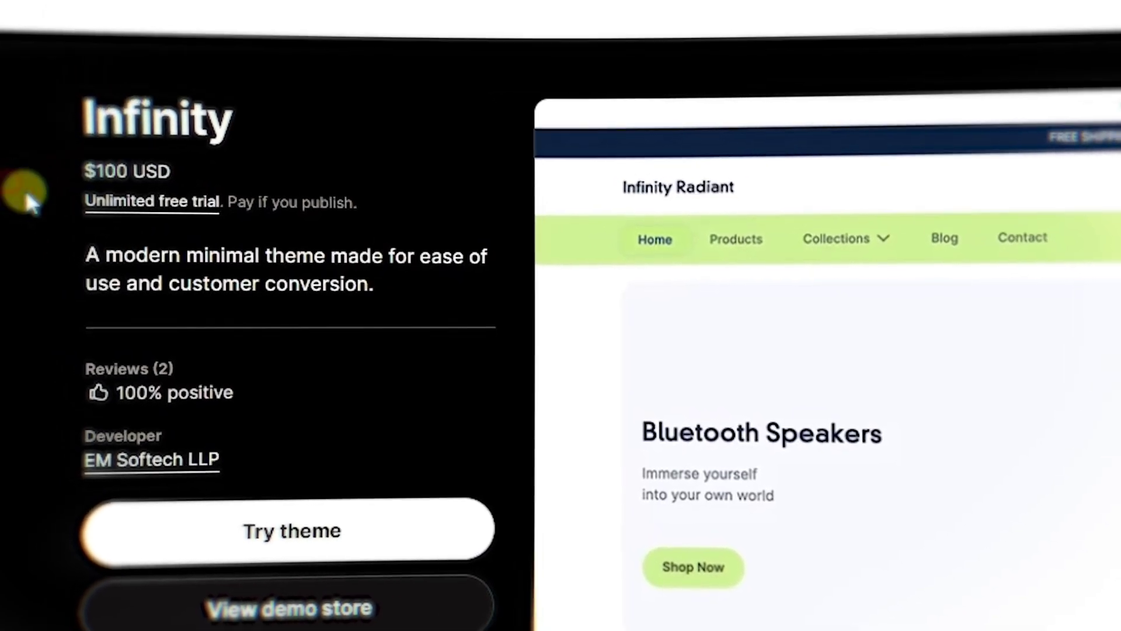
left_click(393, 622)
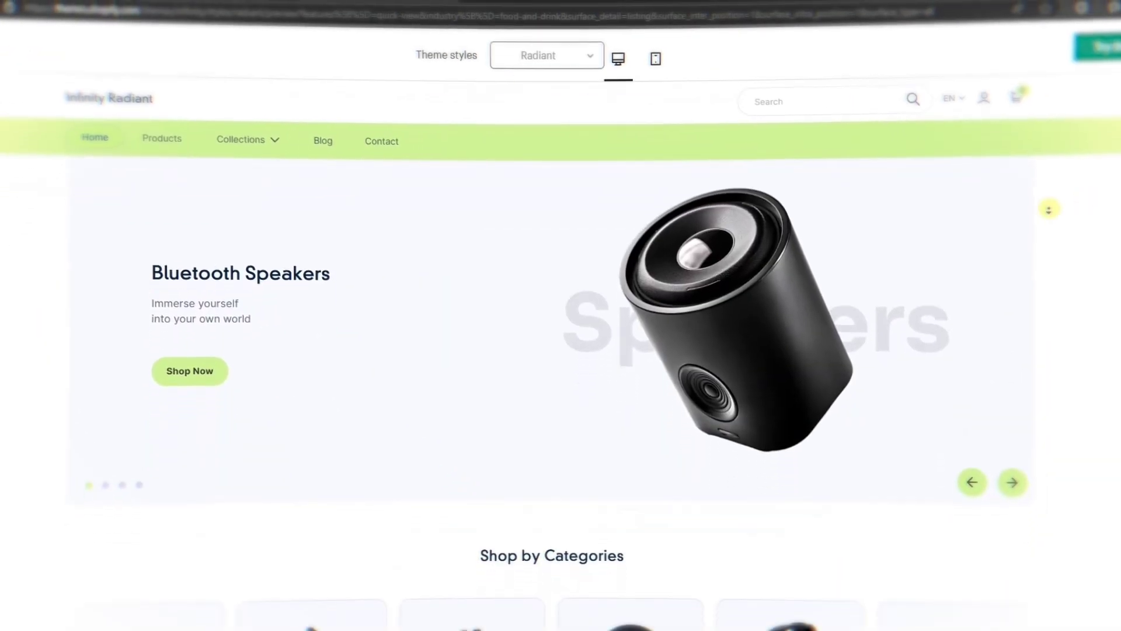
Step: Examine the Infinity demo store's home page sections, dismissing the newsletter popup
scroll(843, 205, "down", 6)
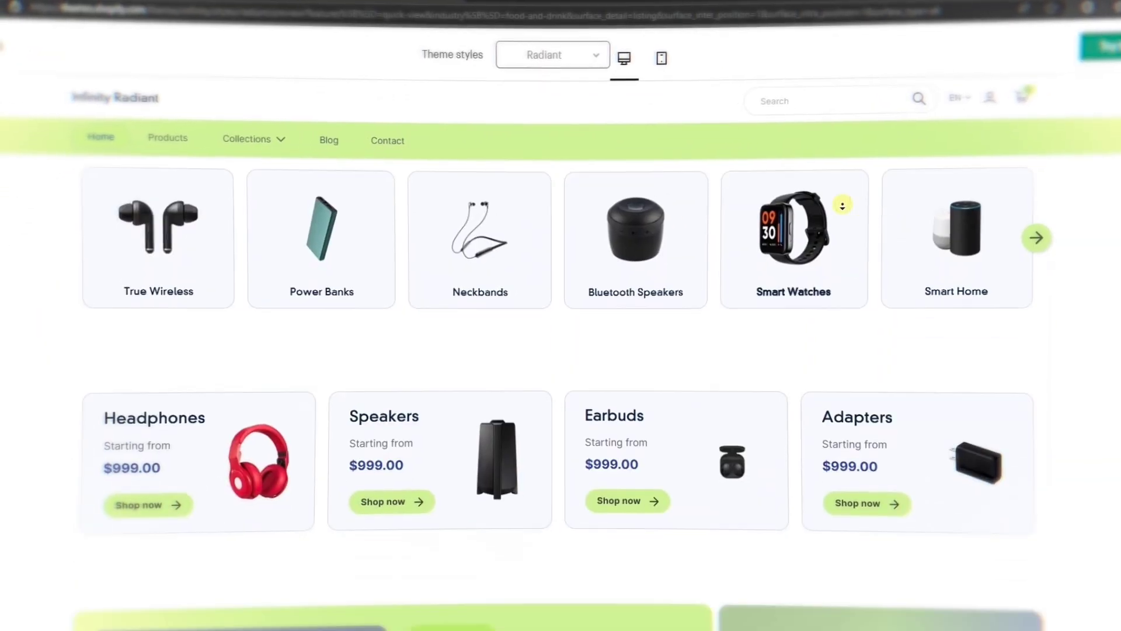
scroll(843, 205, "down", 7)
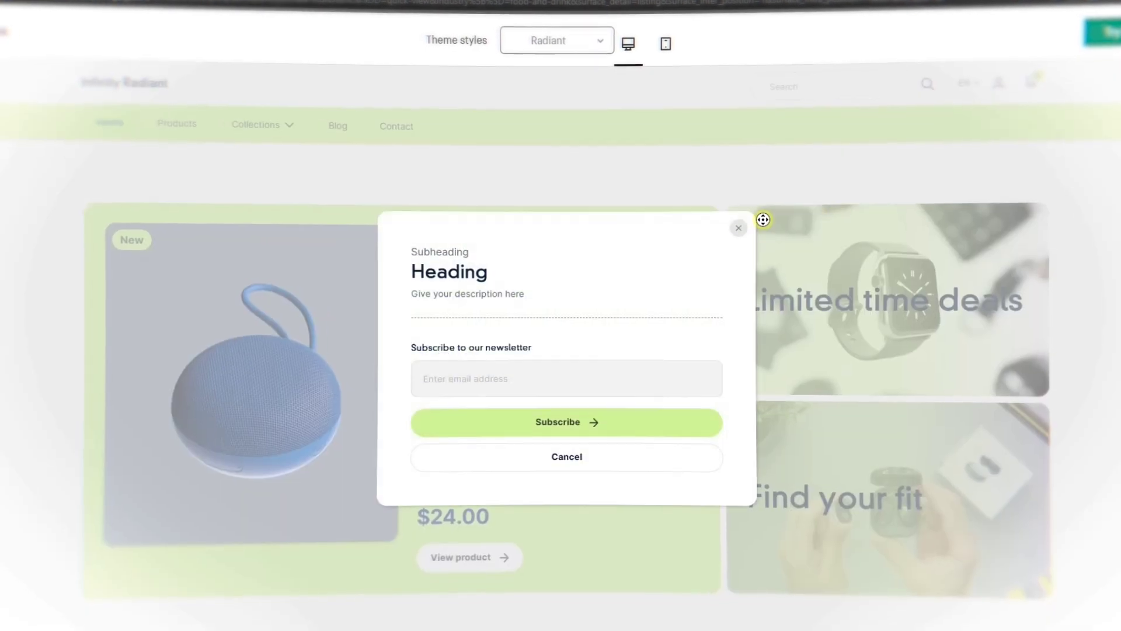
left_click(737, 227)
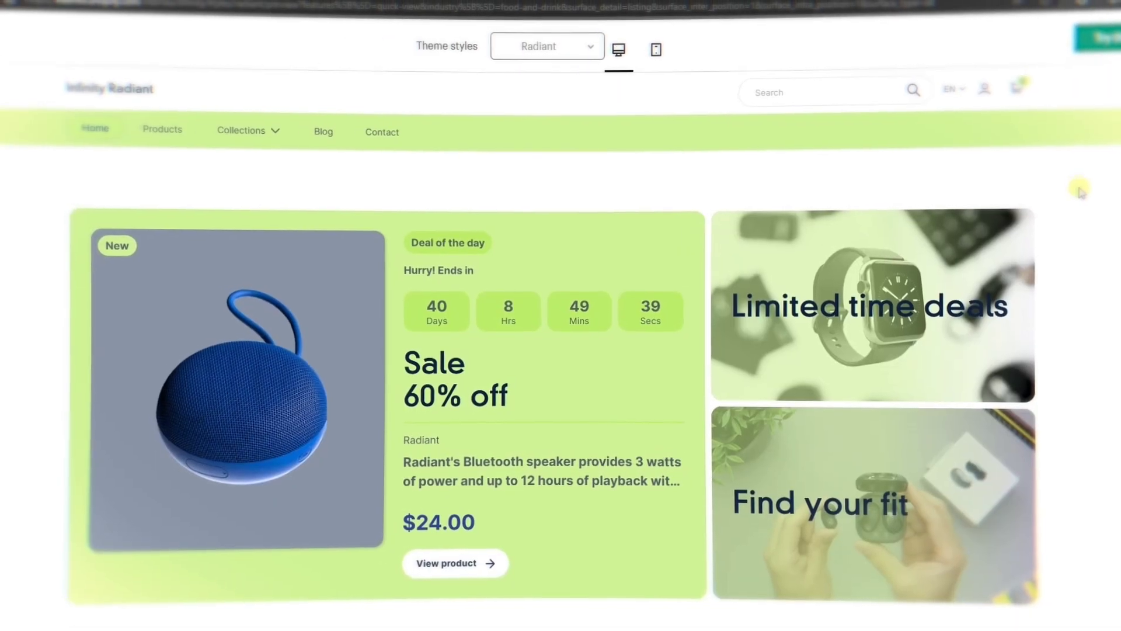
scroll(1080, 190, "down", 8)
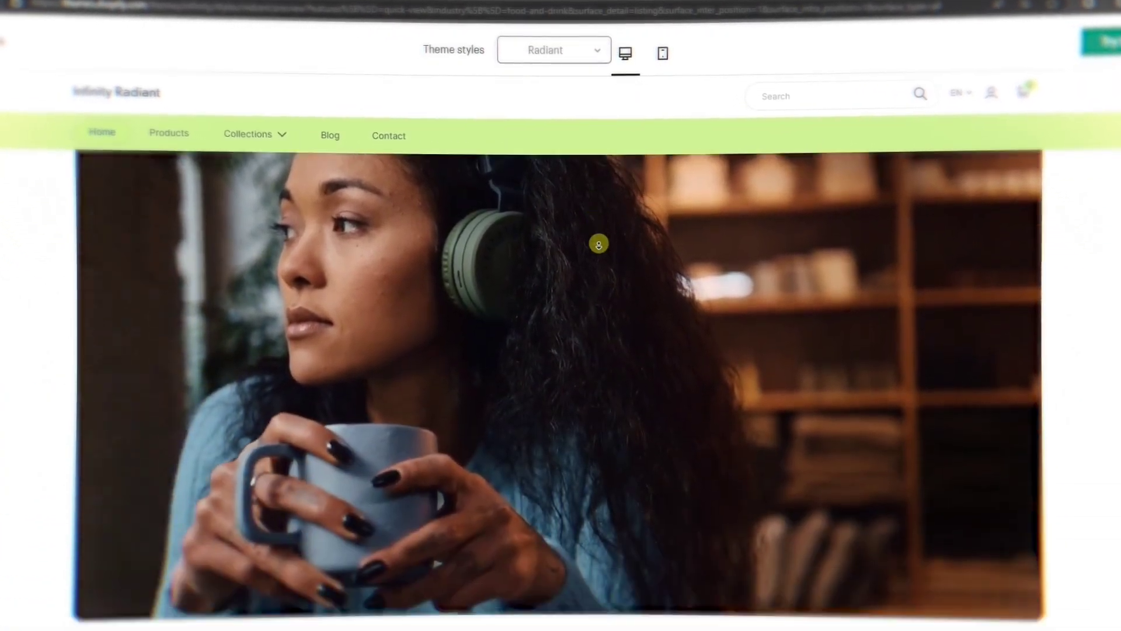
scroll(599, 244, "down", 12)
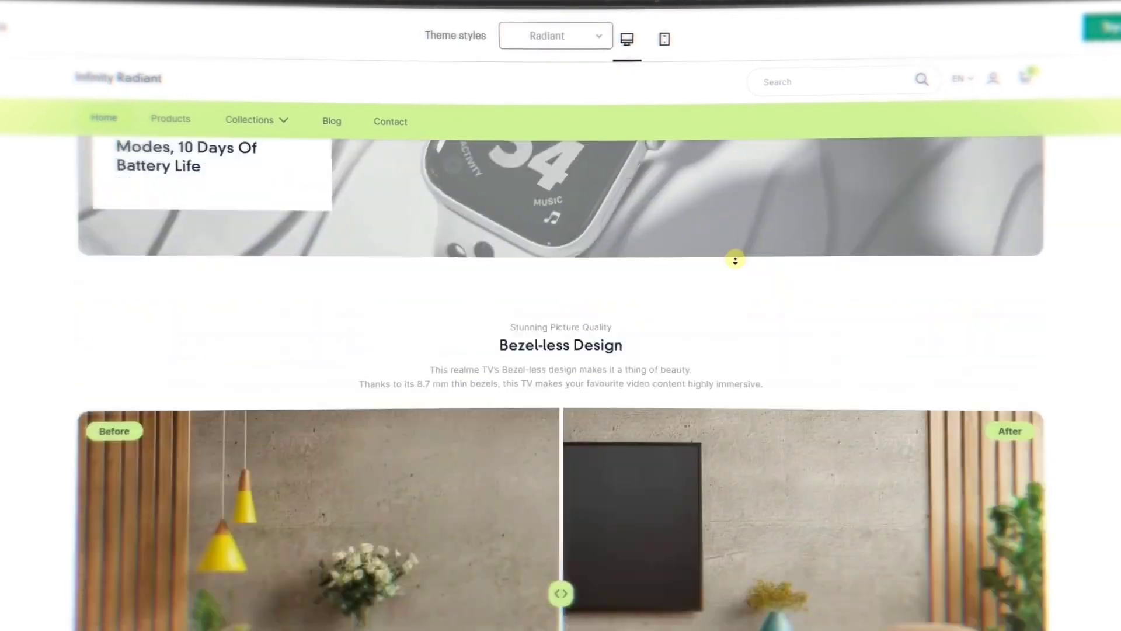
scroll(735, 260, "down", 10)
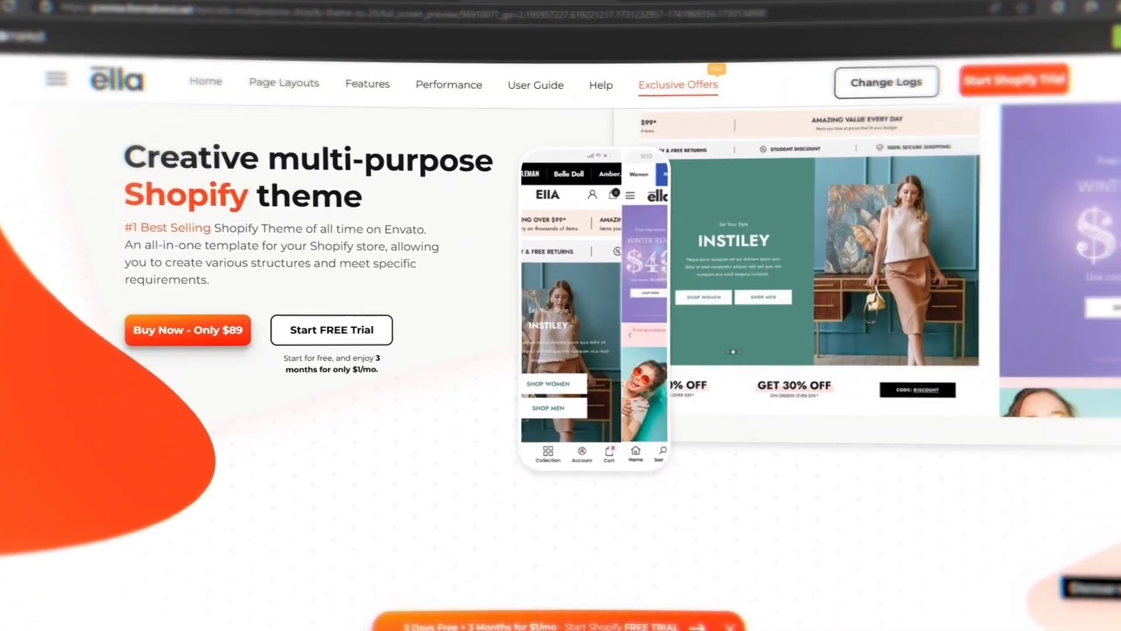
Step: Examine the Ella theme's preview page, including its features, homepage layouts and SEO section, down to the footer
scroll(560, 350, "down", 3)
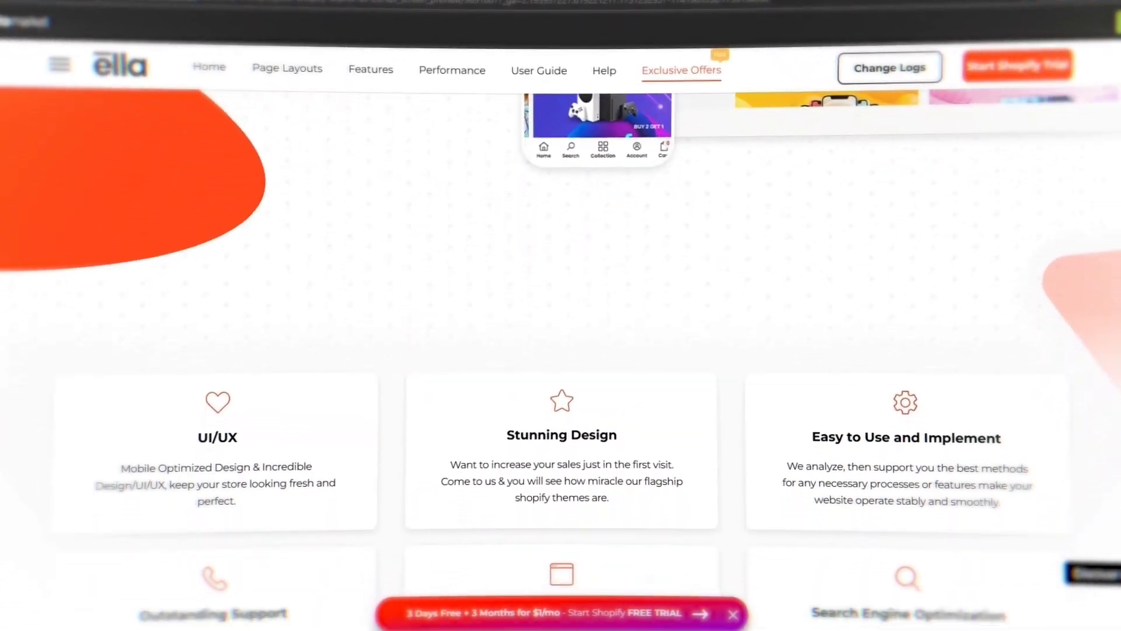
scroll(561, 350, "down", 2)
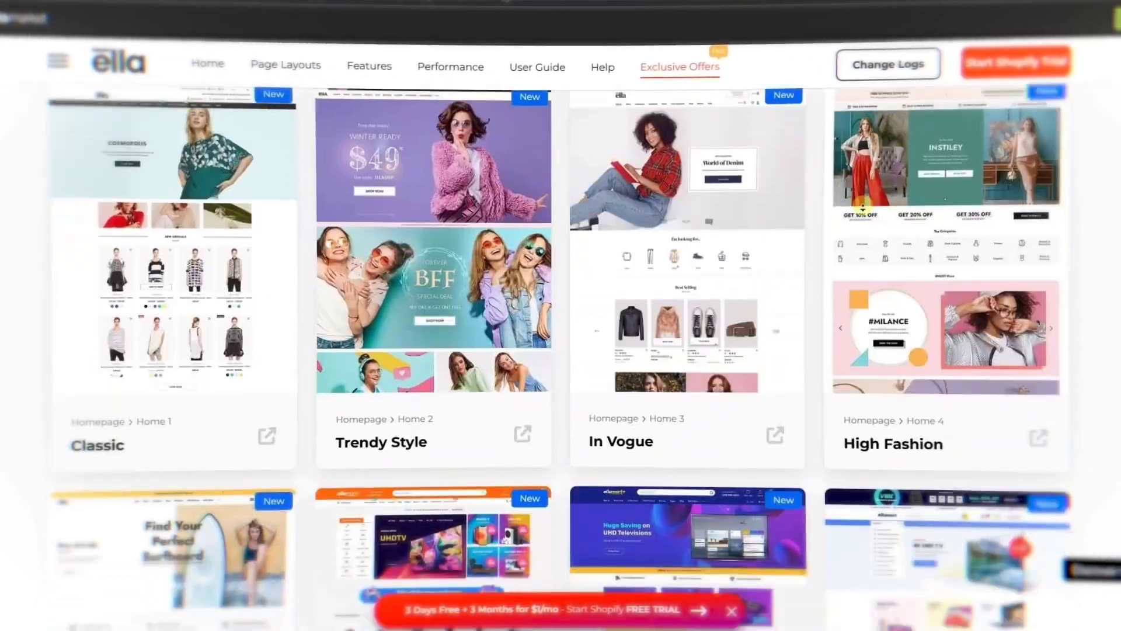
scroll(862, 206, "down", 10)
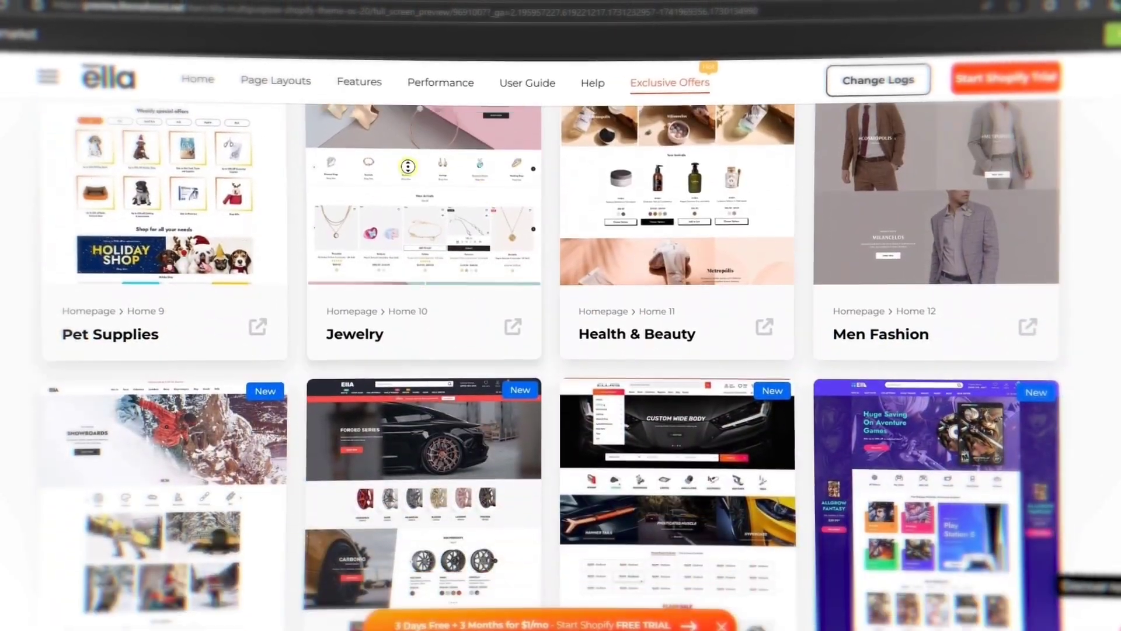
scroll(826, 211, "down", 15)
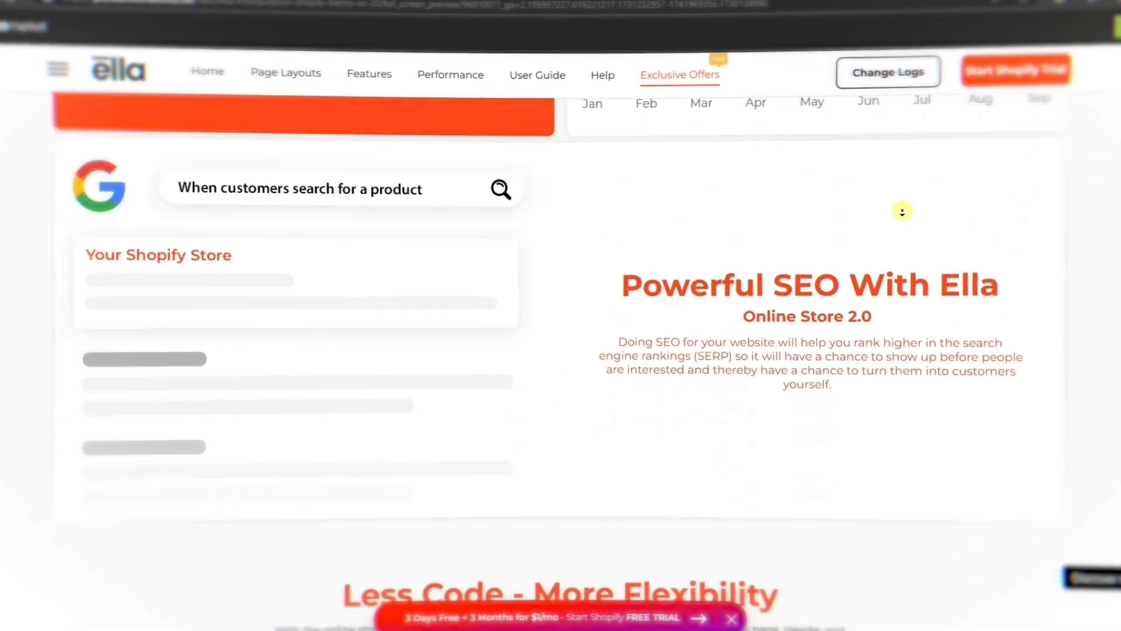
scroll(888, 180, "down", 12)
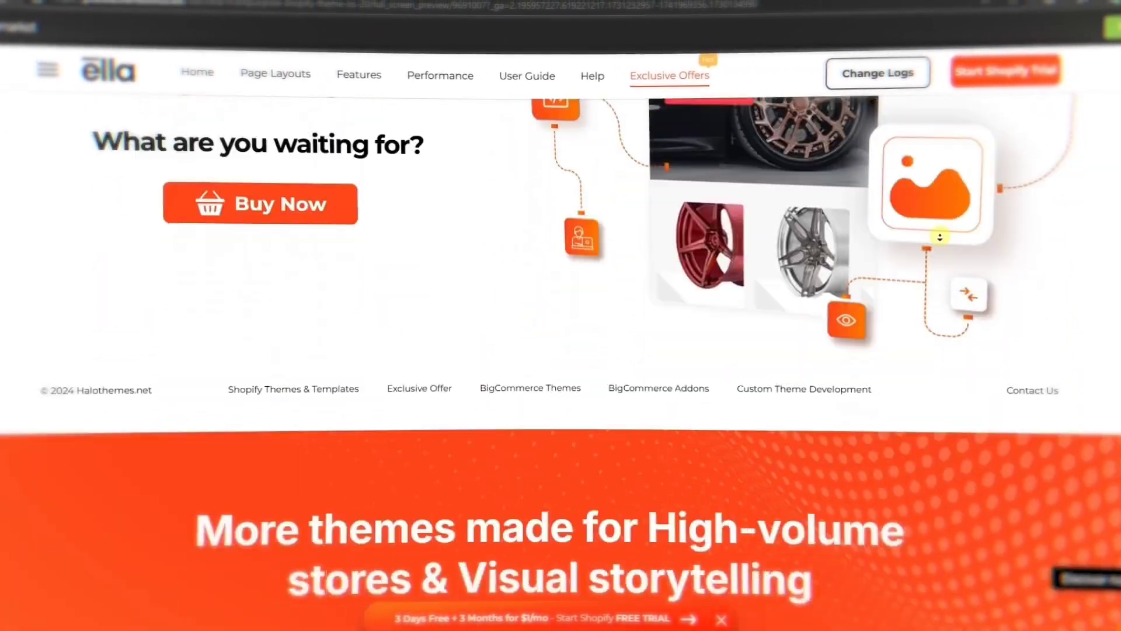